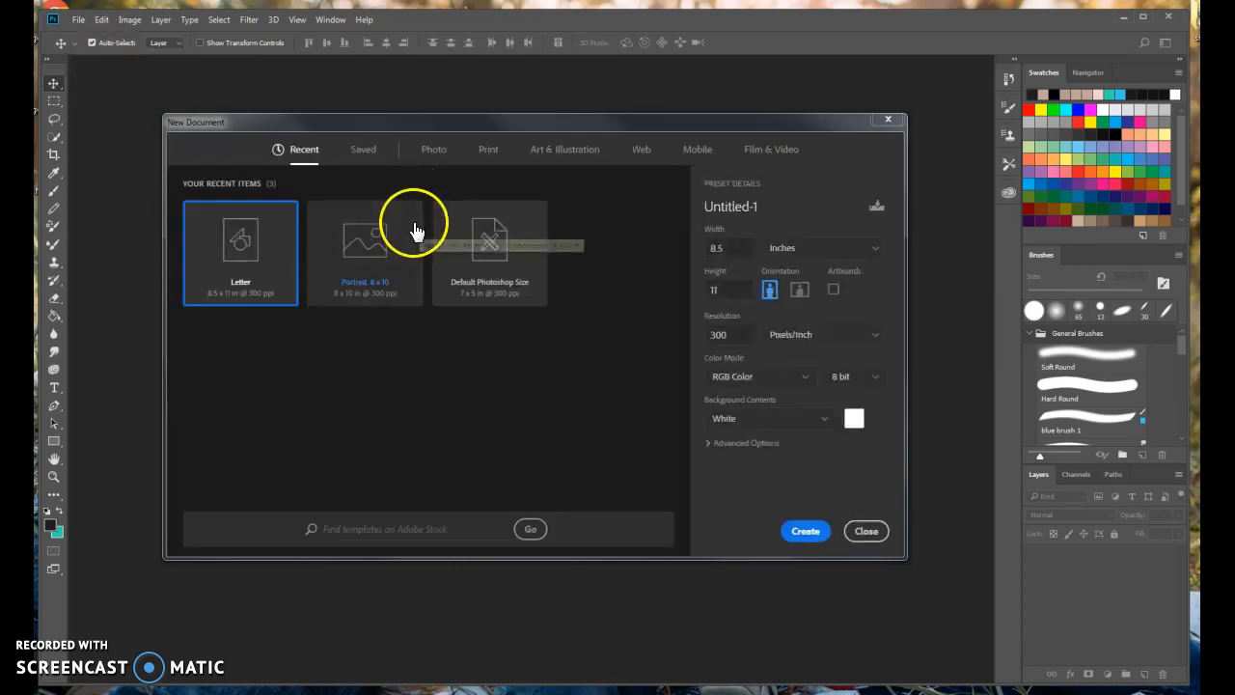
Step: Create a new portrait document 11 inches wide and 17 inches high at 300 pixels/inch, and add an empty layer
double_click(709, 250)
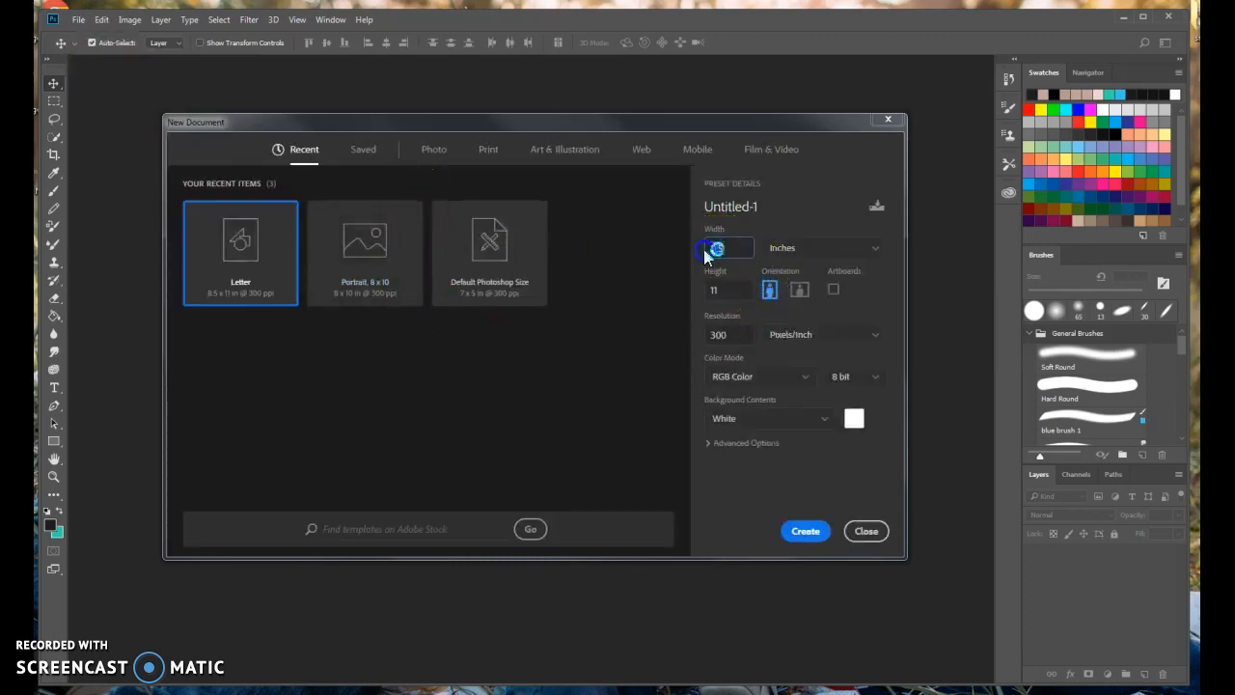
text(11)
double_click(734, 284)
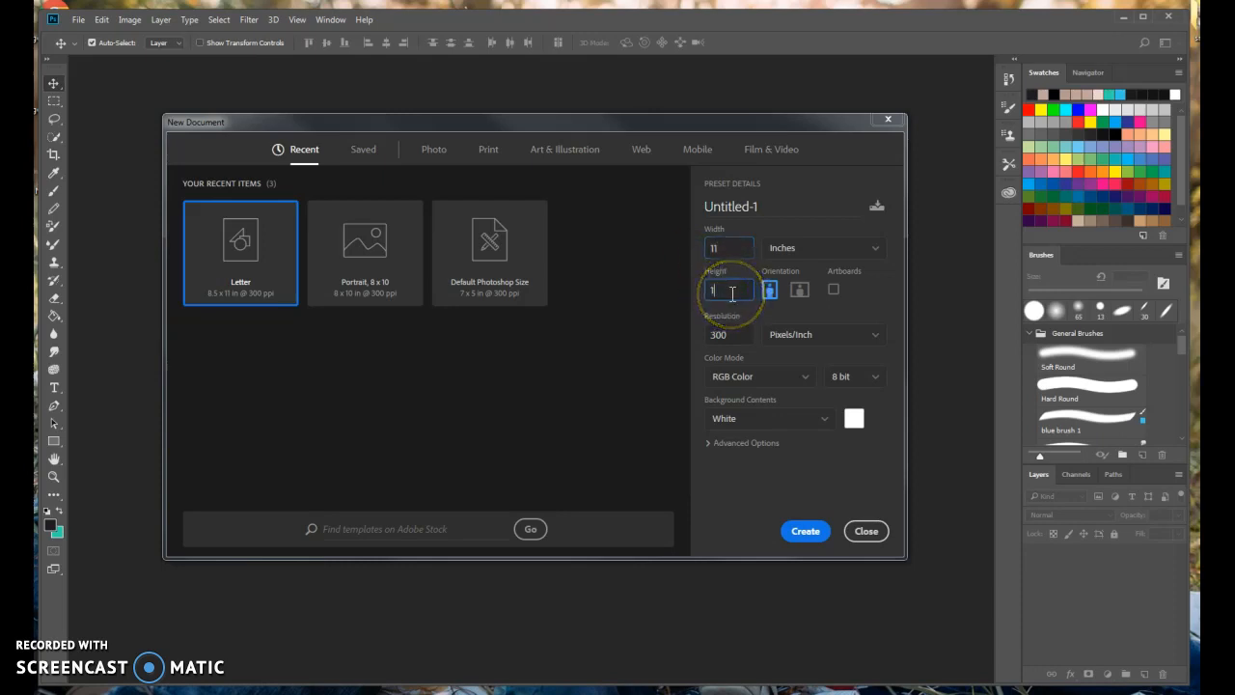
click(769, 289)
click(793, 531)
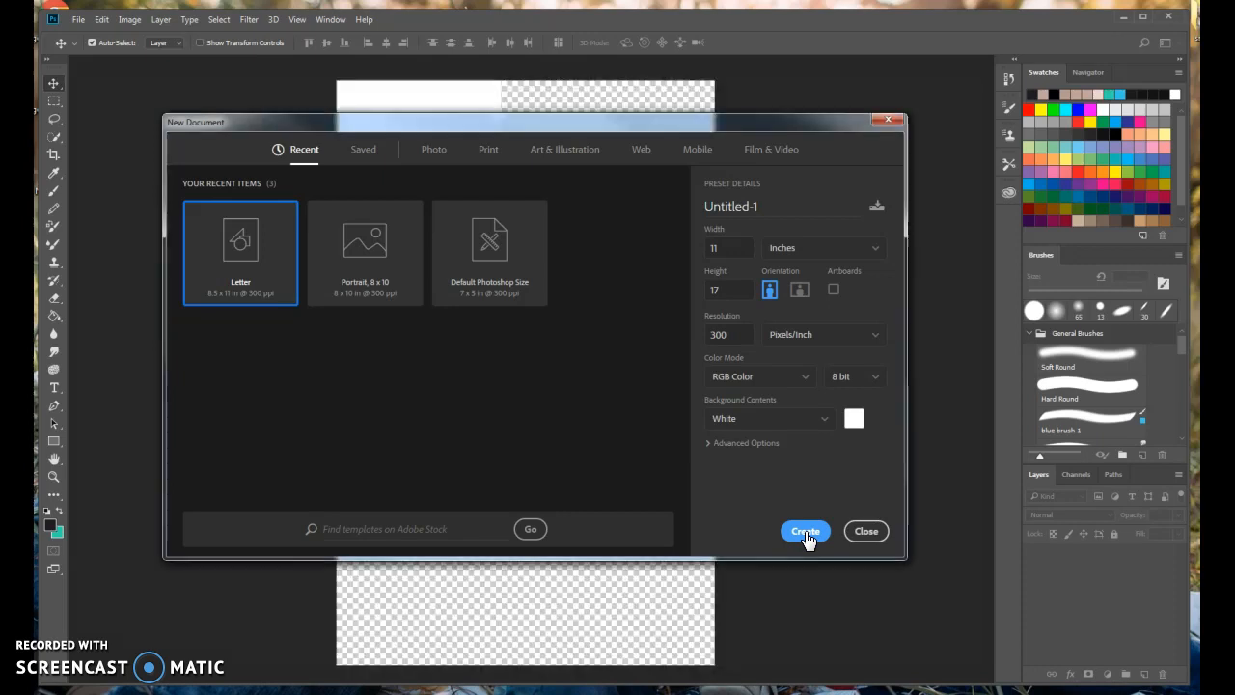
click(796, 543)
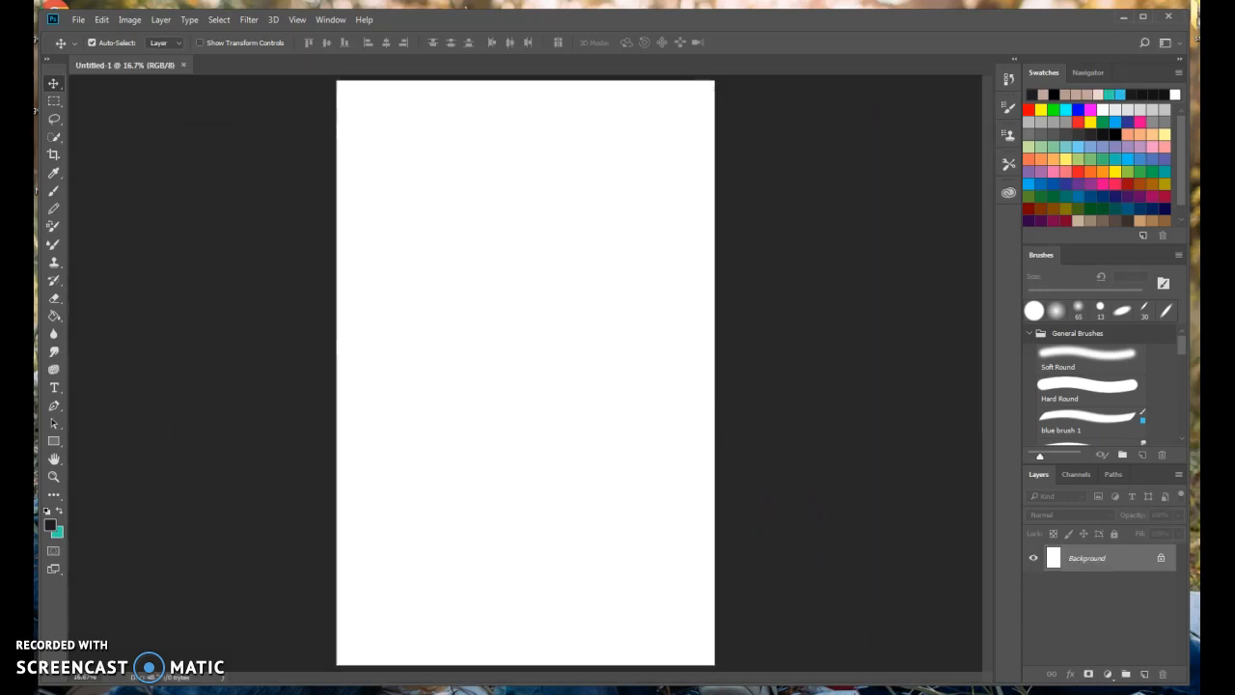
click(1143, 673)
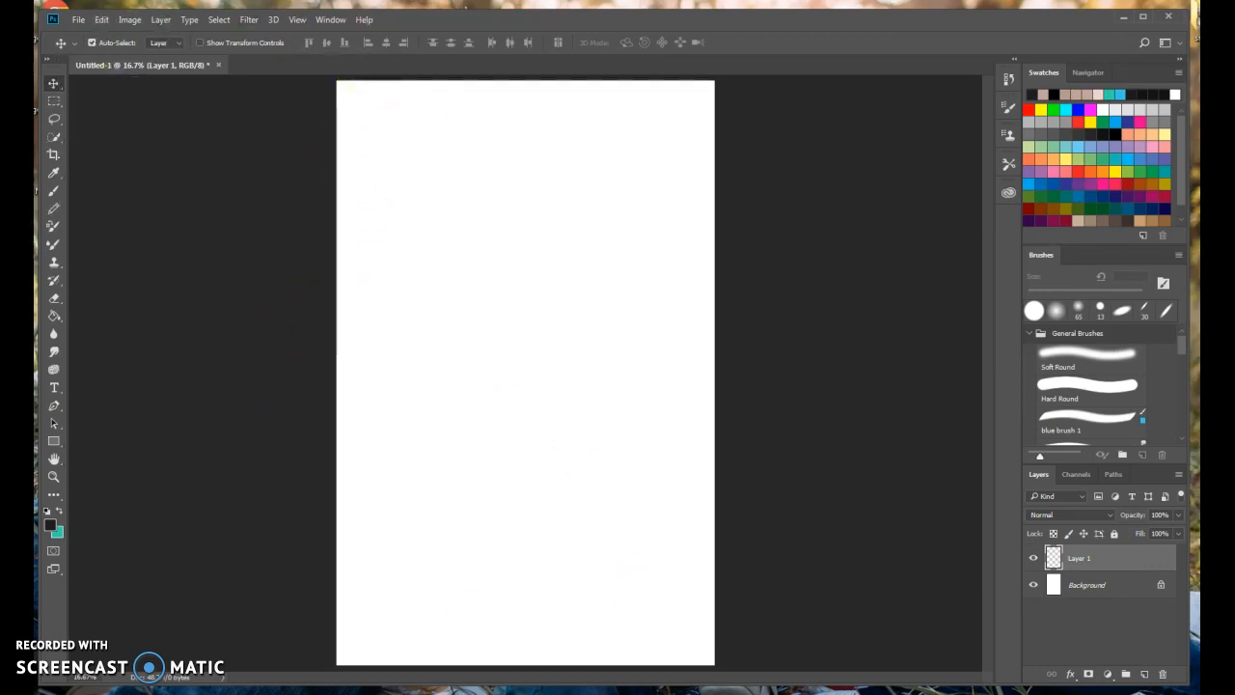
click(79, 20)
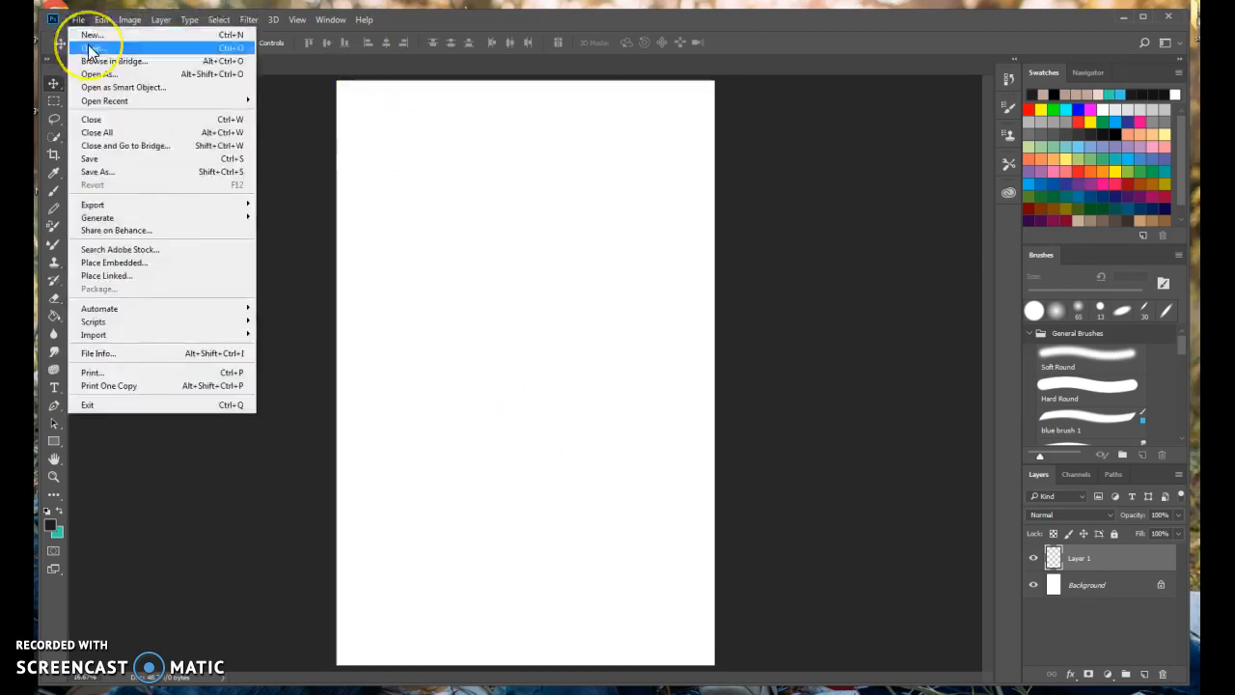
click(89, 49)
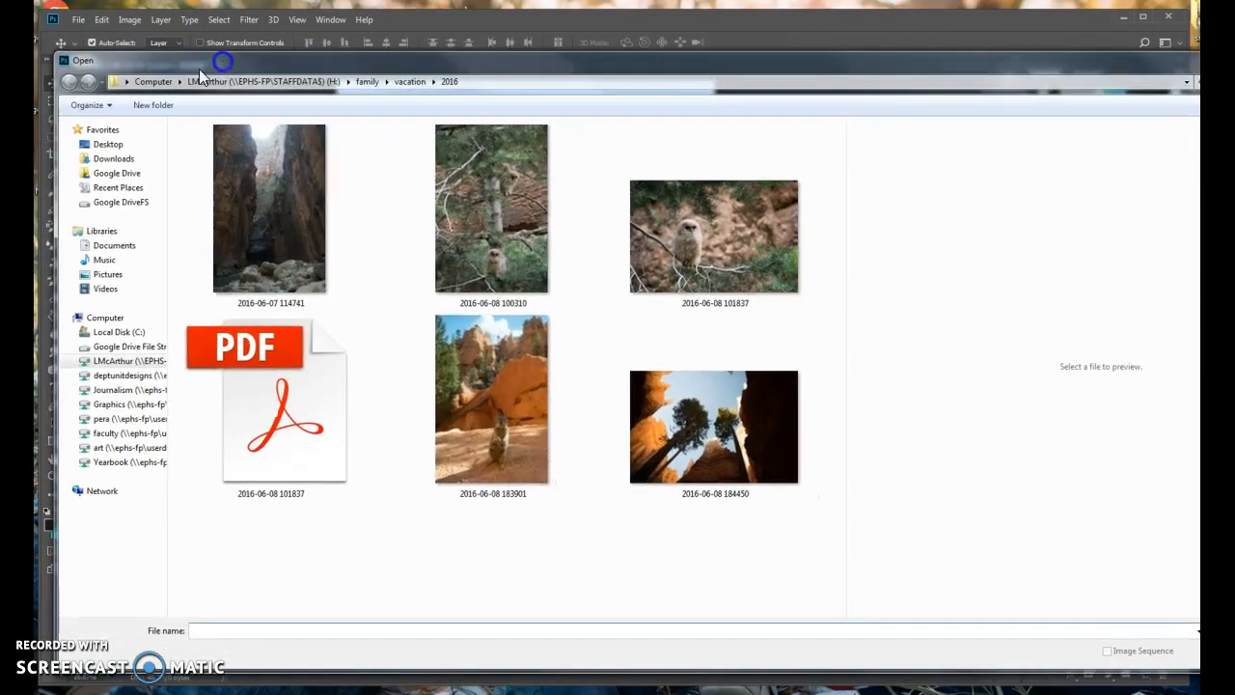
drag(34, 58, 358, 101)
drag(461, 103, 225, 59)
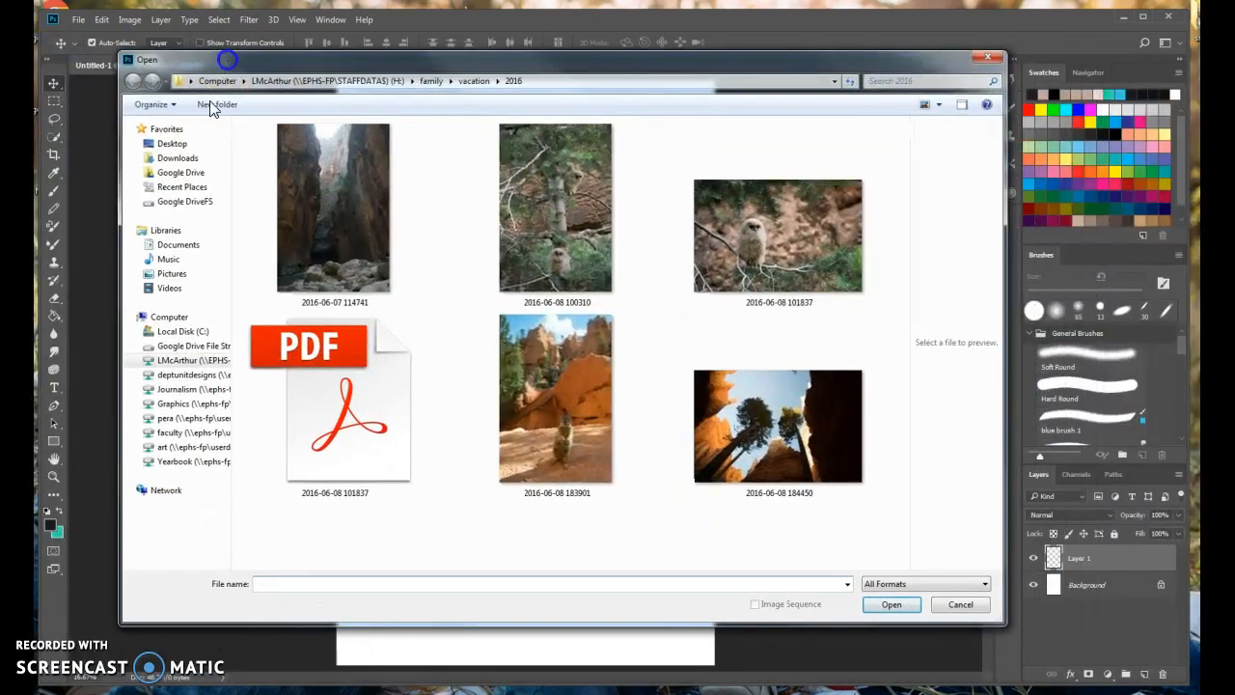
click(198, 158)
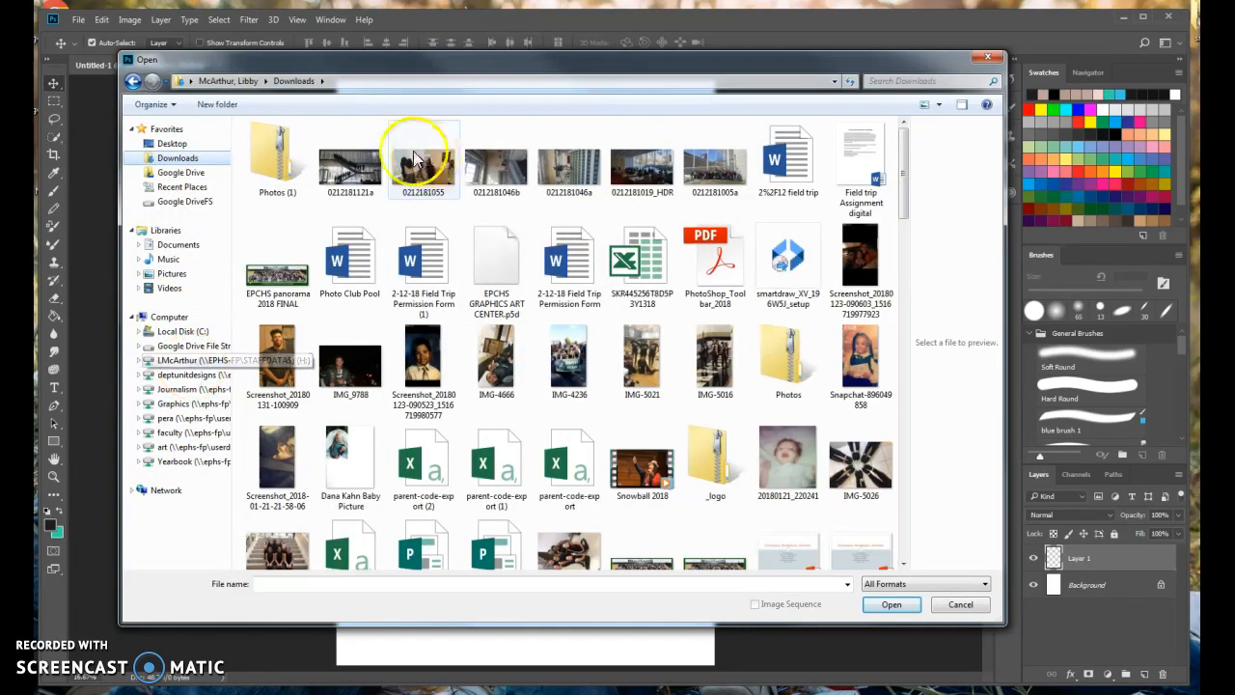
click(347, 174)
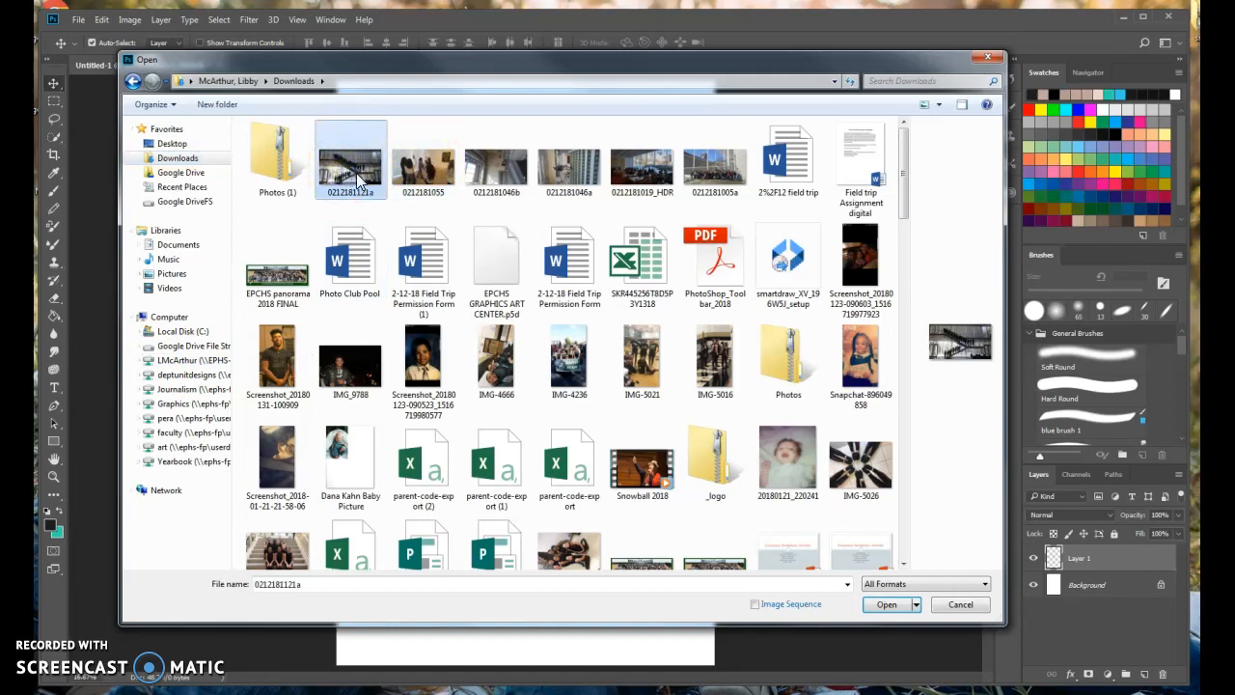
shift+click(719, 172)
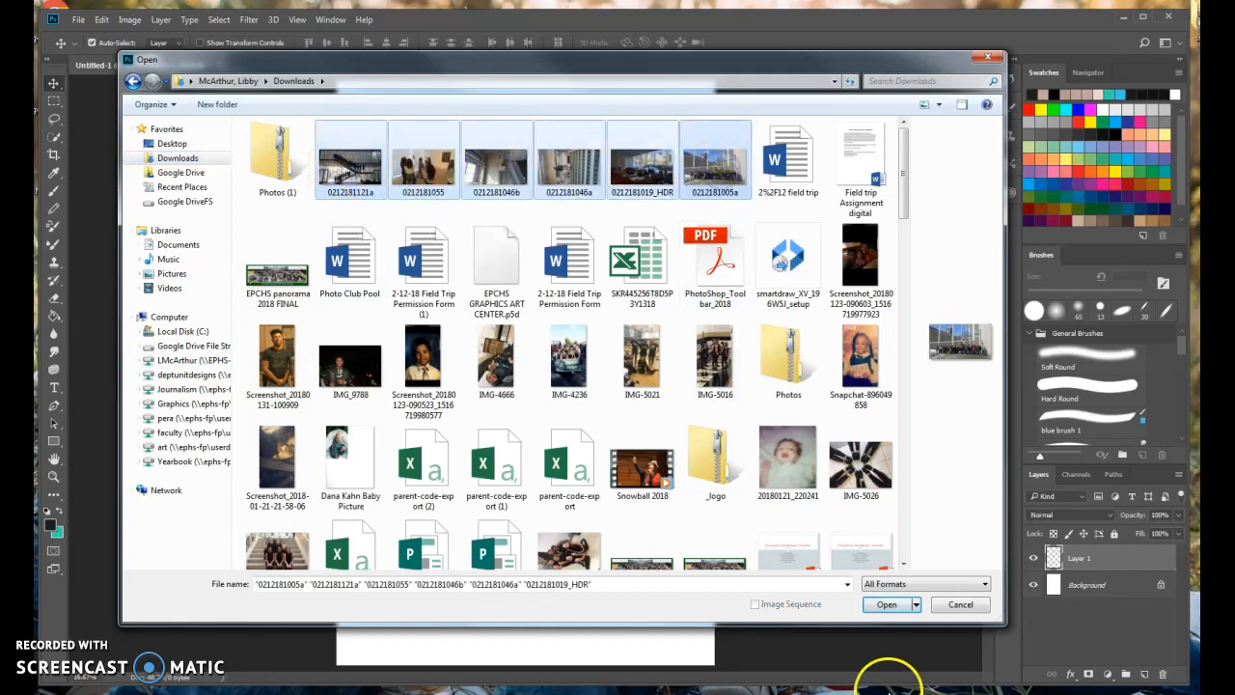
click(885, 603)
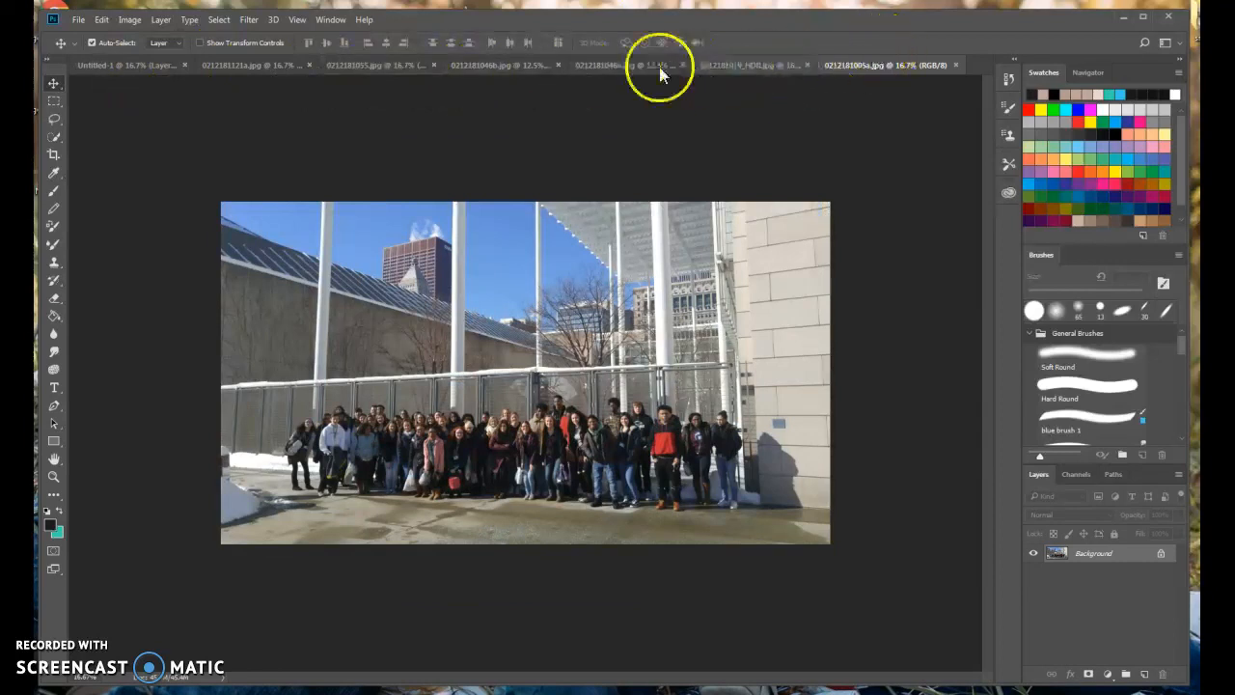
click(128, 69)
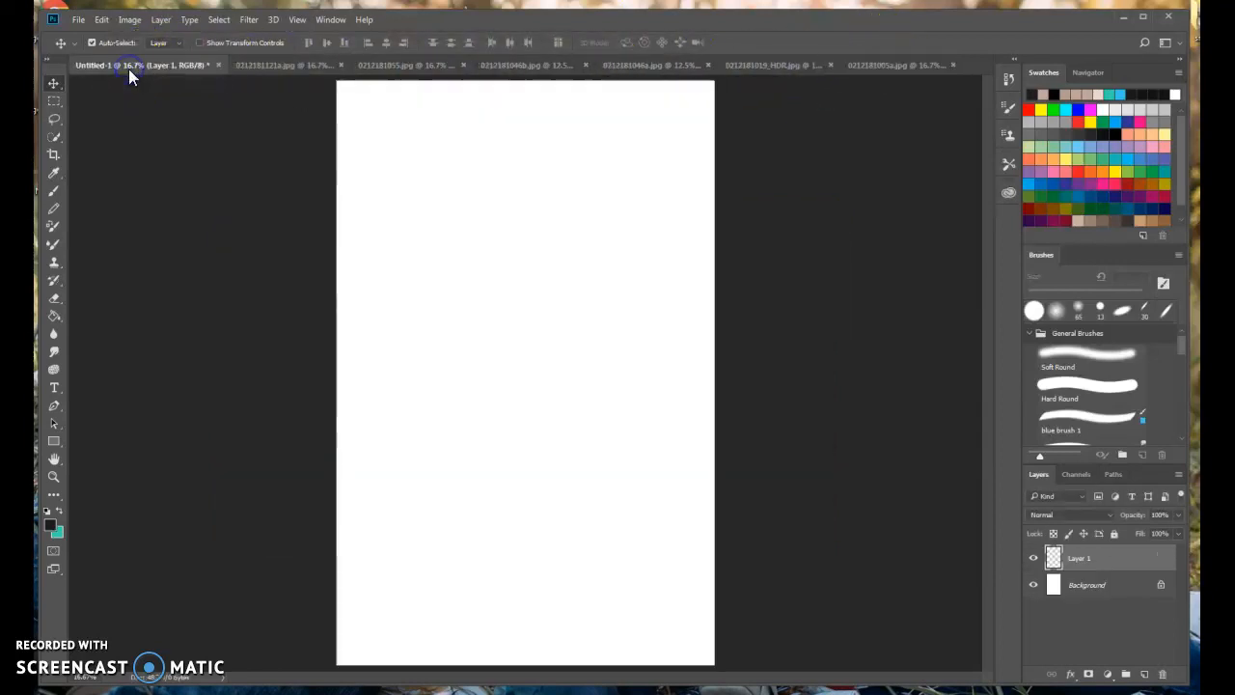
click(258, 65)
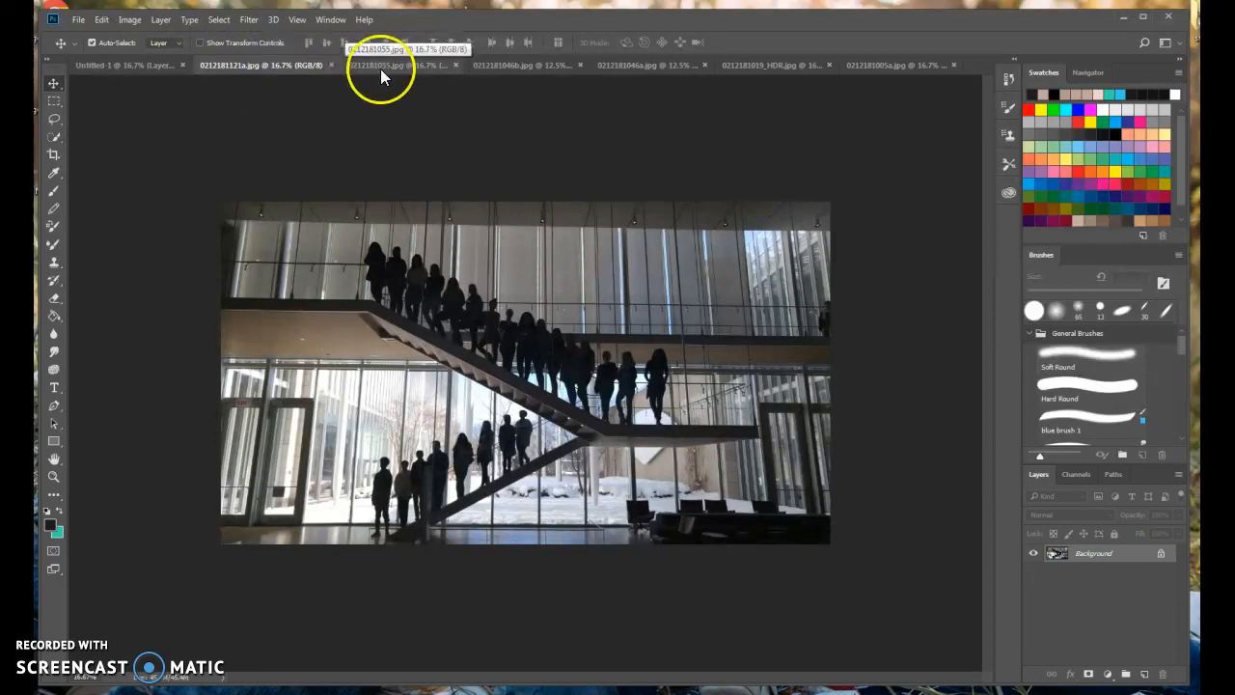
click(54, 100)
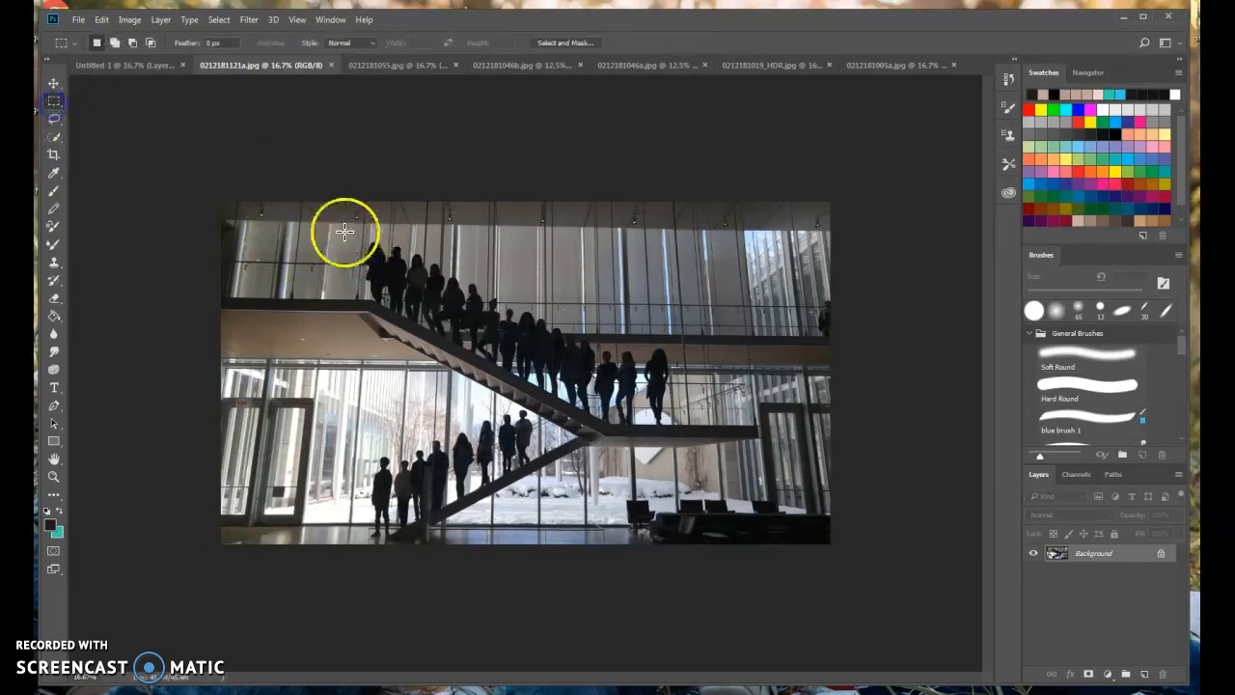
drag(309, 216, 764, 540)
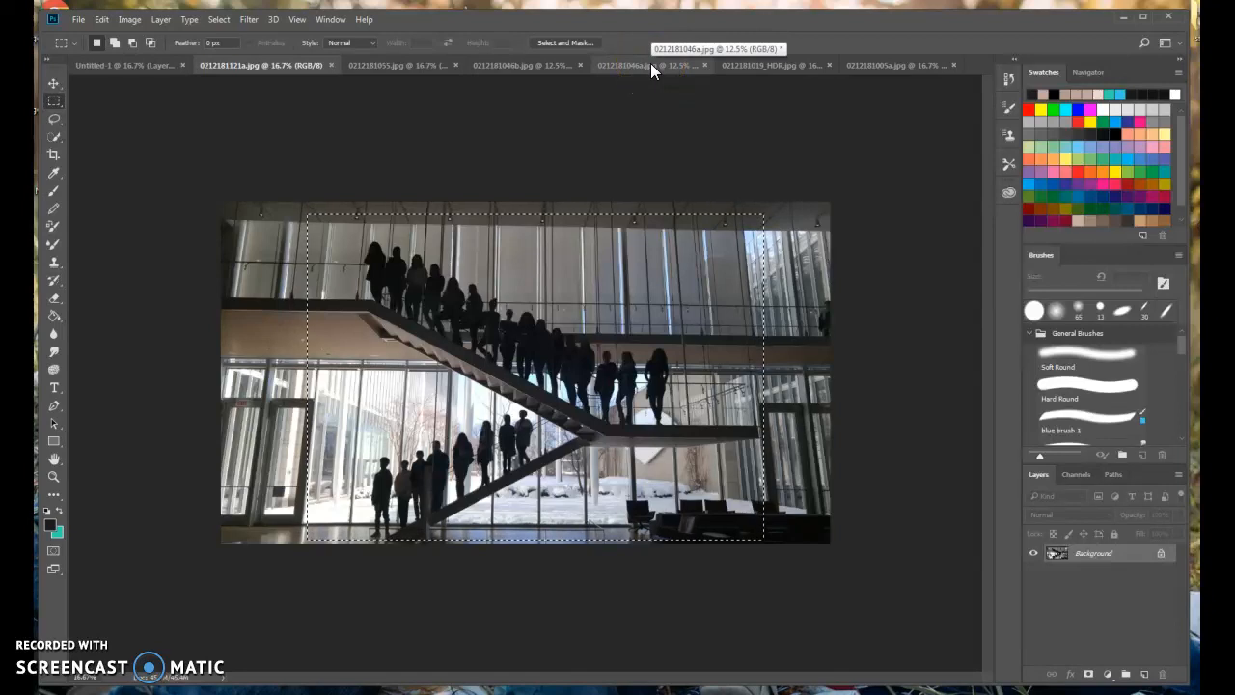
click(108, 20)
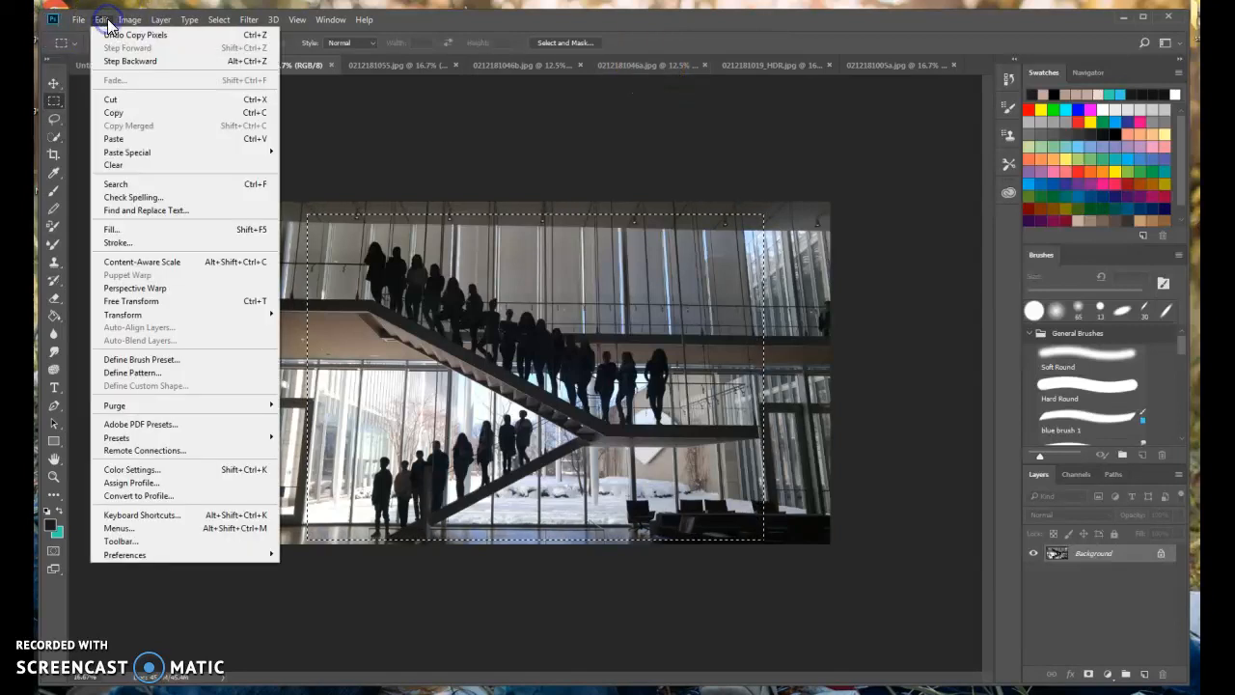
click(126, 113)
click(143, 64)
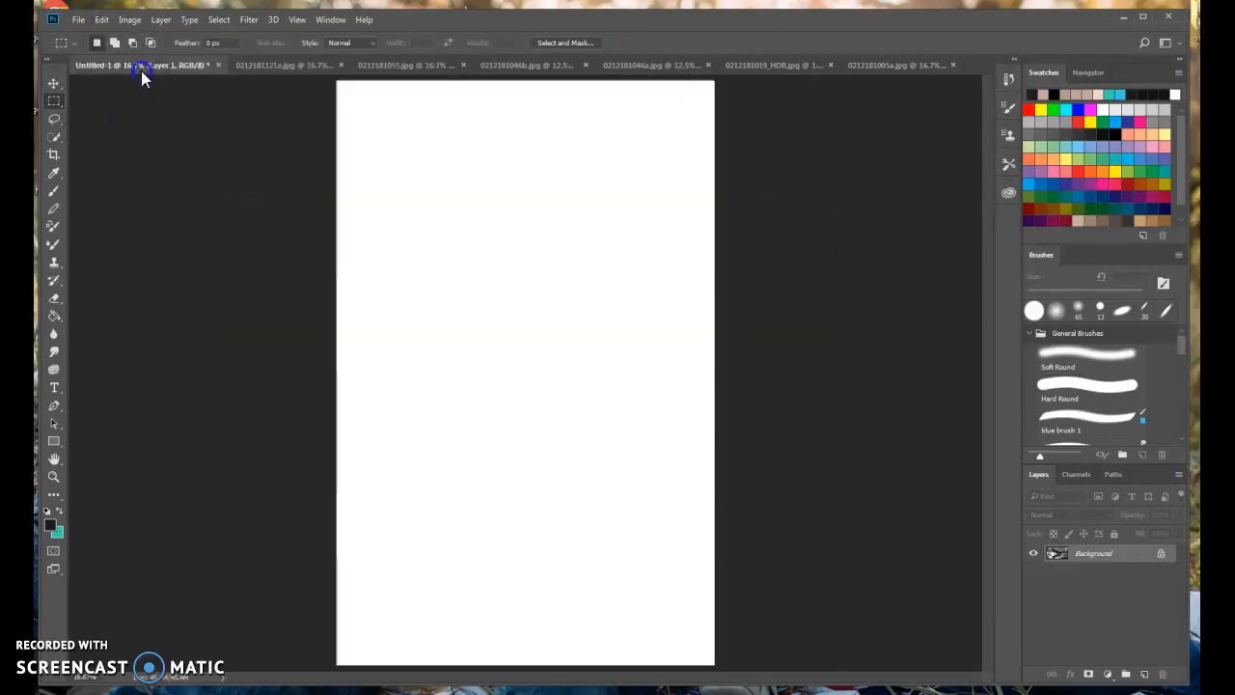
key(ctrl+v)
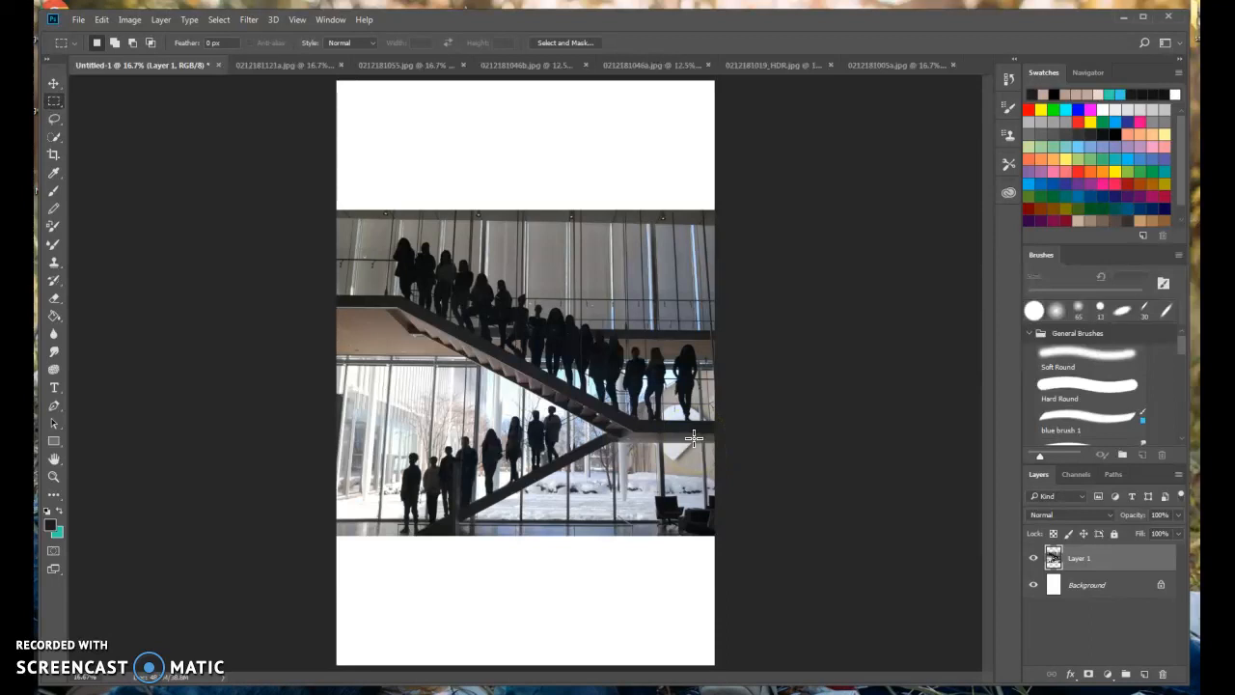
Step: Scale the pasted staircase photo down proportionally to about 46% and apply the transformation
click(100, 19)
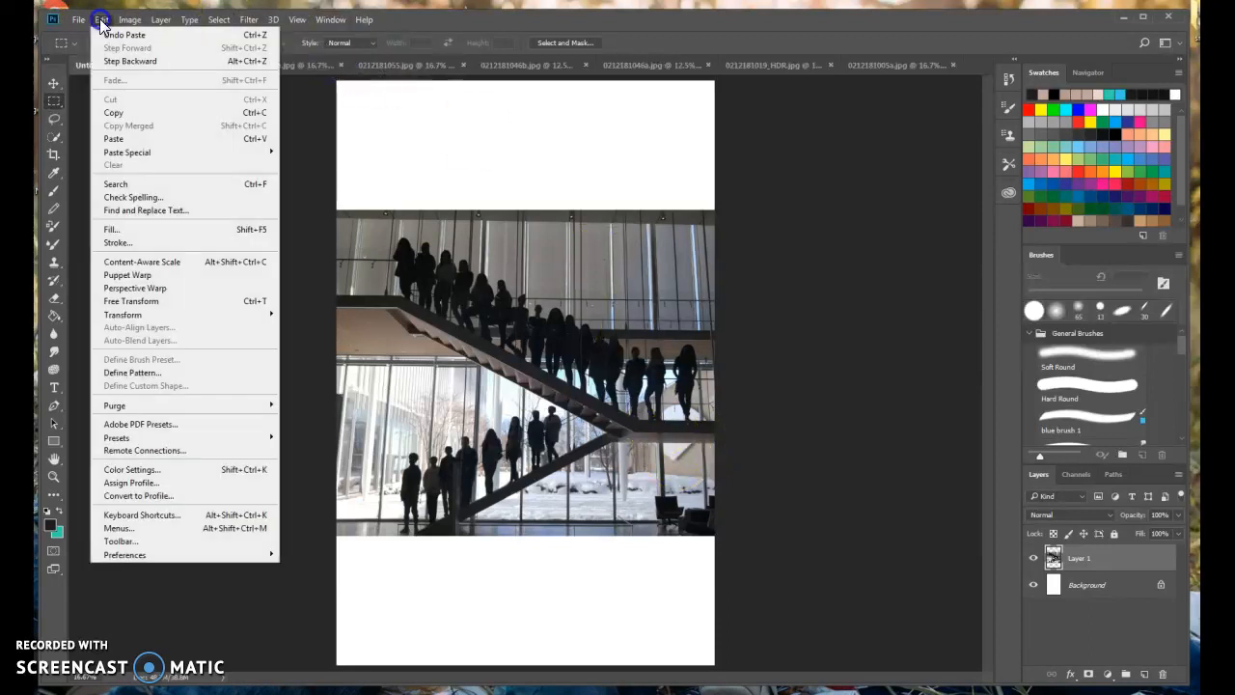
click(157, 300)
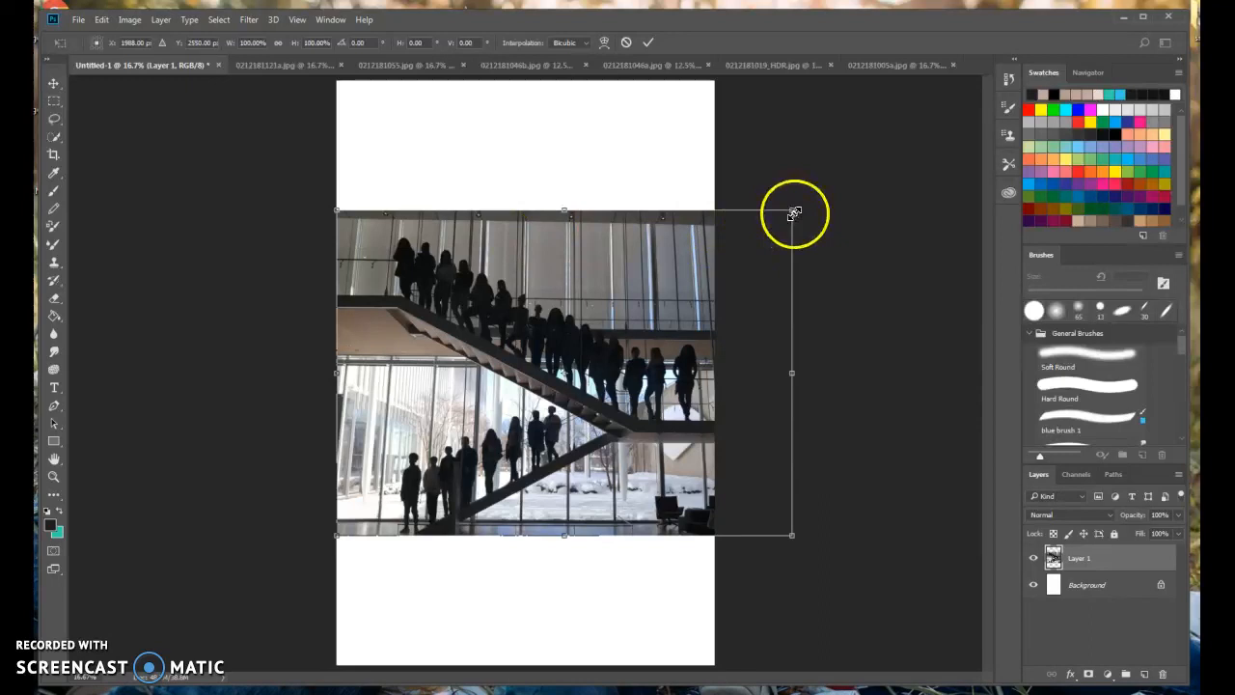
drag(793, 213, 549, 276)
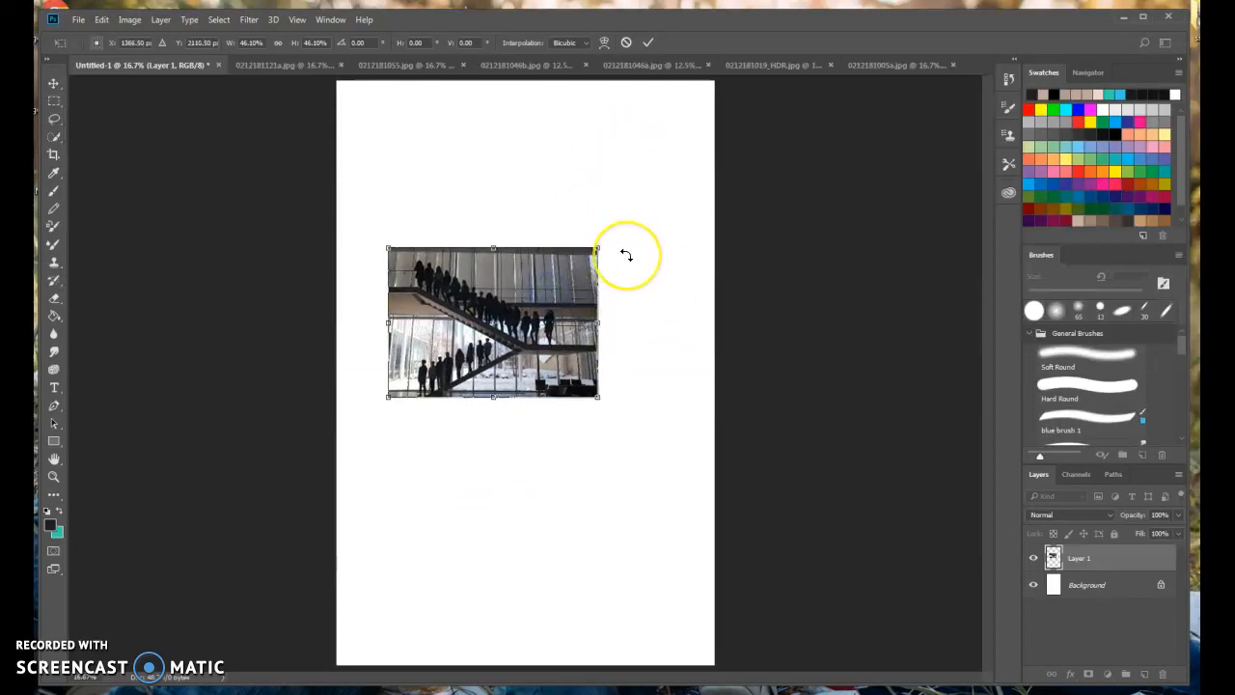
mouse_move(600, 323)
mouse_down()
mouse_move(711, 328)
mouse_move(596, 333)
mouse_up()
key(ctrl+z)
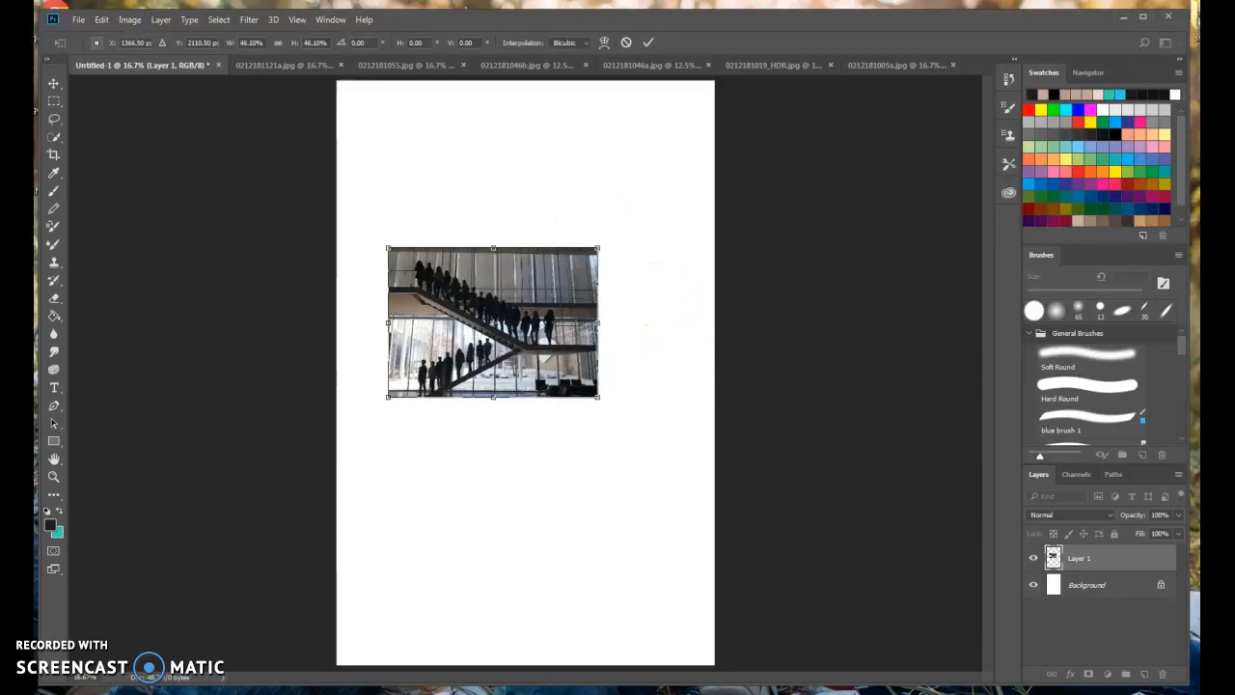
click(53, 85)
click(521, 275)
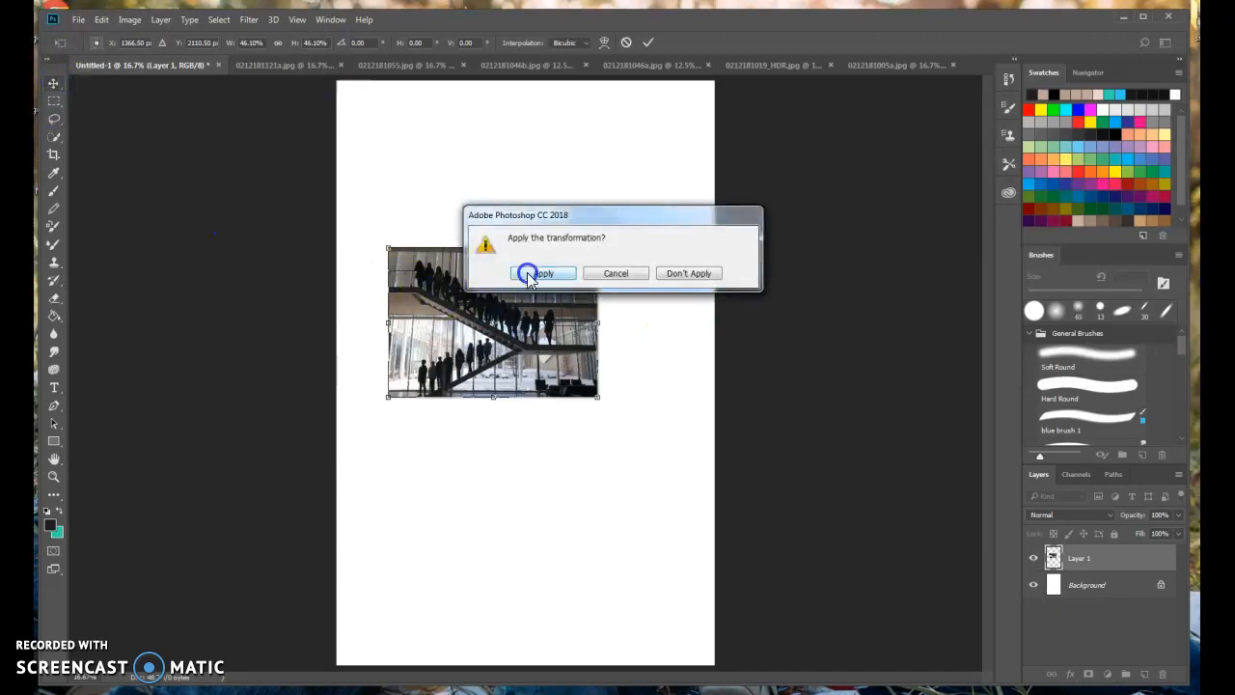
Step: Rotate the staircase photo about 12° counter-clockwise and place it in the upper left part of the page
drag(510, 279, 487, 475)
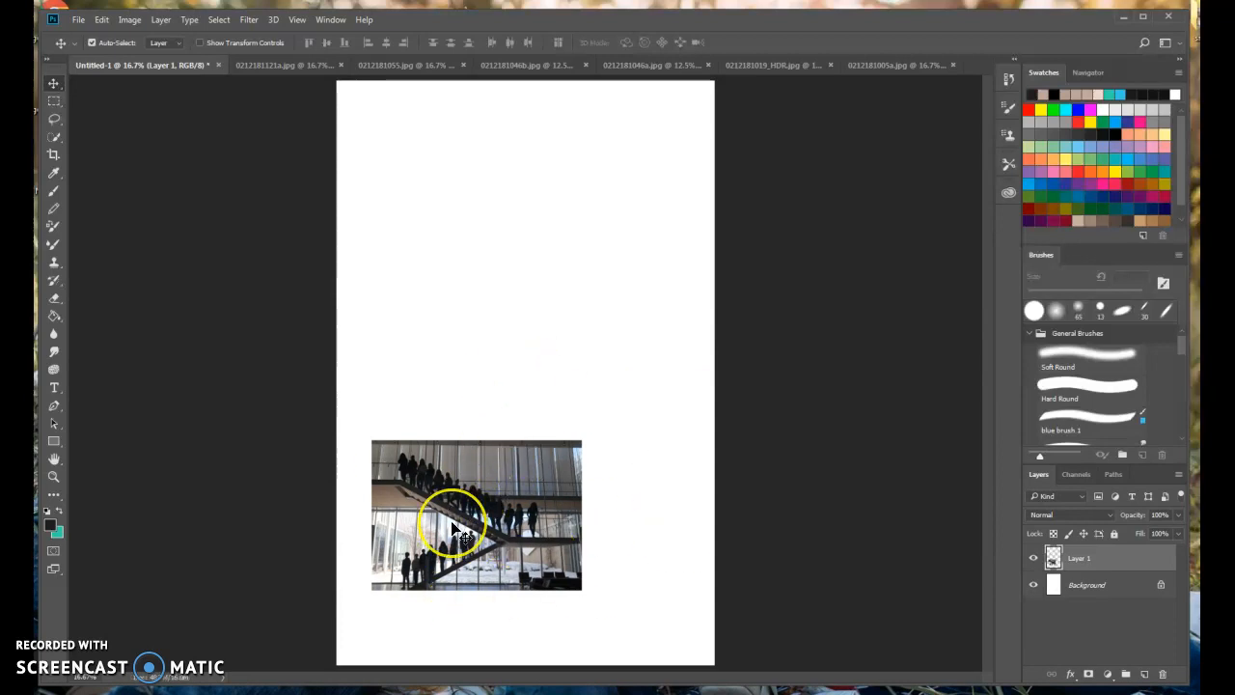
key(ctrl+t)
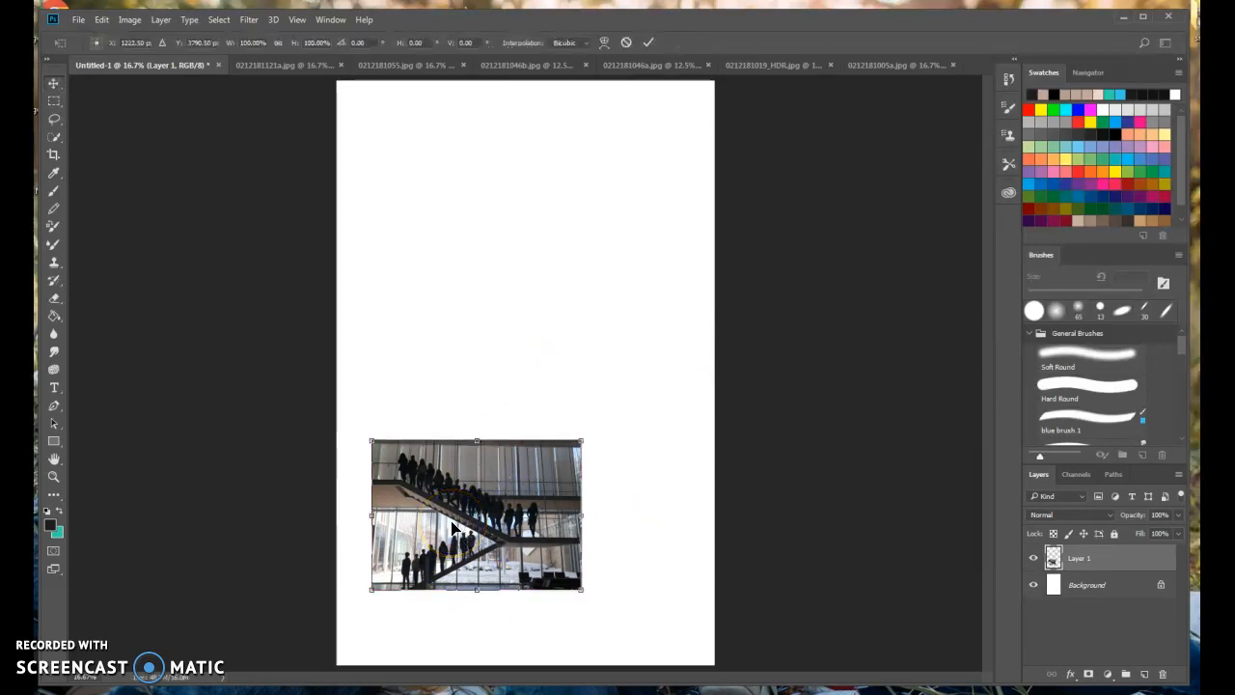
mouse_move(585, 429)
mouse_down()
mouse_move(565, 388)
mouse_move(579, 406)
mouse_up()
drag(497, 516, 492, 206)
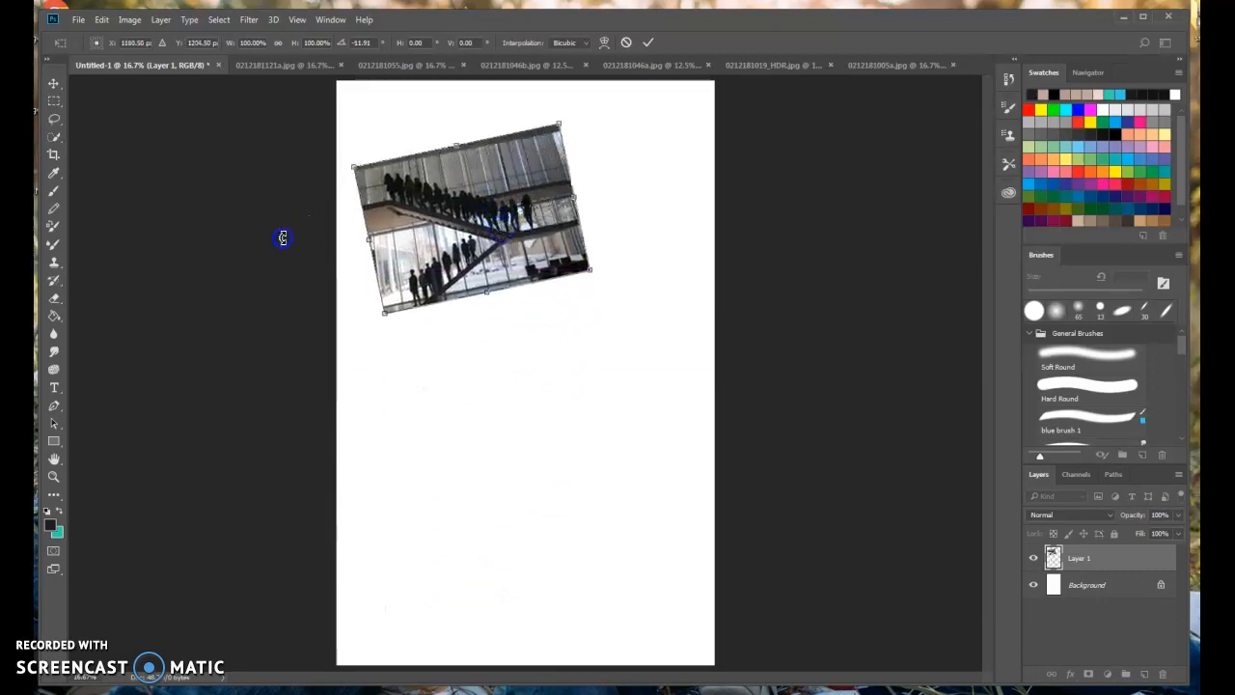
key(Return)
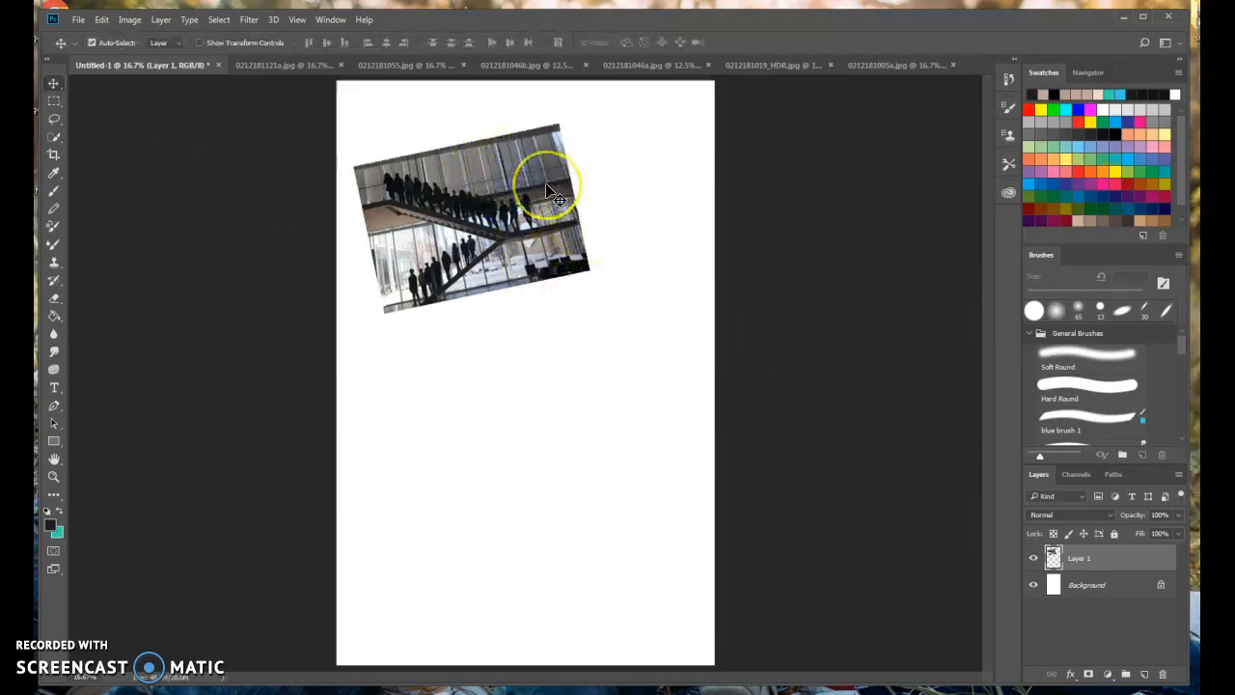
Step: Add a stroke effect to Layer 1 in red (e82d2d) and increase its size slightly
double_click(1108, 565)
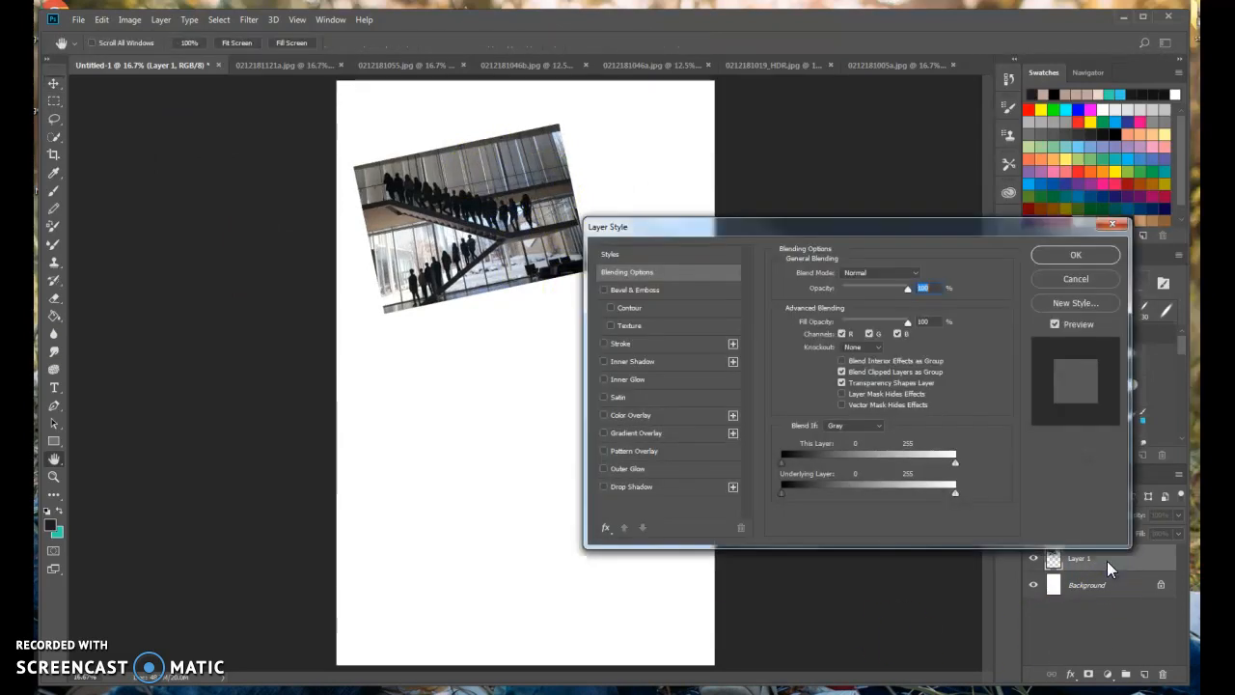
click(603, 344)
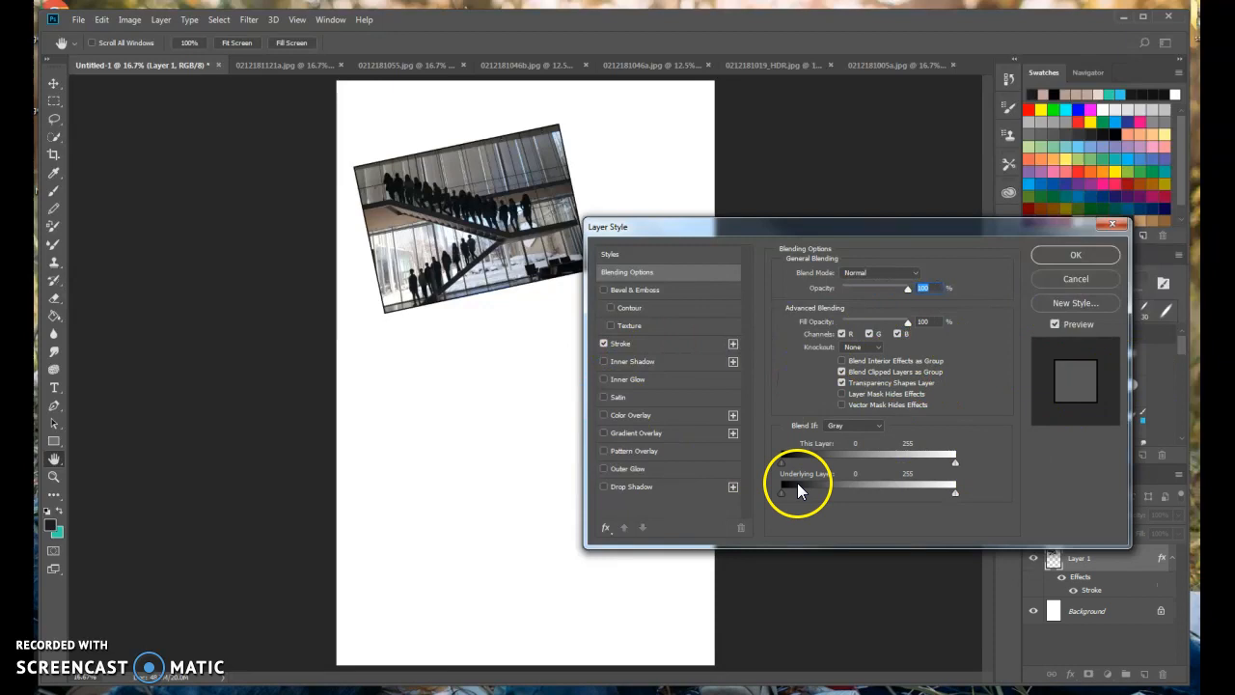
click(677, 345)
click(810, 375)
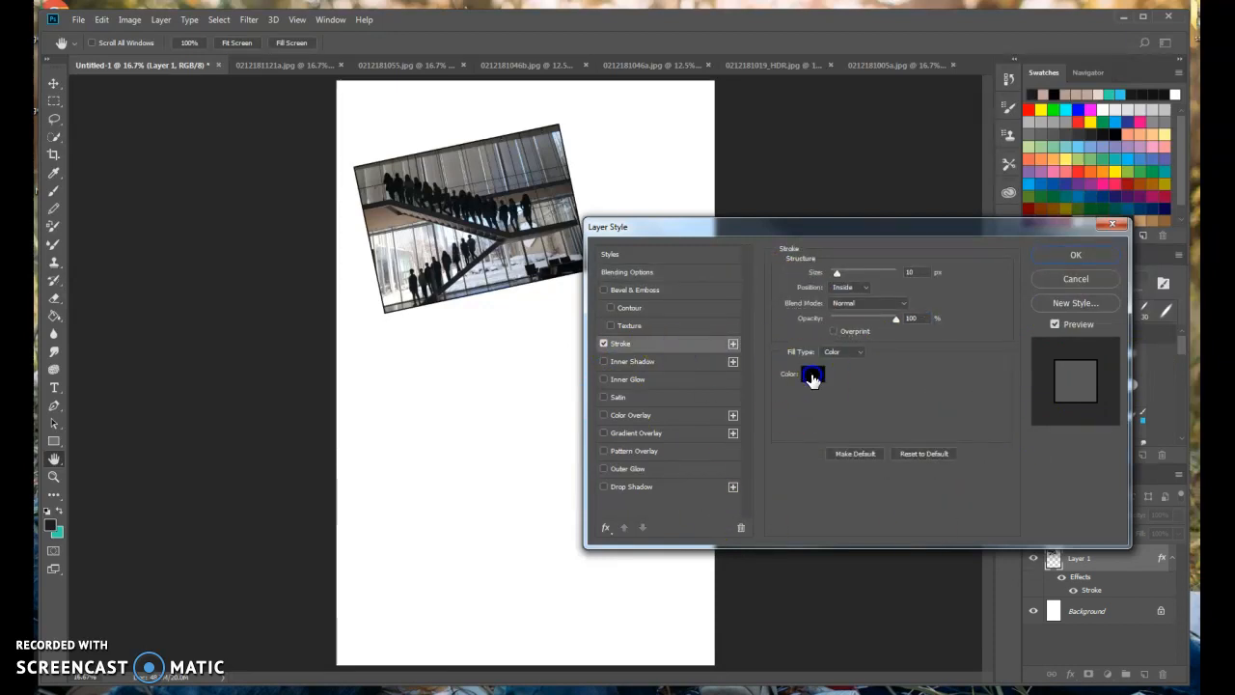
click(541, 200)
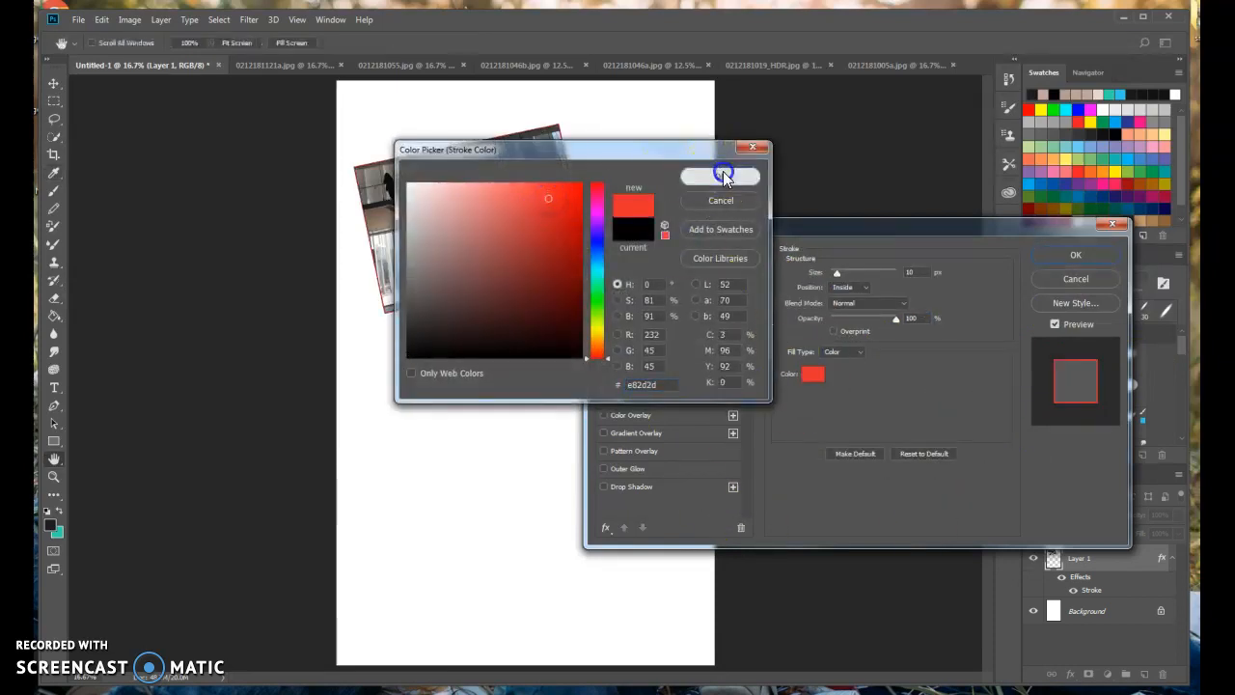
click(722, 173)
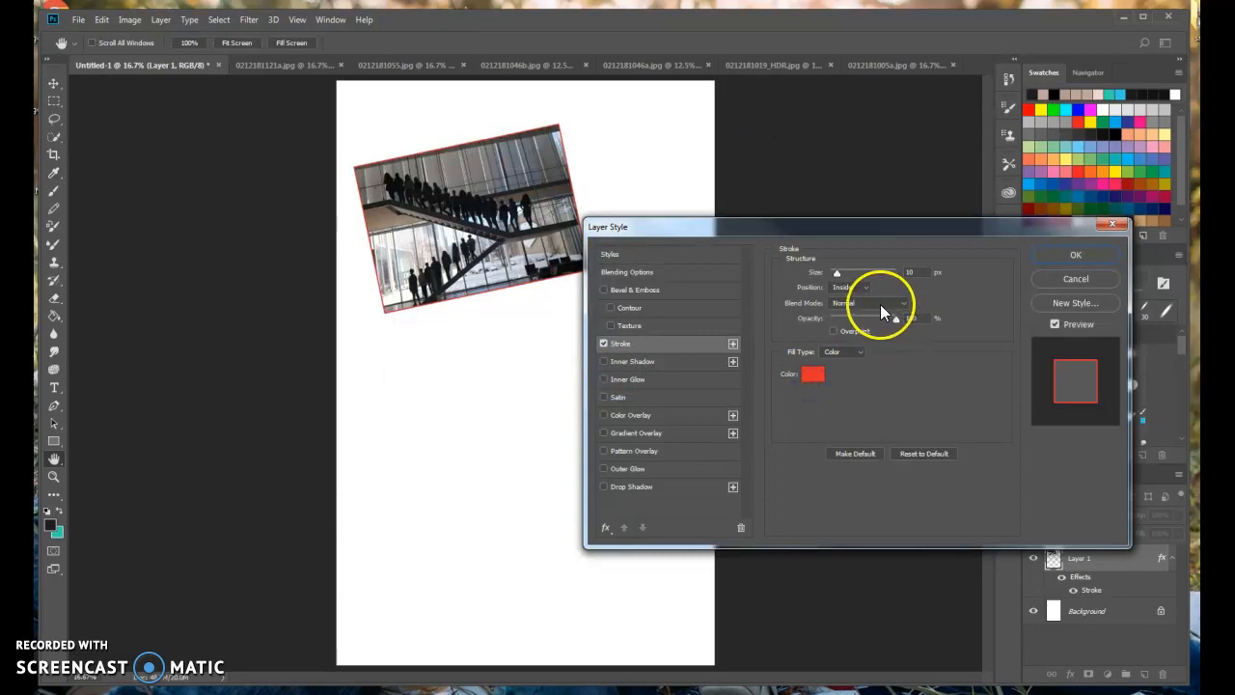
drag(838, 272, 844, 276)
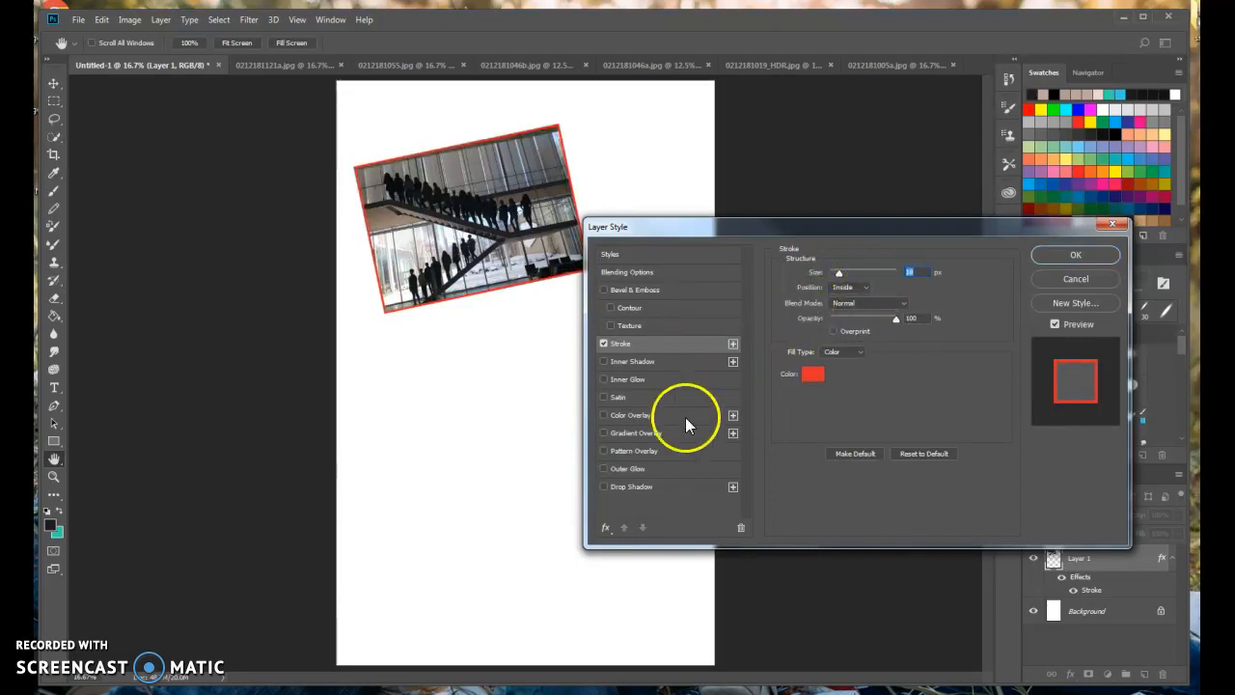
Step: Add a drop shadow to Layer 1 with a 45° angle, 26 px distance, 31% spread and about 117 px size
click(606, 488)
click(667, 488)
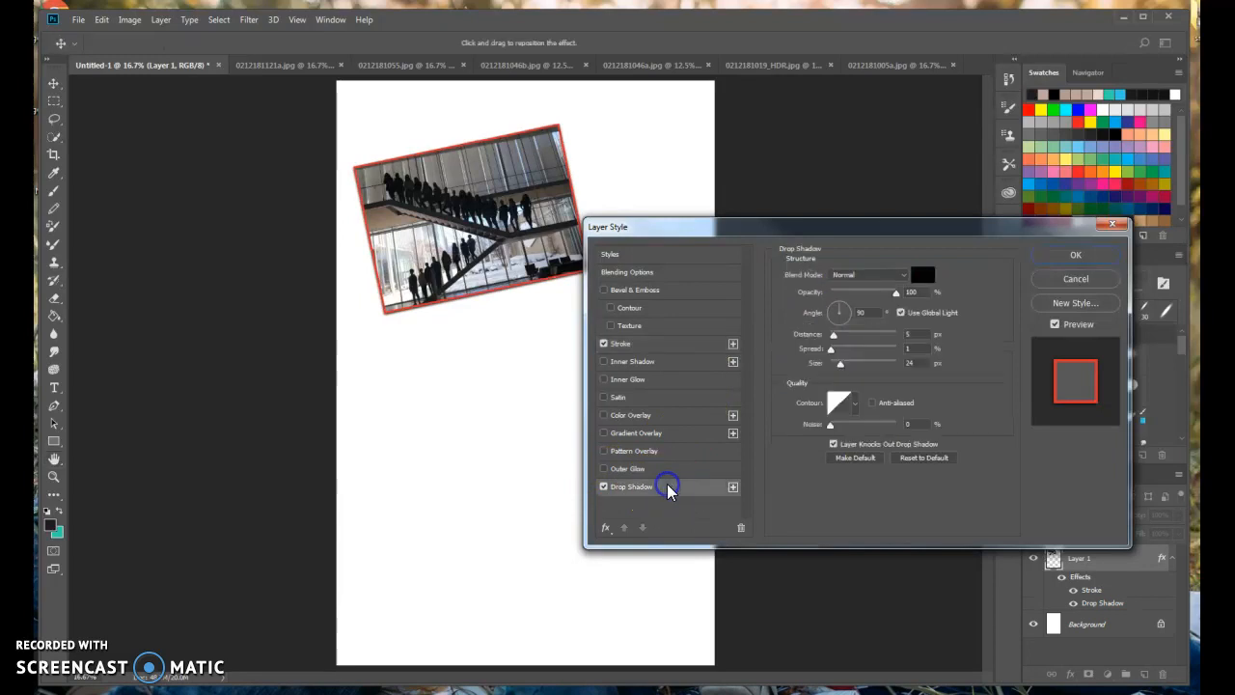
drag(880, 237, 912, 247)
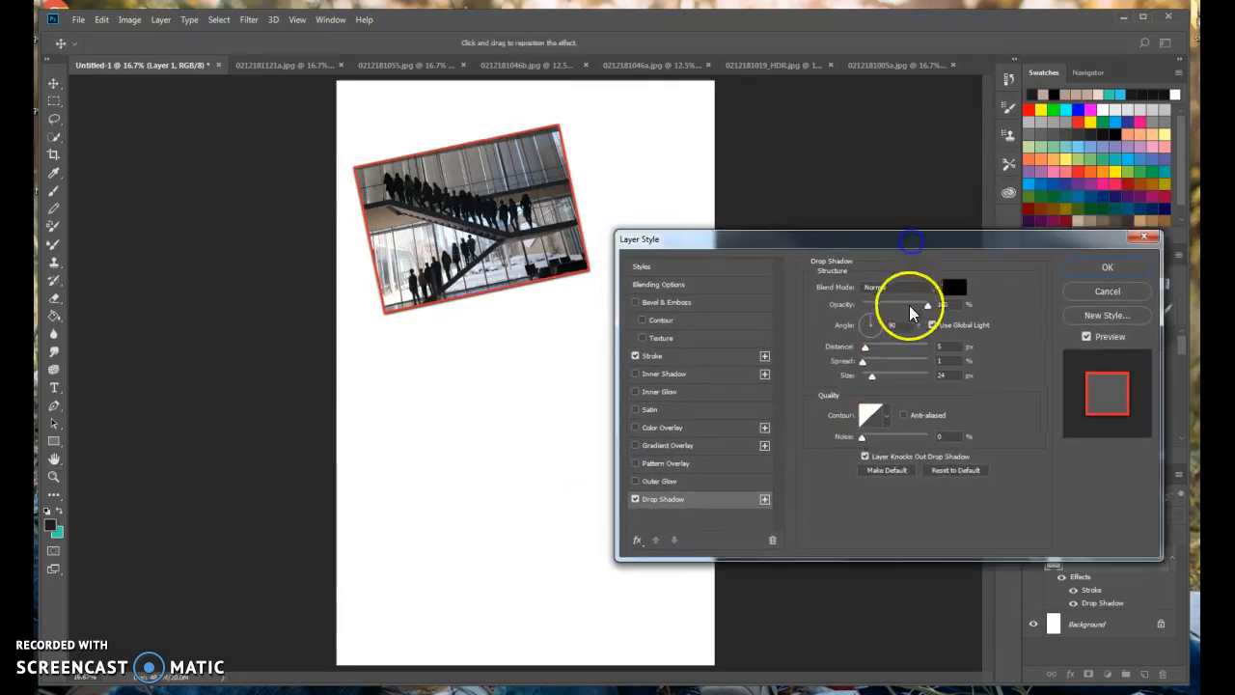
drag(871, 348, 894, 376)
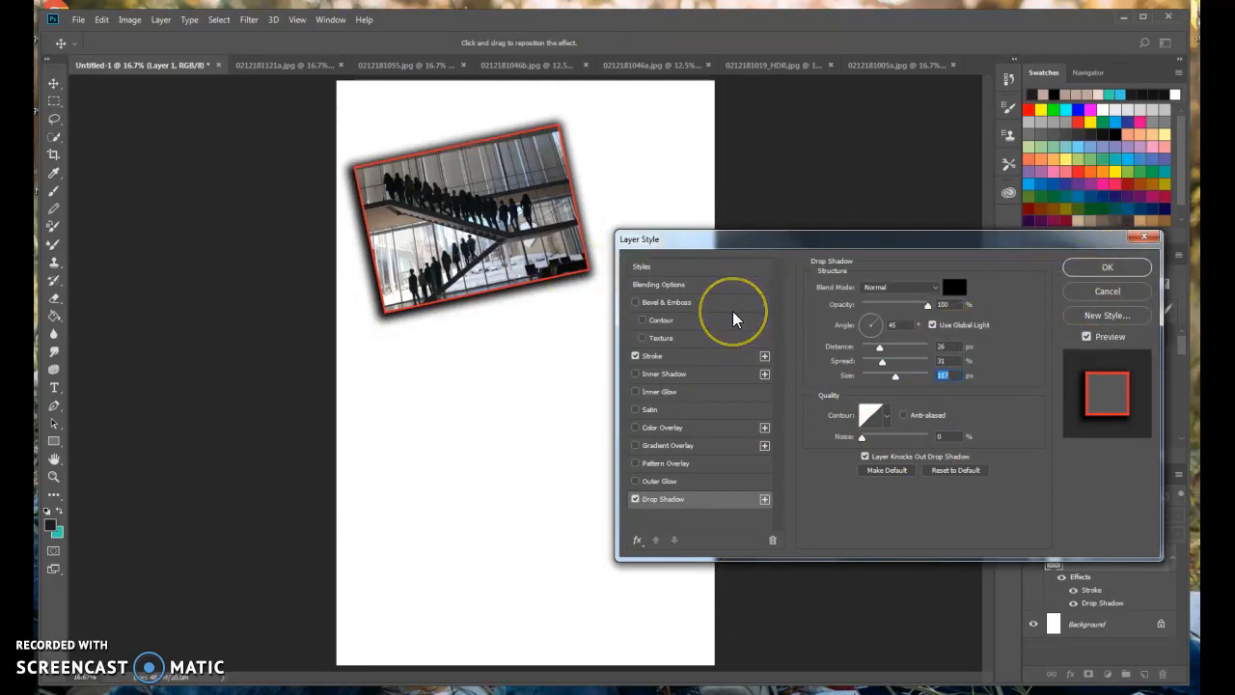
click(1089, 270)
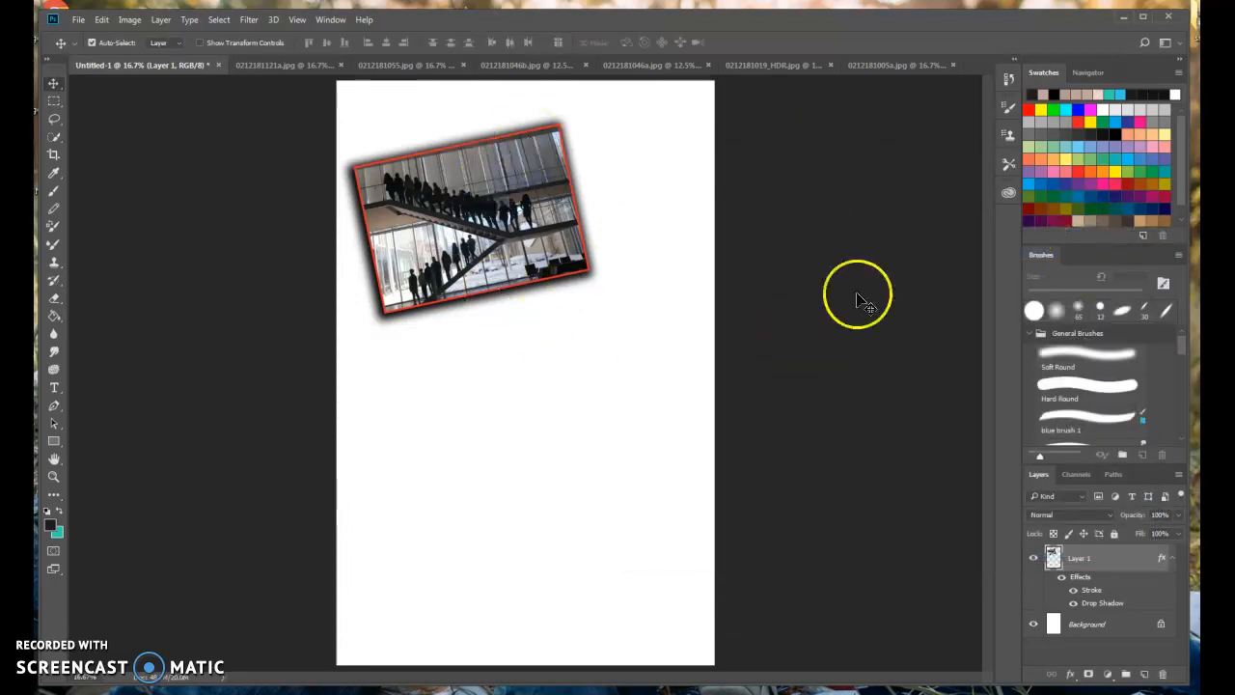
Step: Draw a wide horizontal text box across the page below the staircase photo with the Horizontal Type tool
click(53, 385)
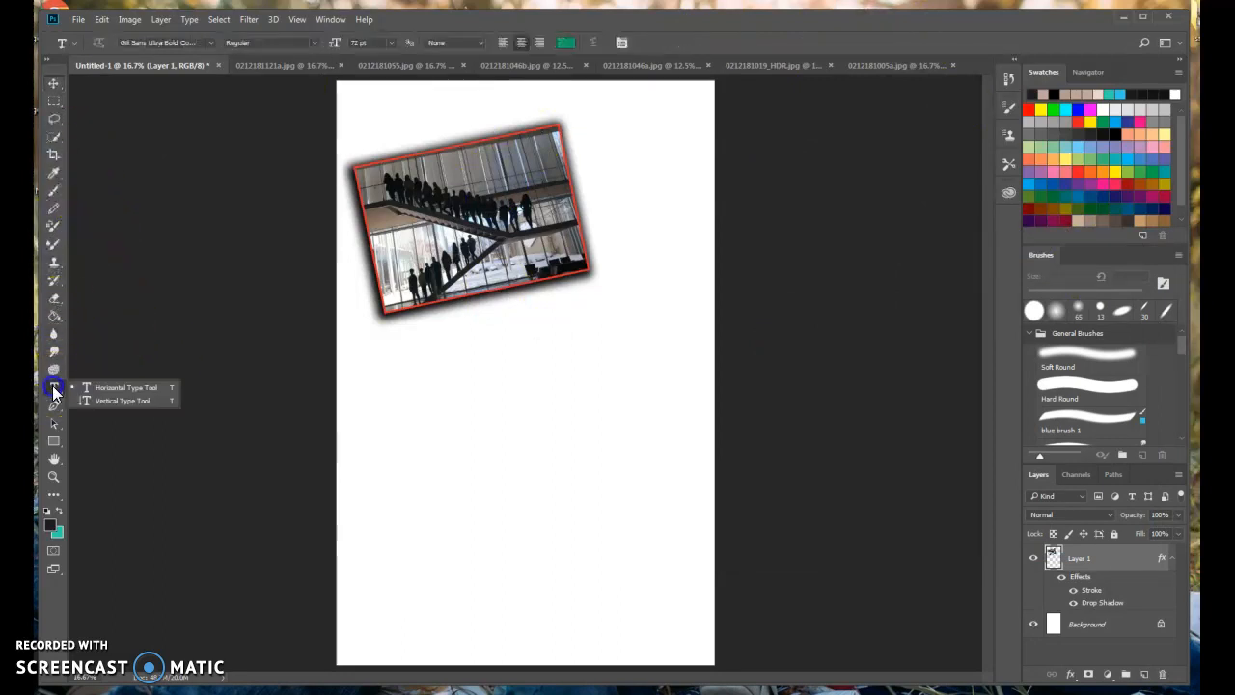
click(114, 386)
drag(368, 373, 677, 468)
drag(685, 466, 685, 467)
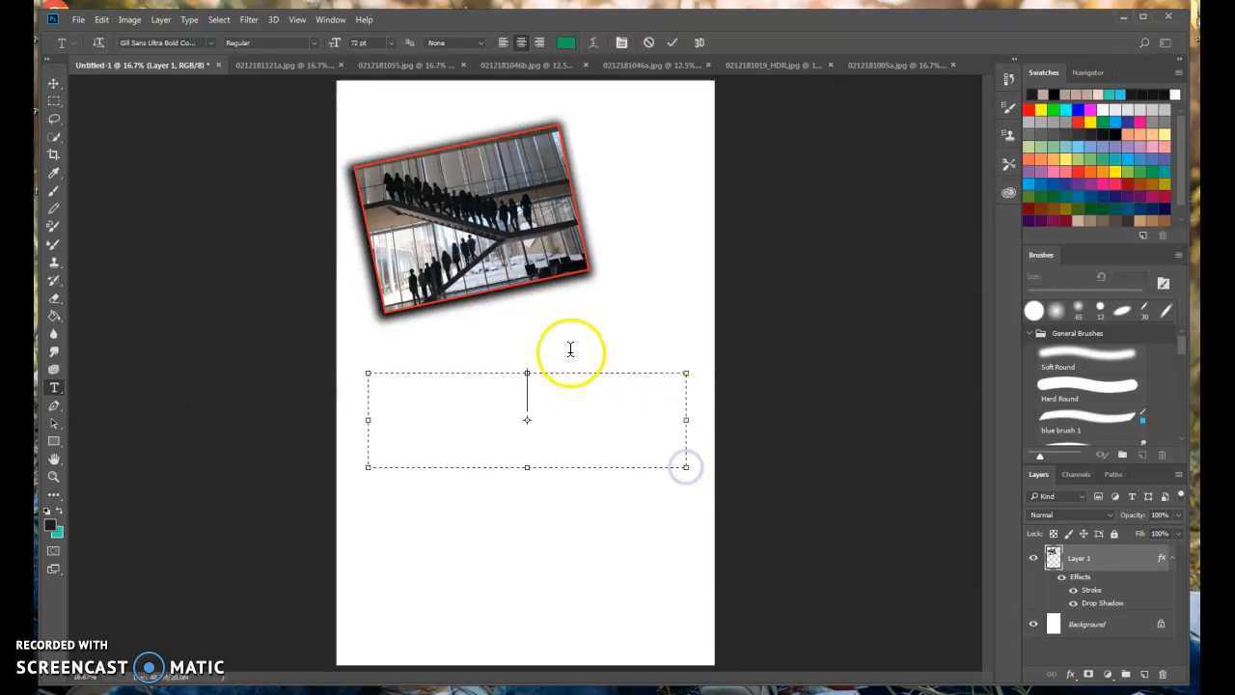
Step: Look over the font family, size and style choices for the text box and open the full character settings
click(213, 42)
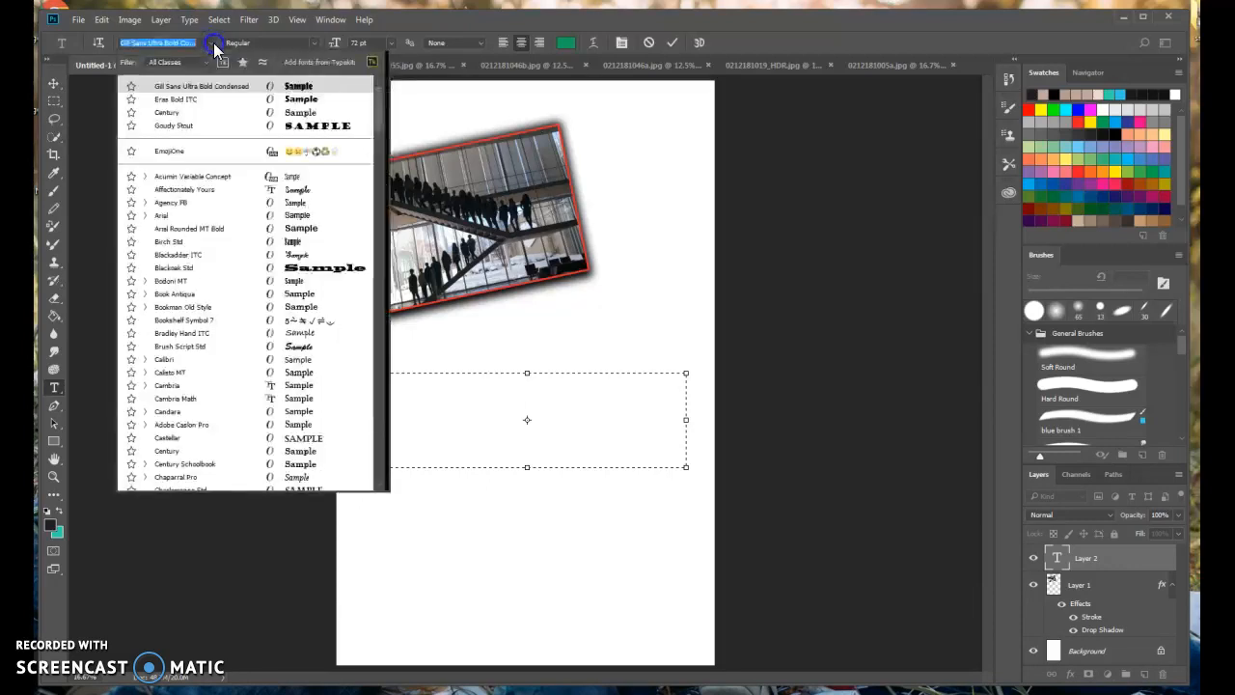
click(392, 44)
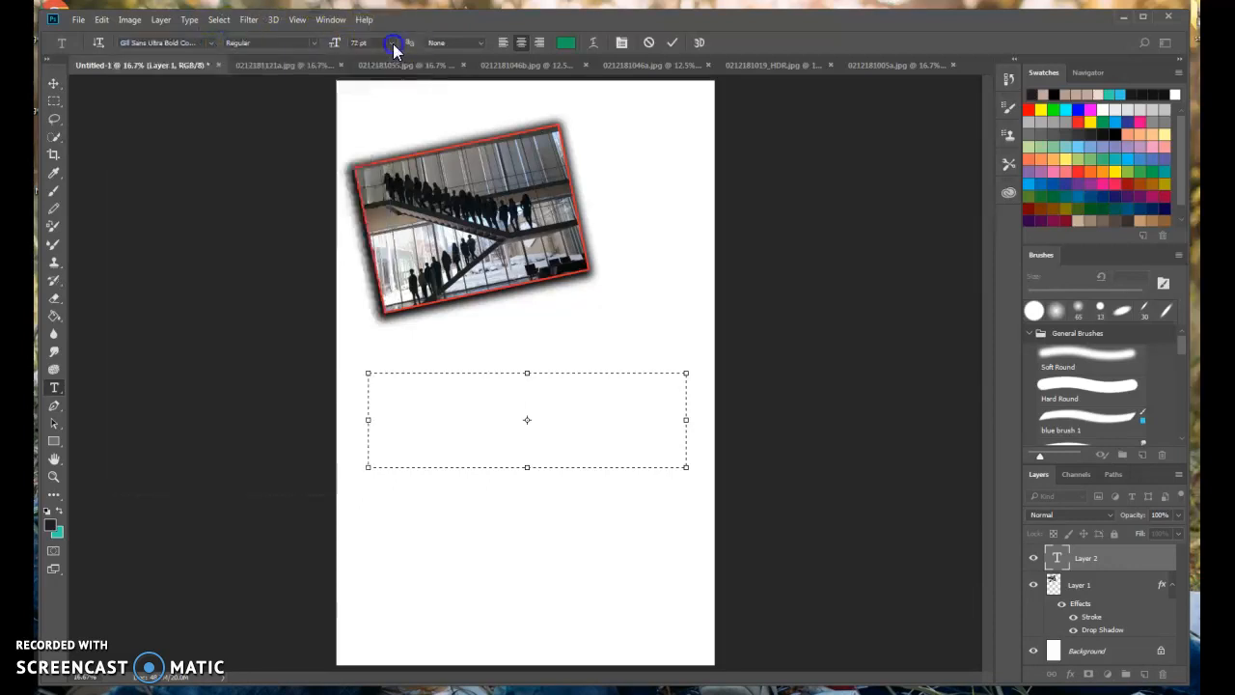
click(307, 44)
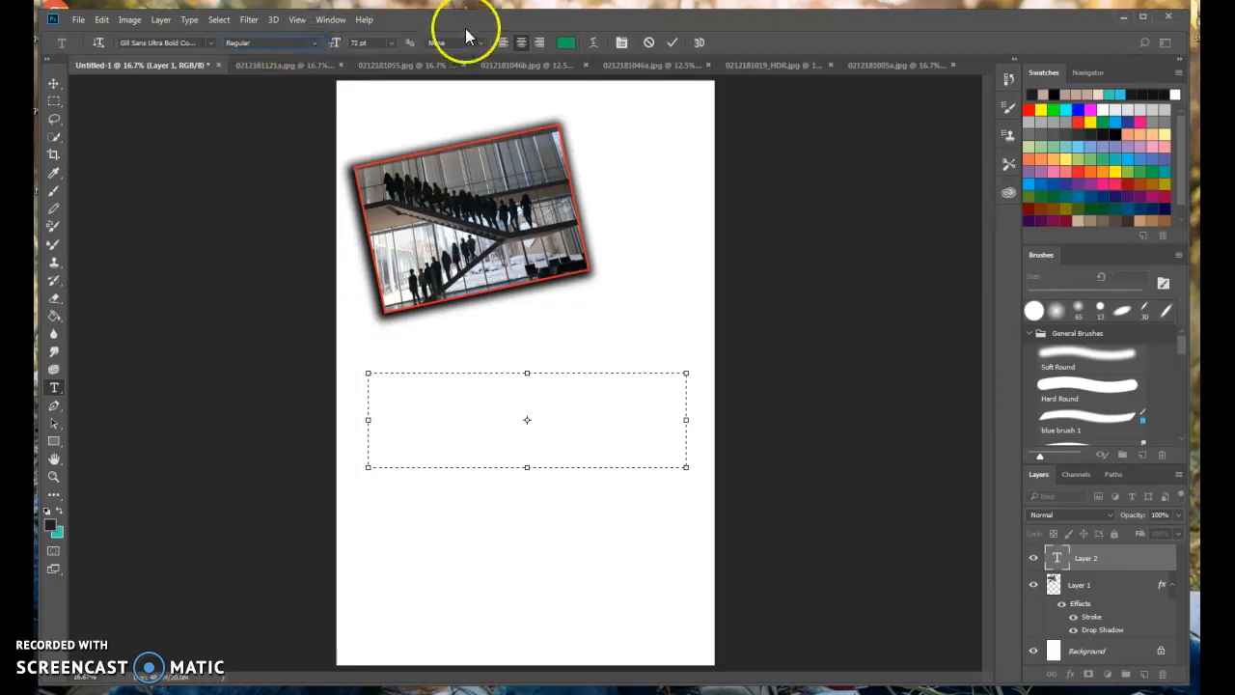
click(623, 43)
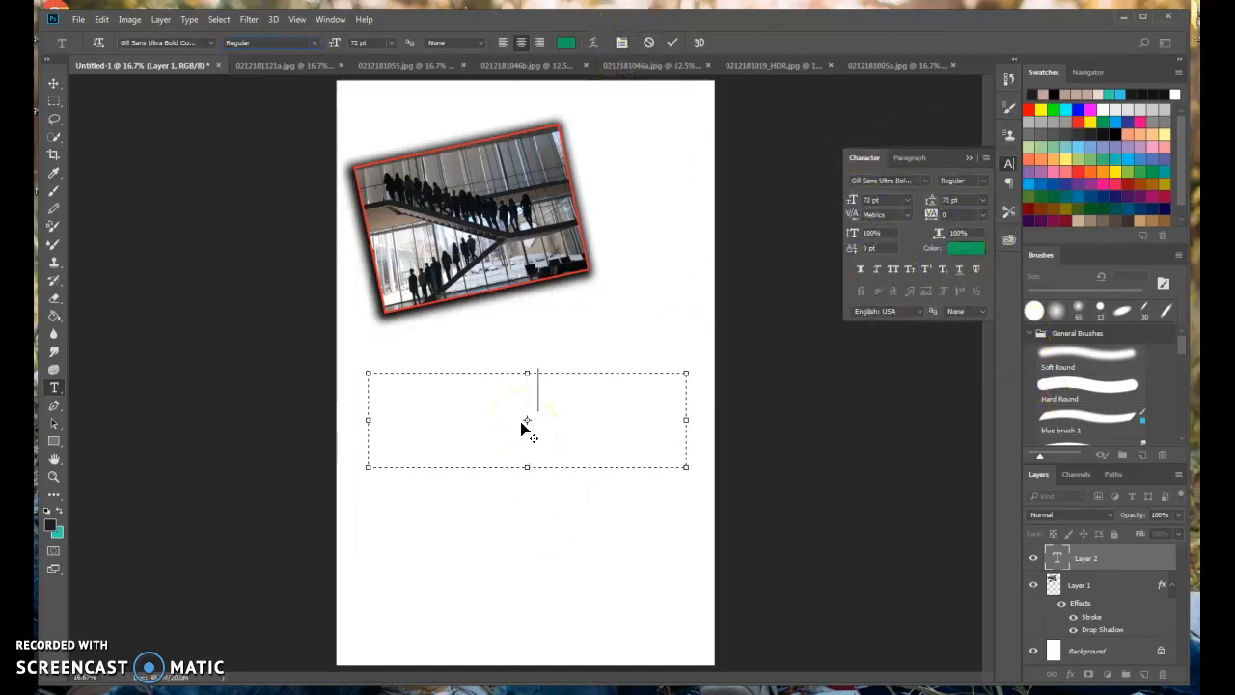
Step: Enter the title "Art Institute of Chicago" in the text box and commit the text
text(Art)
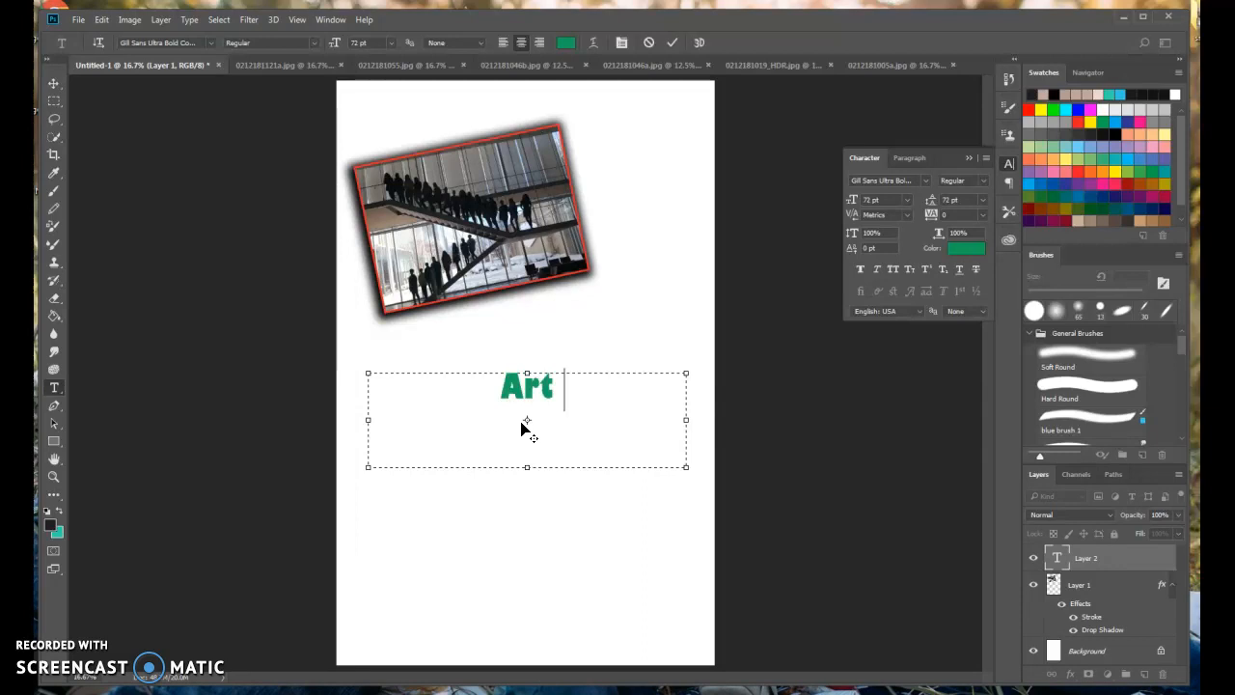
text( Institu)
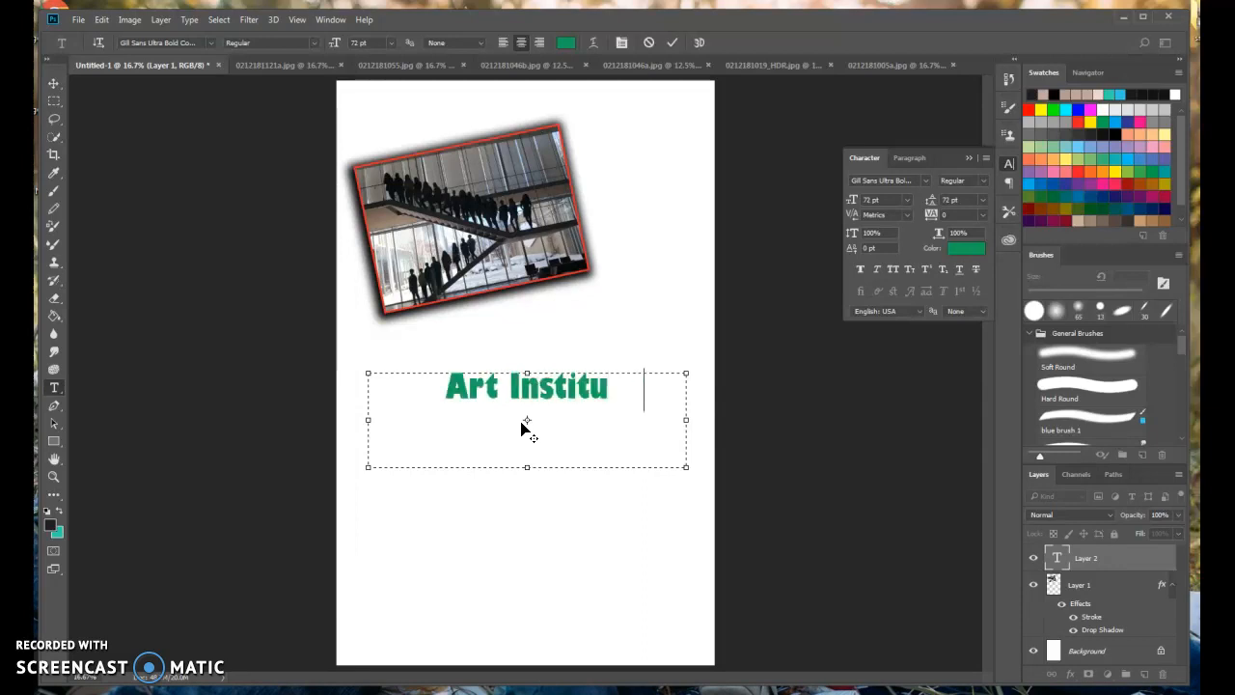
text(te of)
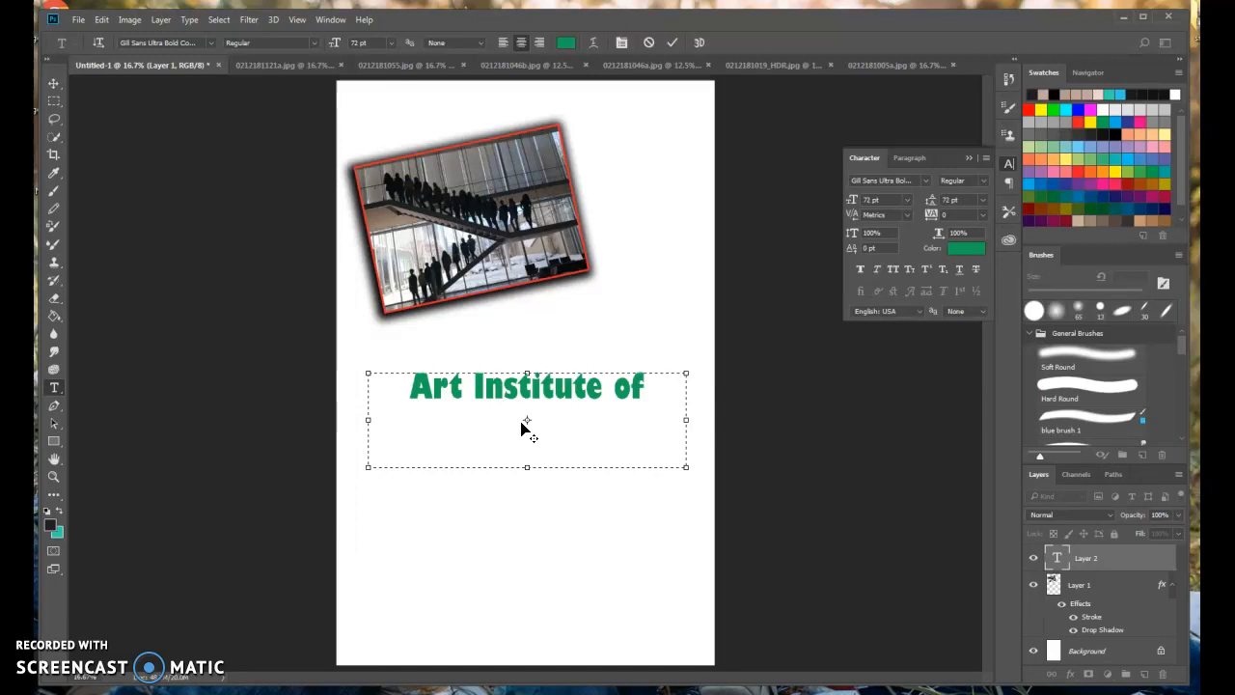
key(Return)
text(Chicago)
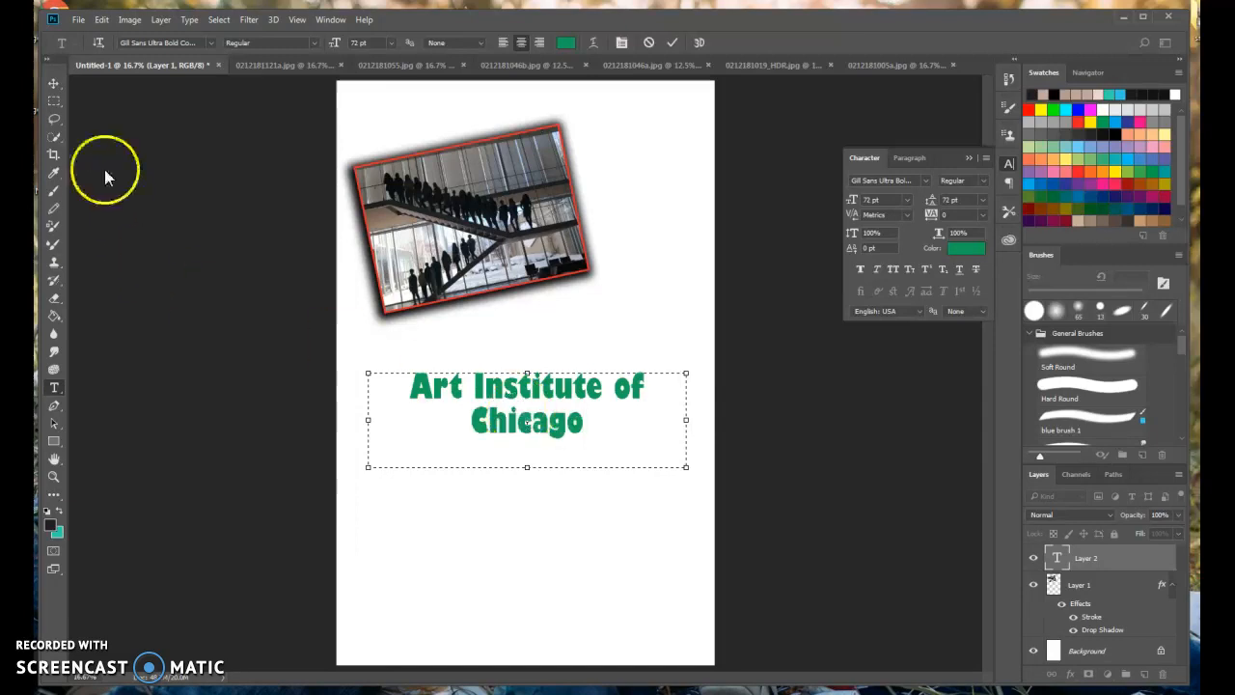
click(53, 85)
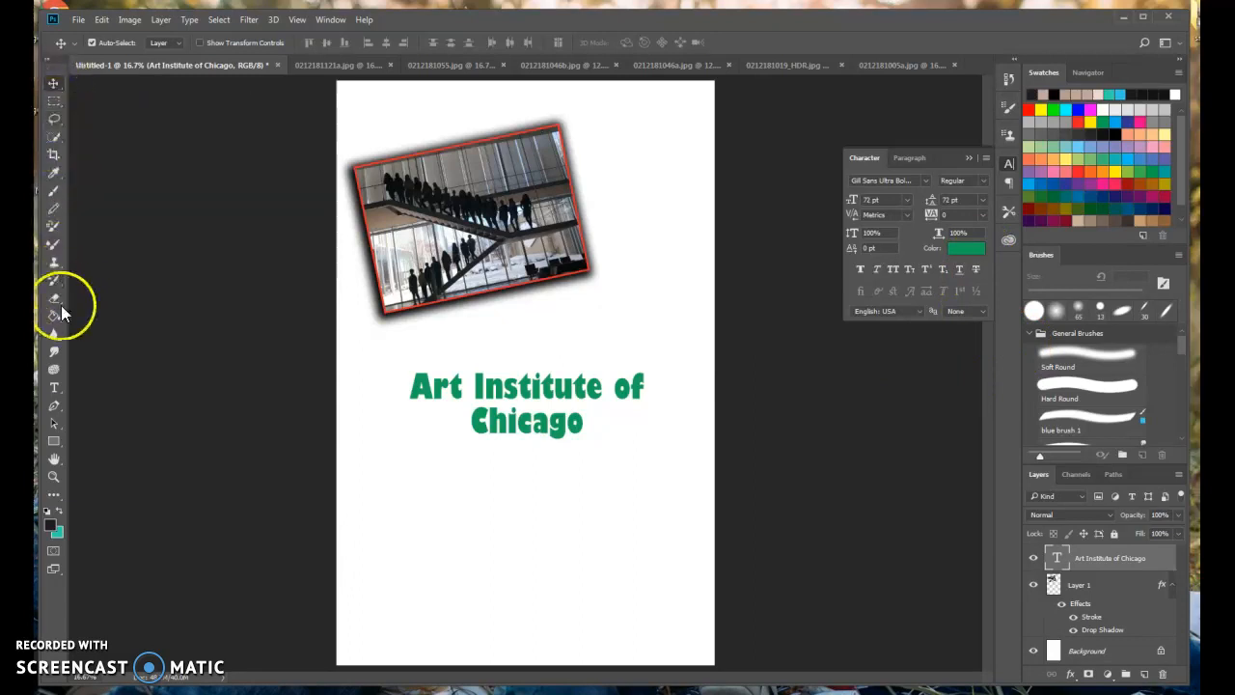
Step: Select the whole "Art Institute of Chicago" title and change its font to Agency FB
click(54, 388)
click(458, 404)
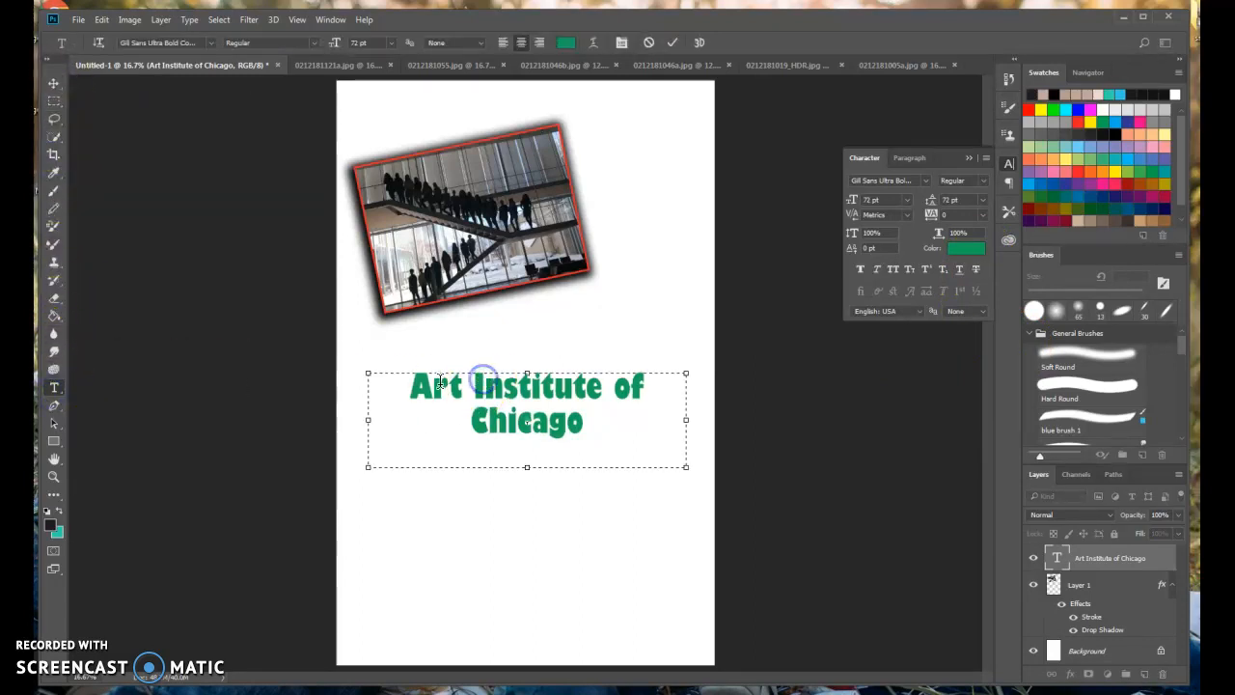
shift+click(625, 457)
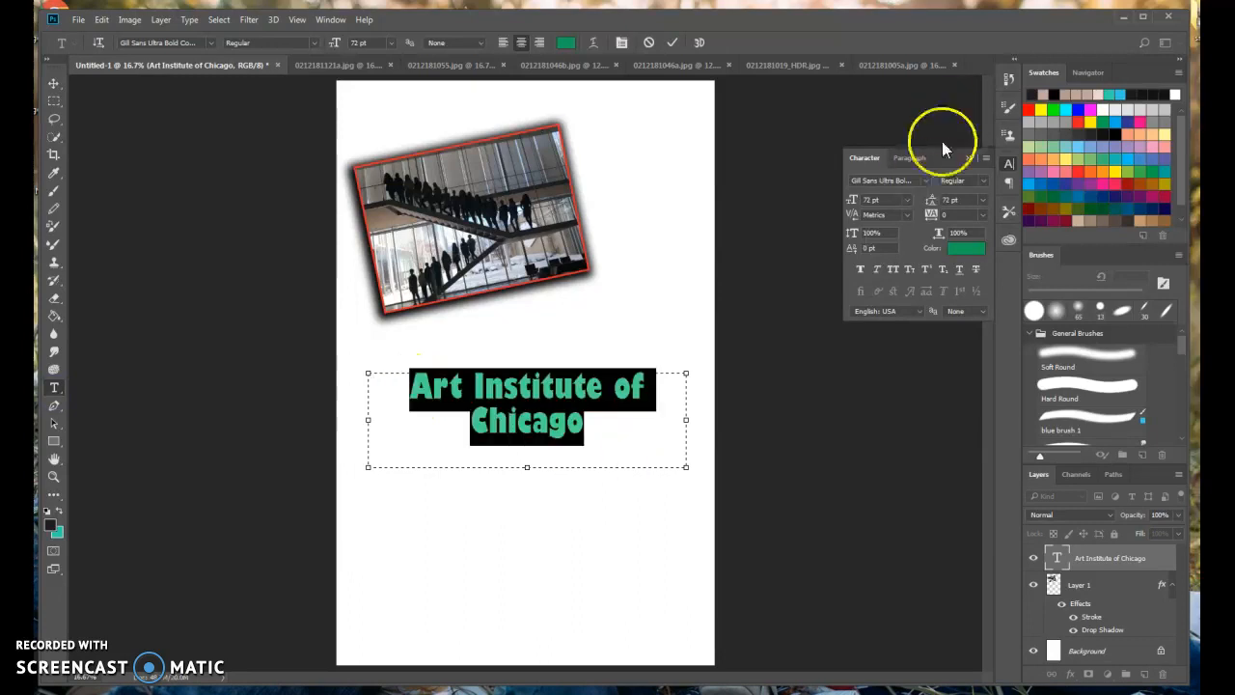
click(924, 183)
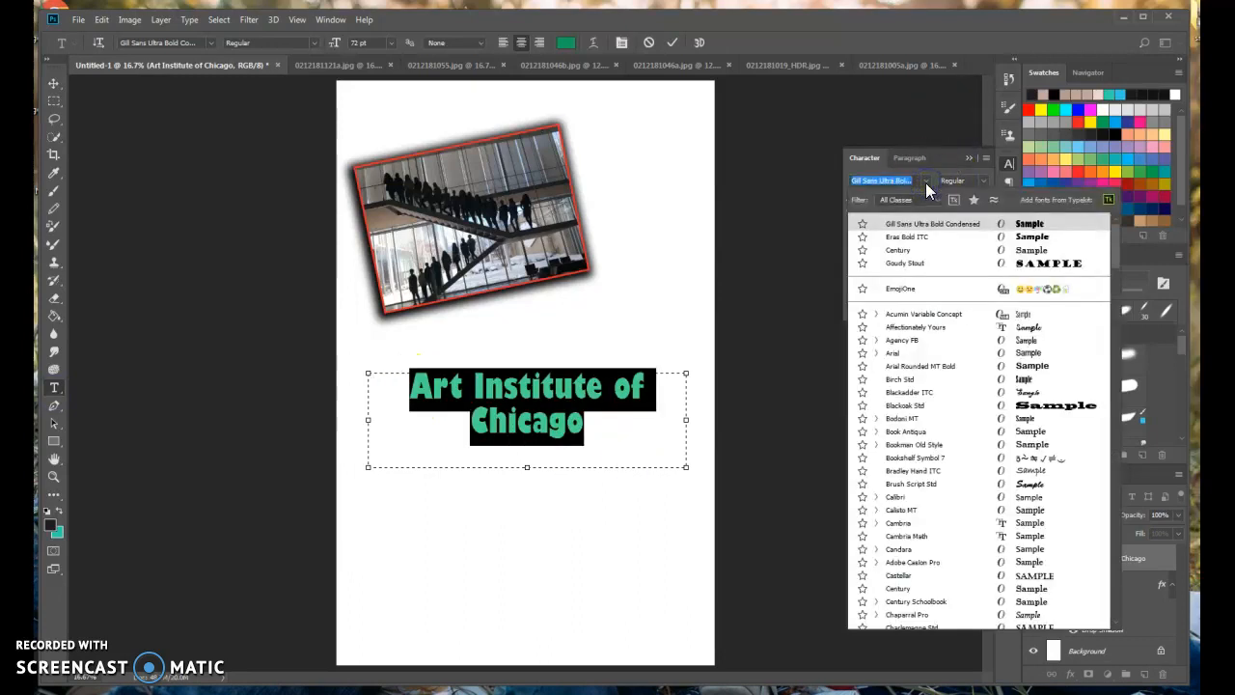
key(Down)
key(Down)
key(Down)
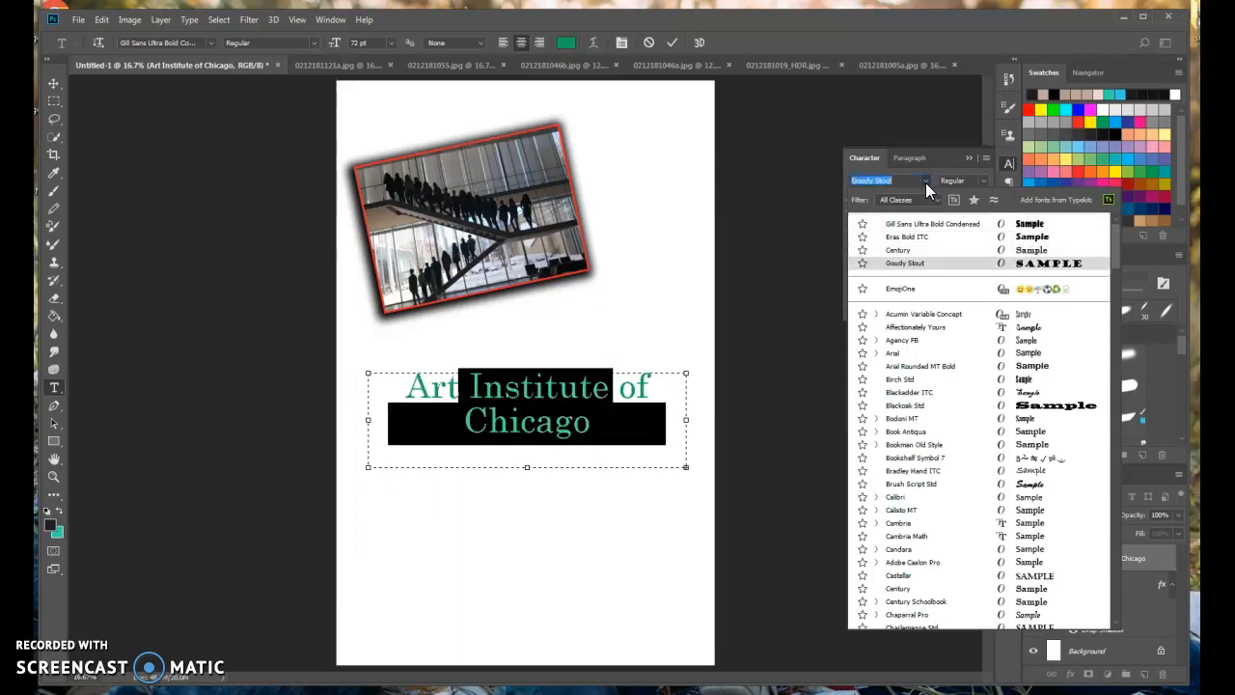
key(Down)
key(Down)
key(Down)
key(Down)
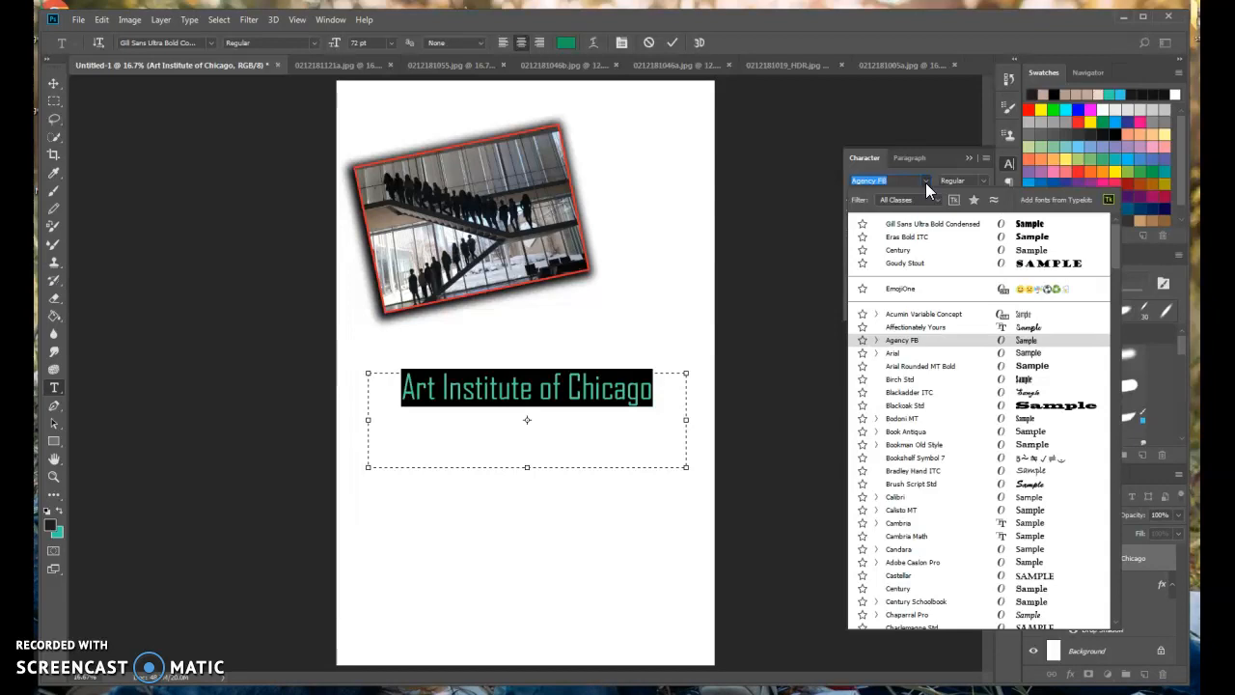
key(Return)
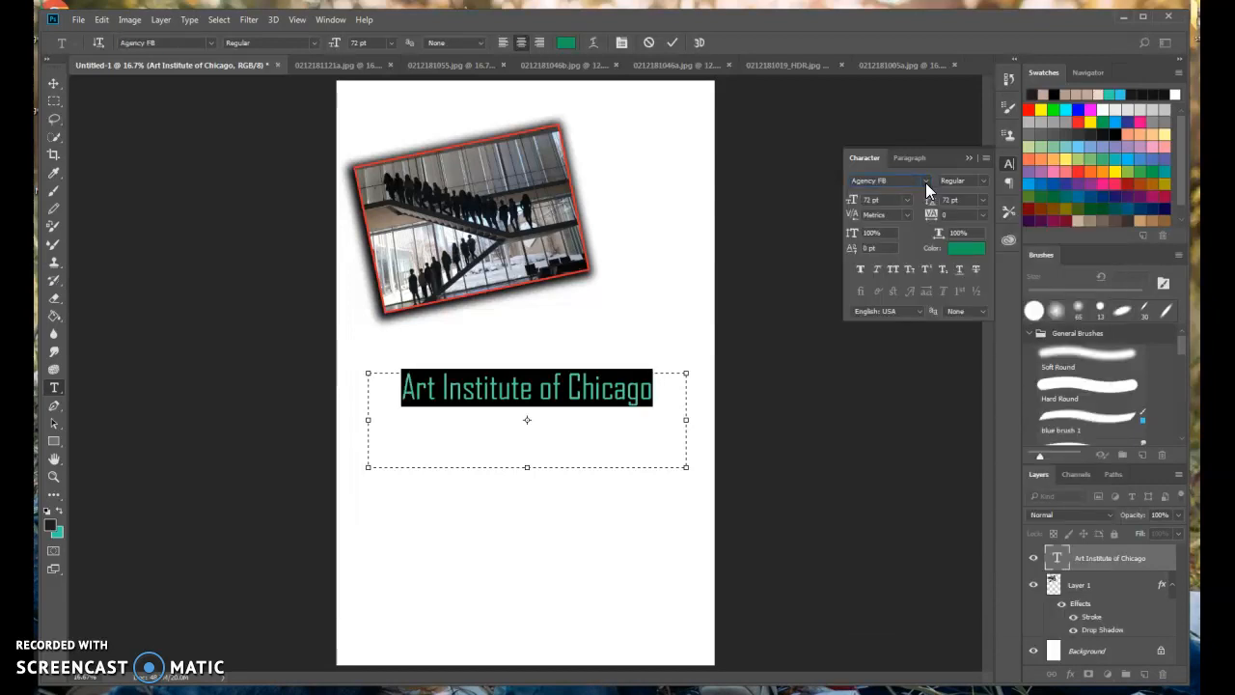
Step: Set the title's font size to 200 pt and extend the text box down to near the page's lower edge
click(907, 200)
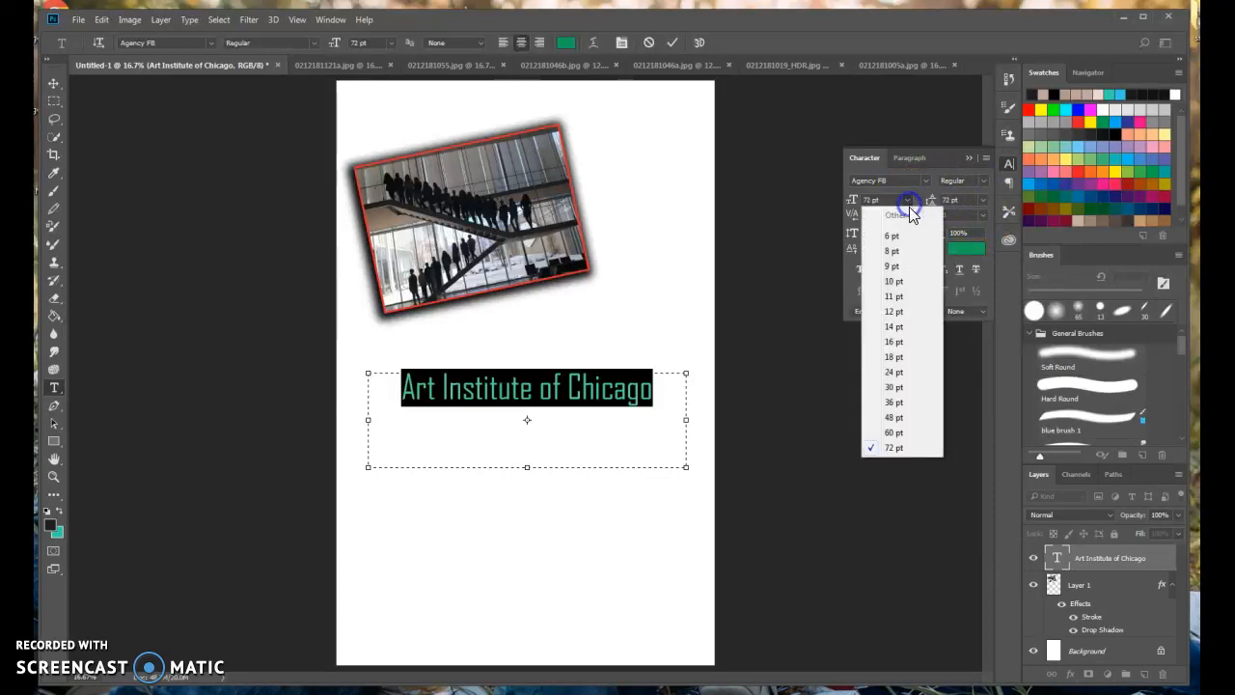
click(892, 200)
click(867, 201)
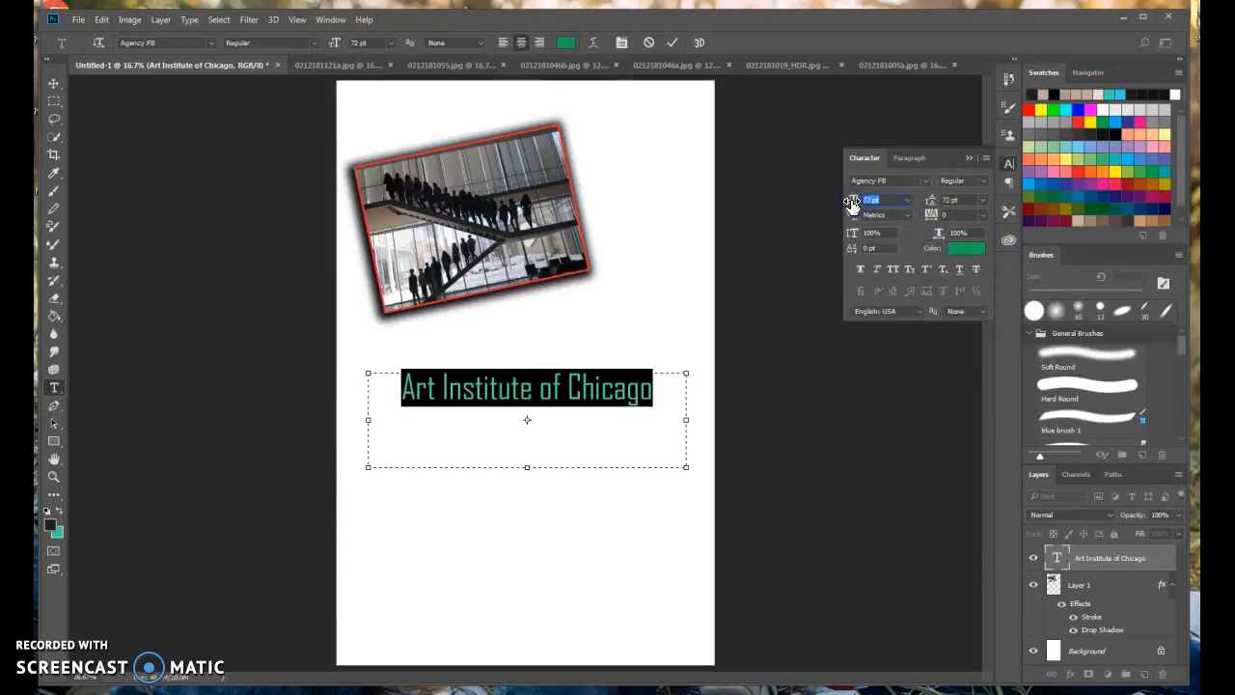
key(Return)
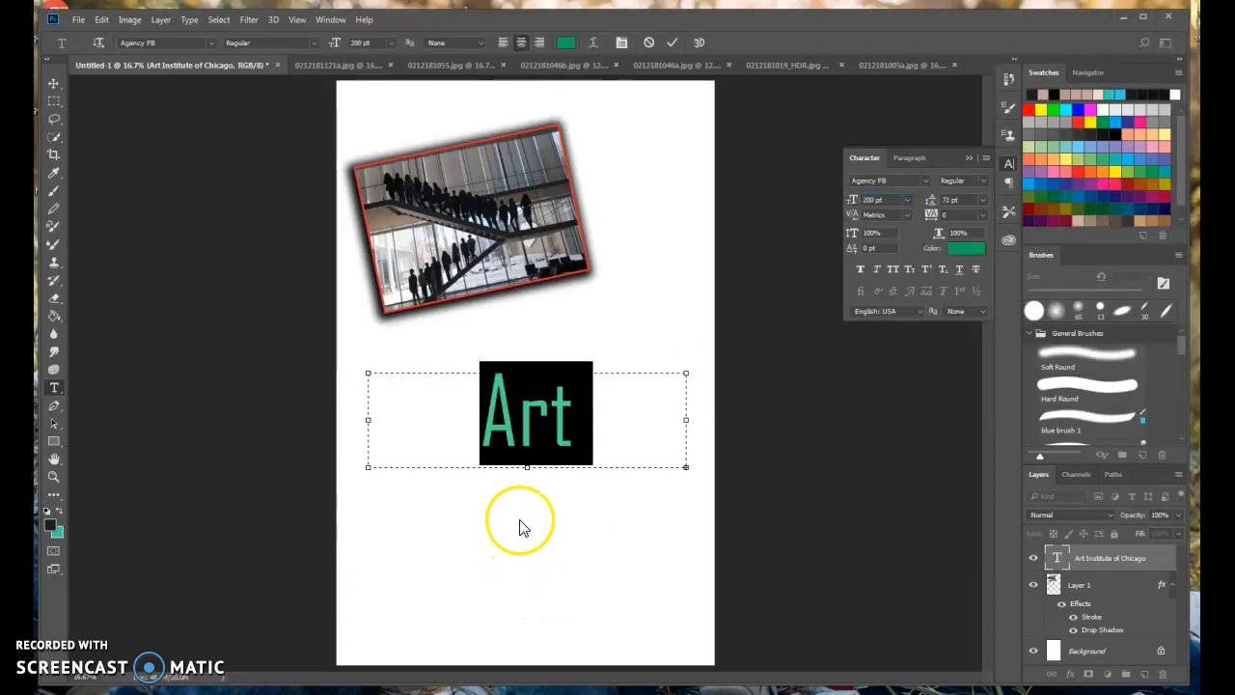
drag(531, 466, 536, 643)
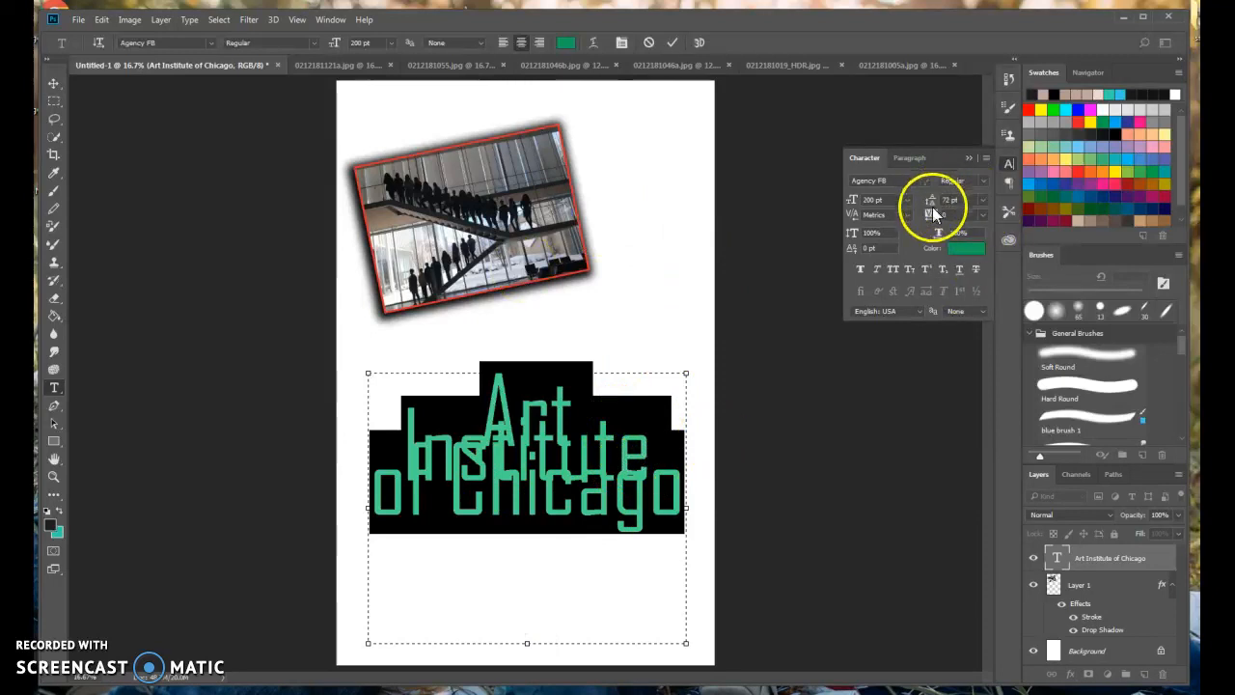
Step: Try automatic leading on the title text, followed by fixed values up to 125 pt
click(982, 201)
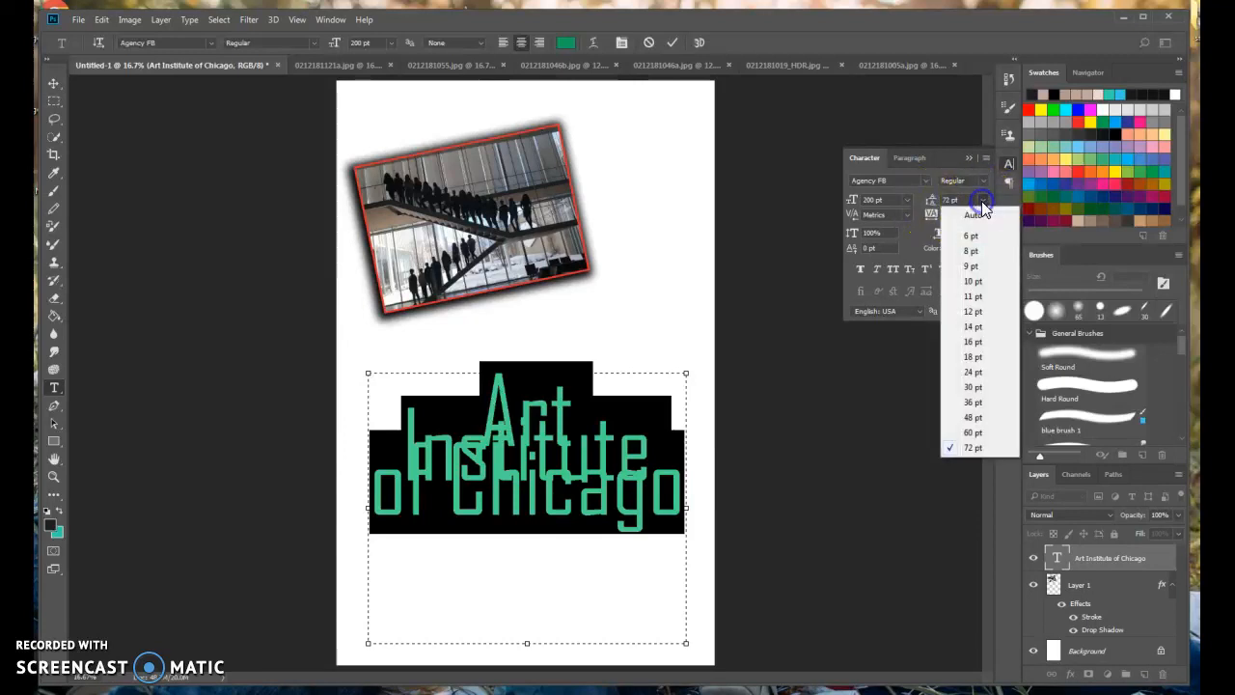
click(977, 216)
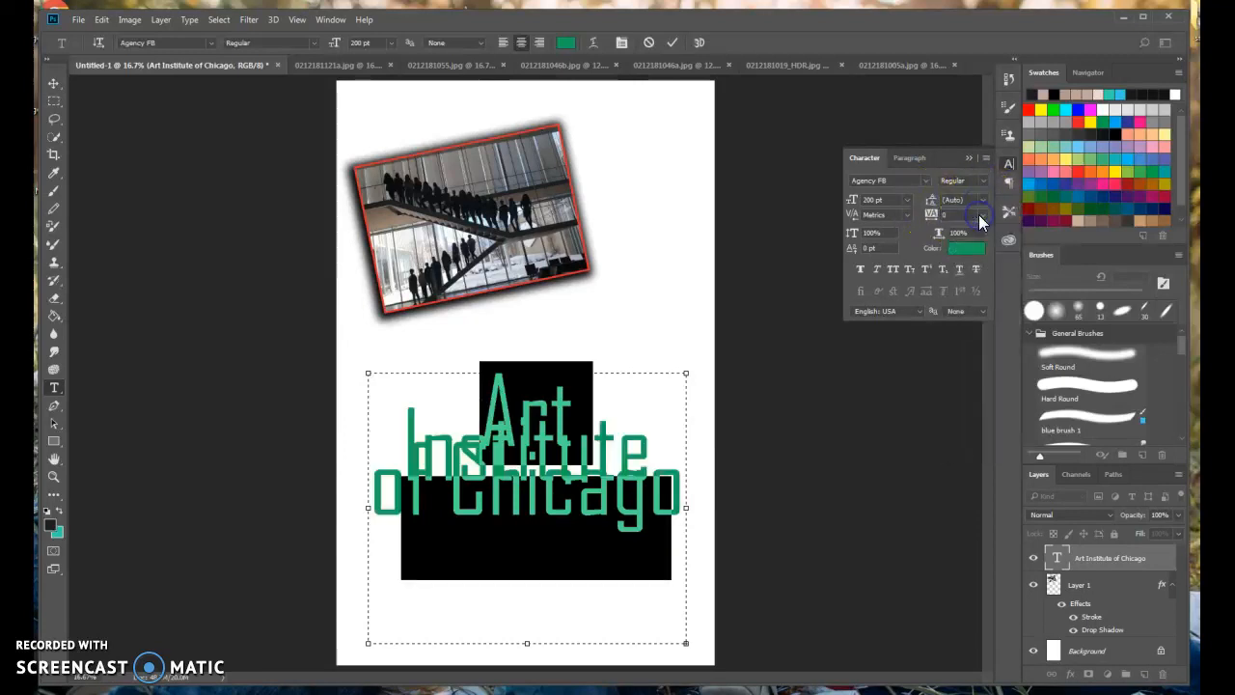
click(955, 200)
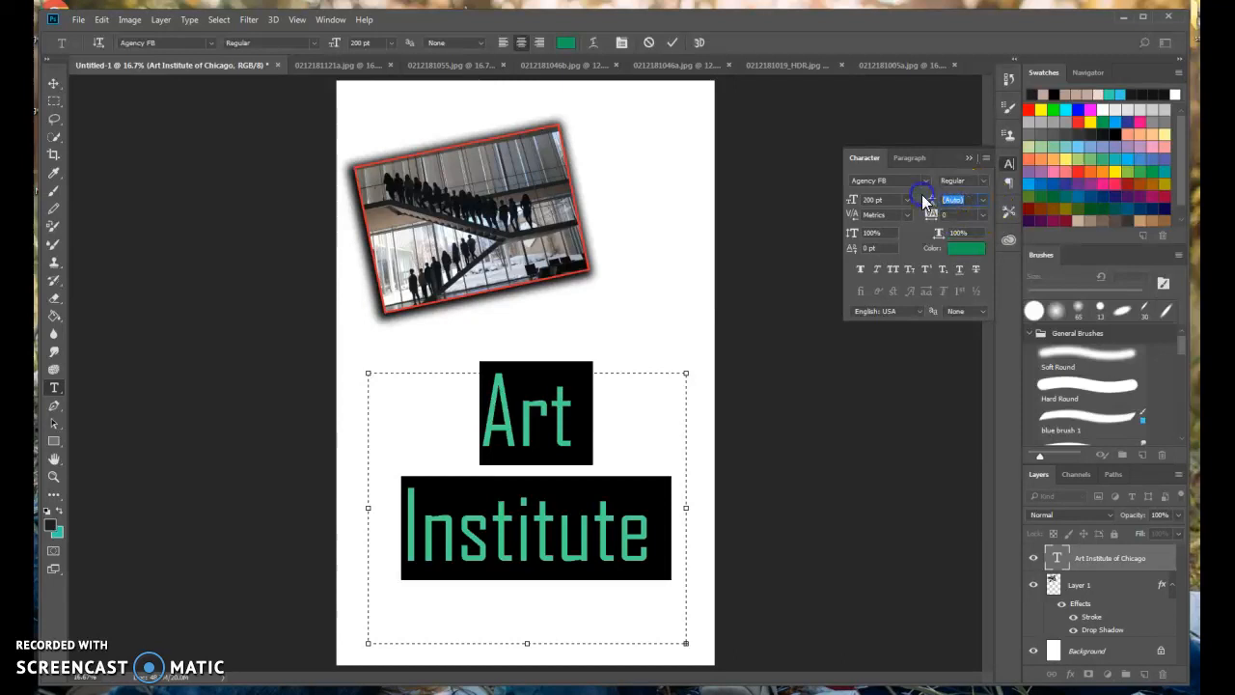
key(Return)
click(953, 200)
text(12)
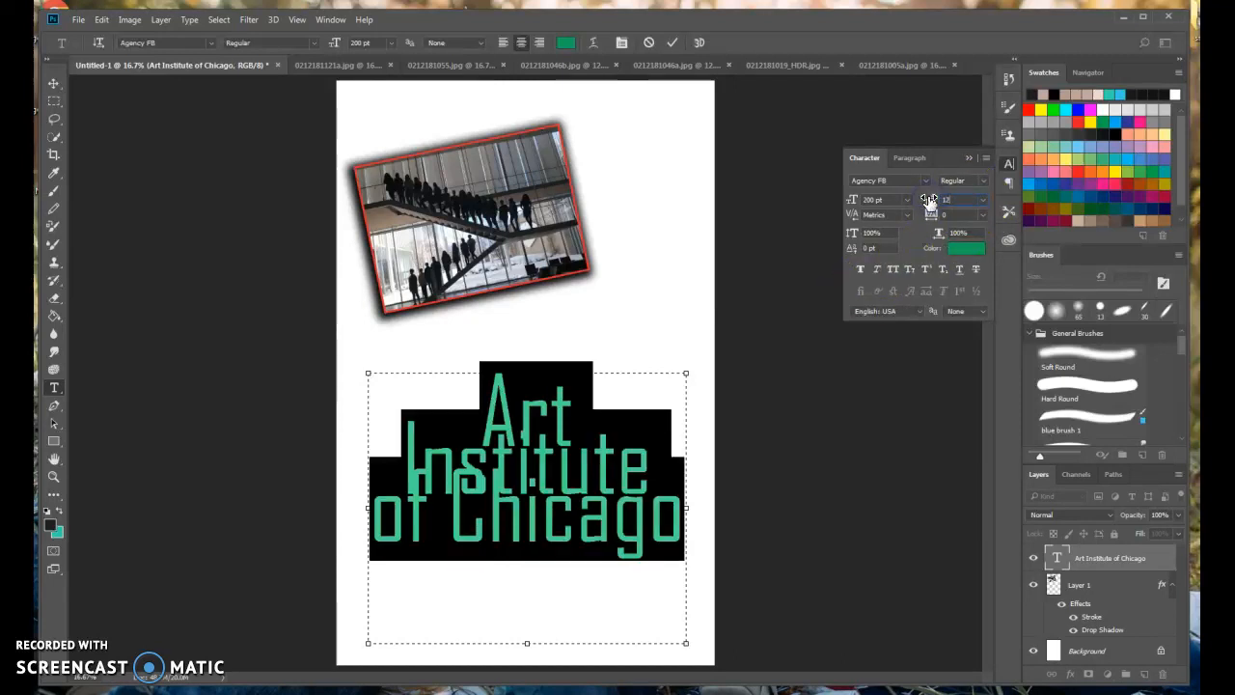
text(5)
key(Return)
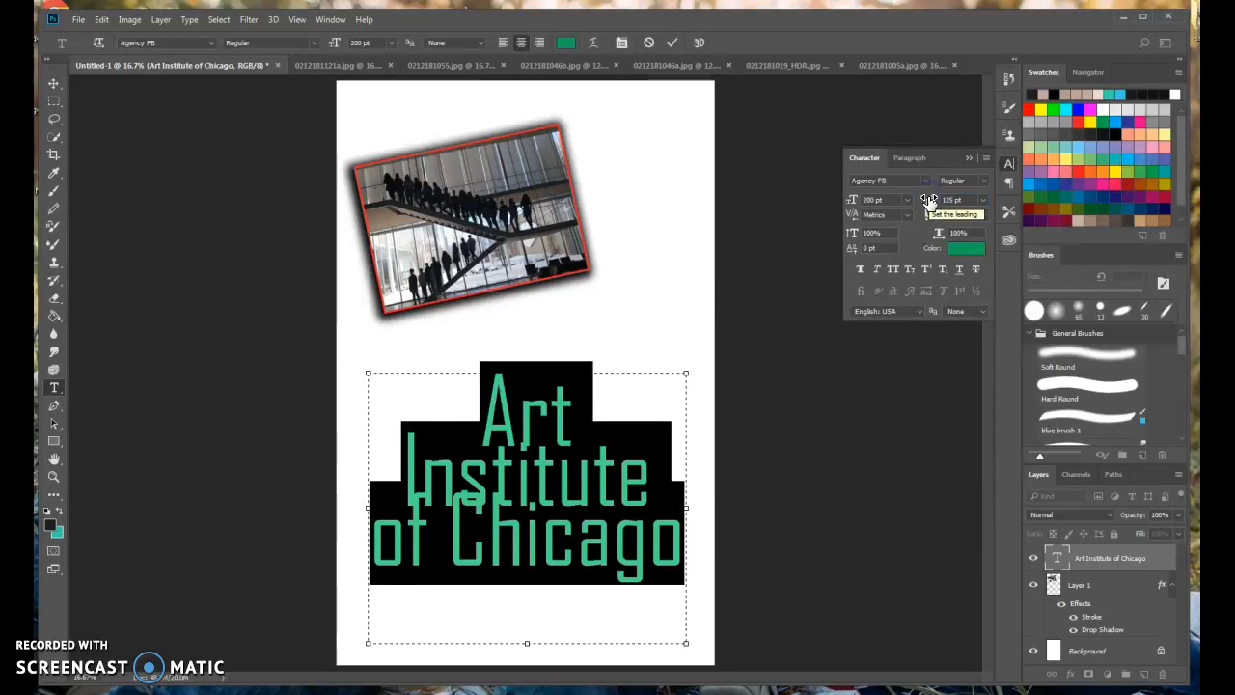
Step: Set the leading of the title text to 150 pt
click(952, 198)
click(924, 202)
text(150)
key(Return)
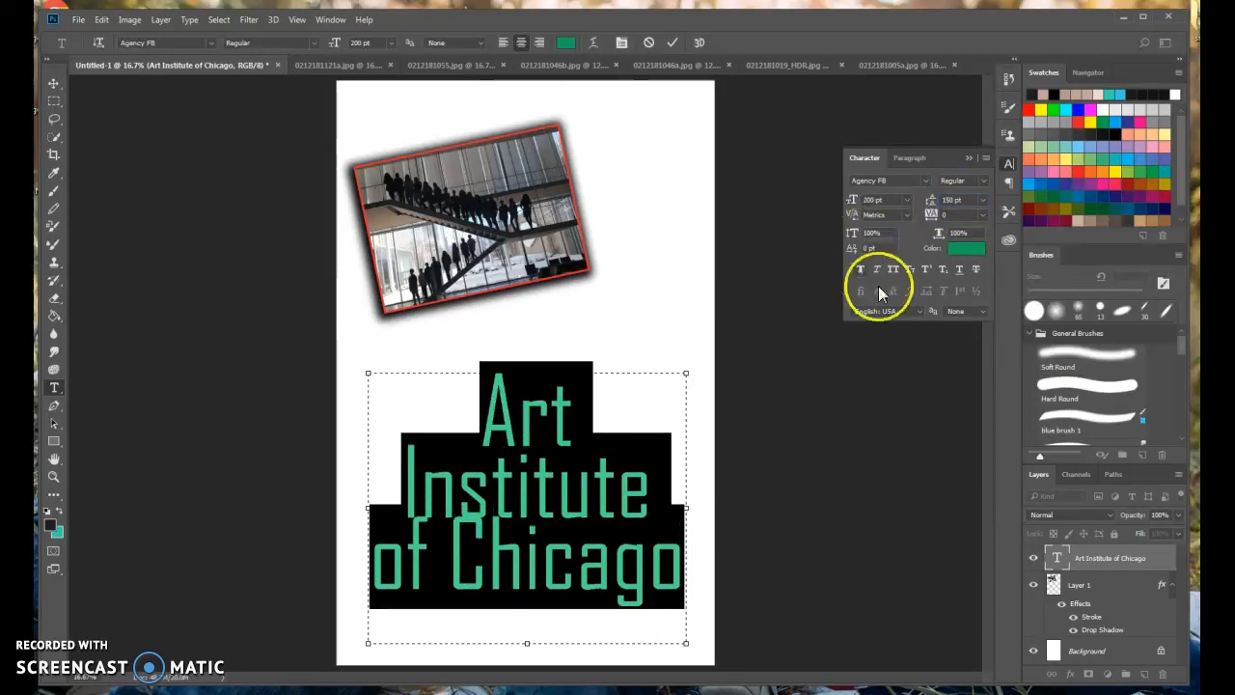
Step: Try a vertical scale of 50% on the title text, then set it to 150%
click(889, 232)
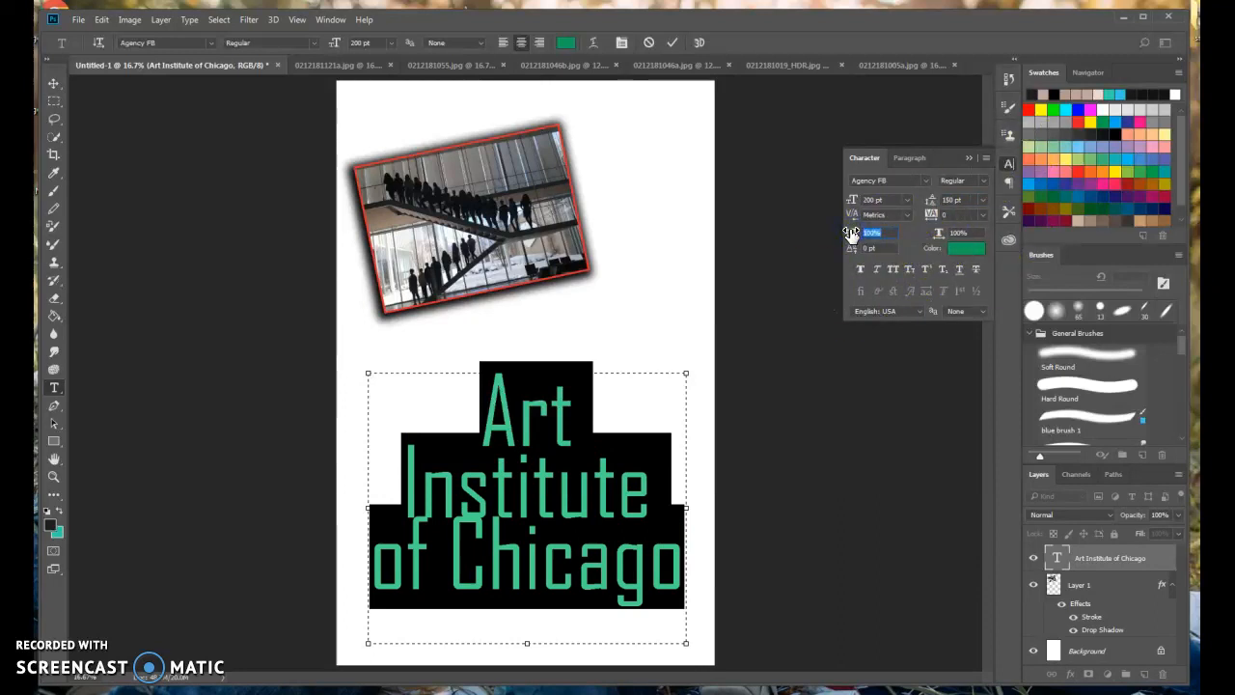
key(Return)
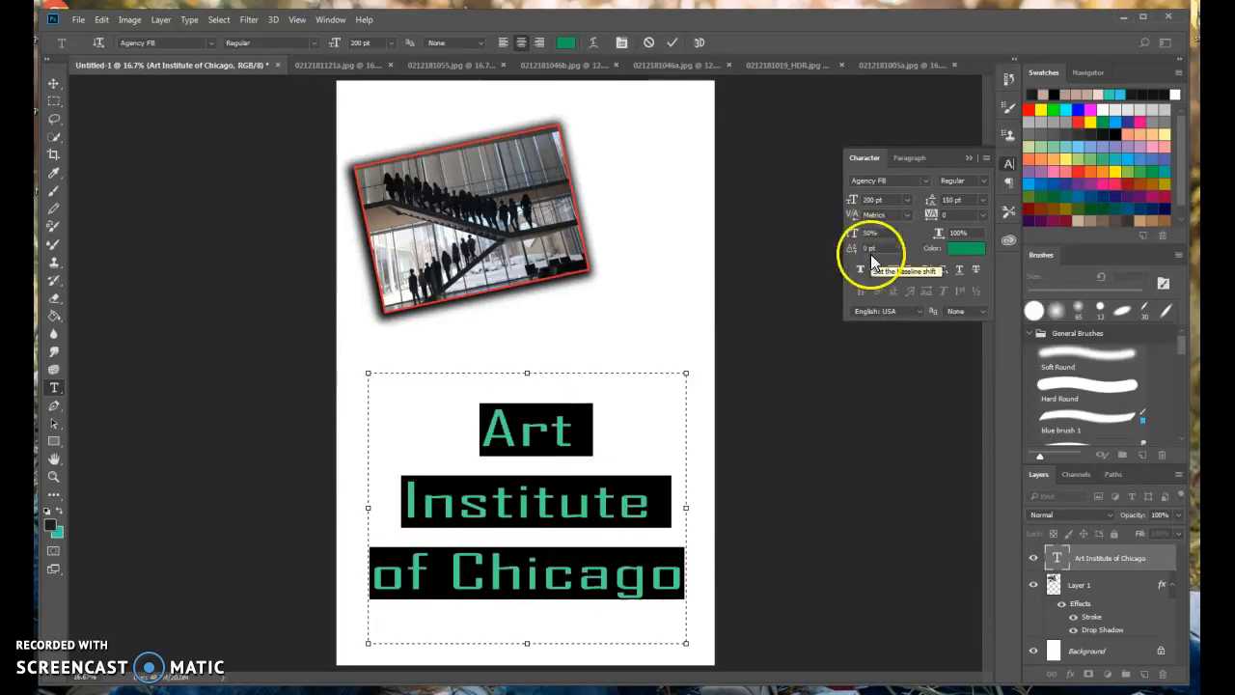
click(871, 232)
text(150)
key(Return)
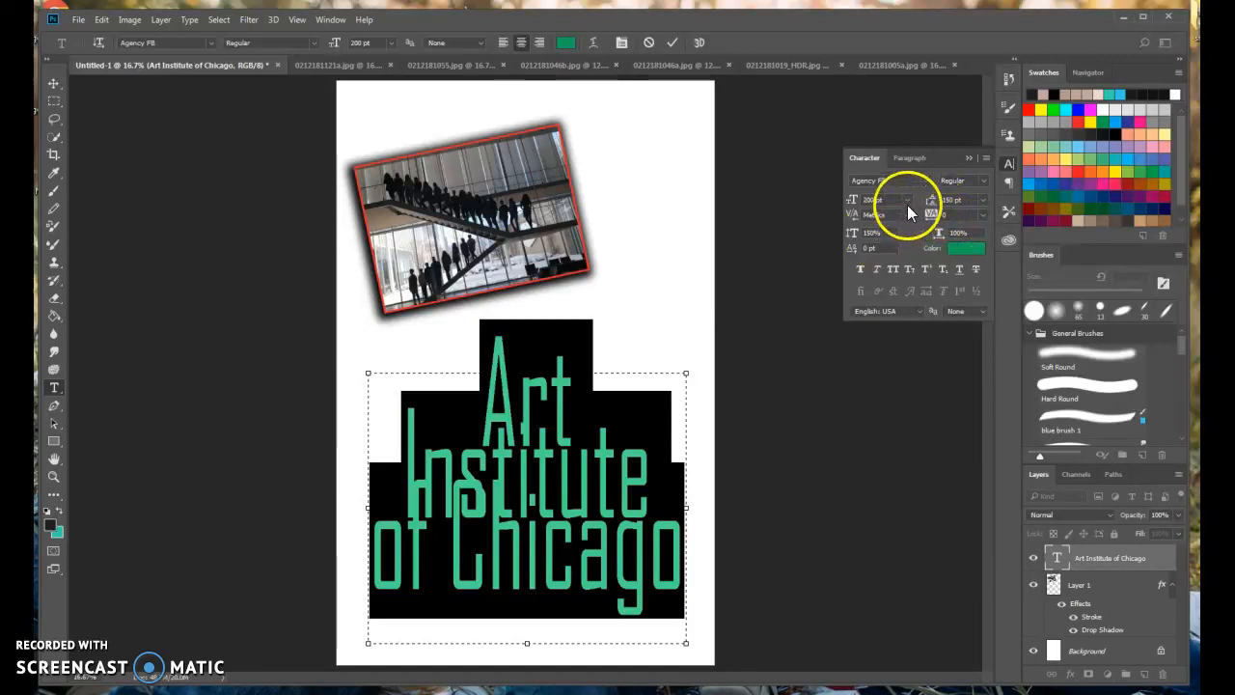
Step: Try a wider horizontal scale on the title text, then set it to 50%
click(970, 232)
drag(972, 231, 936, 224)
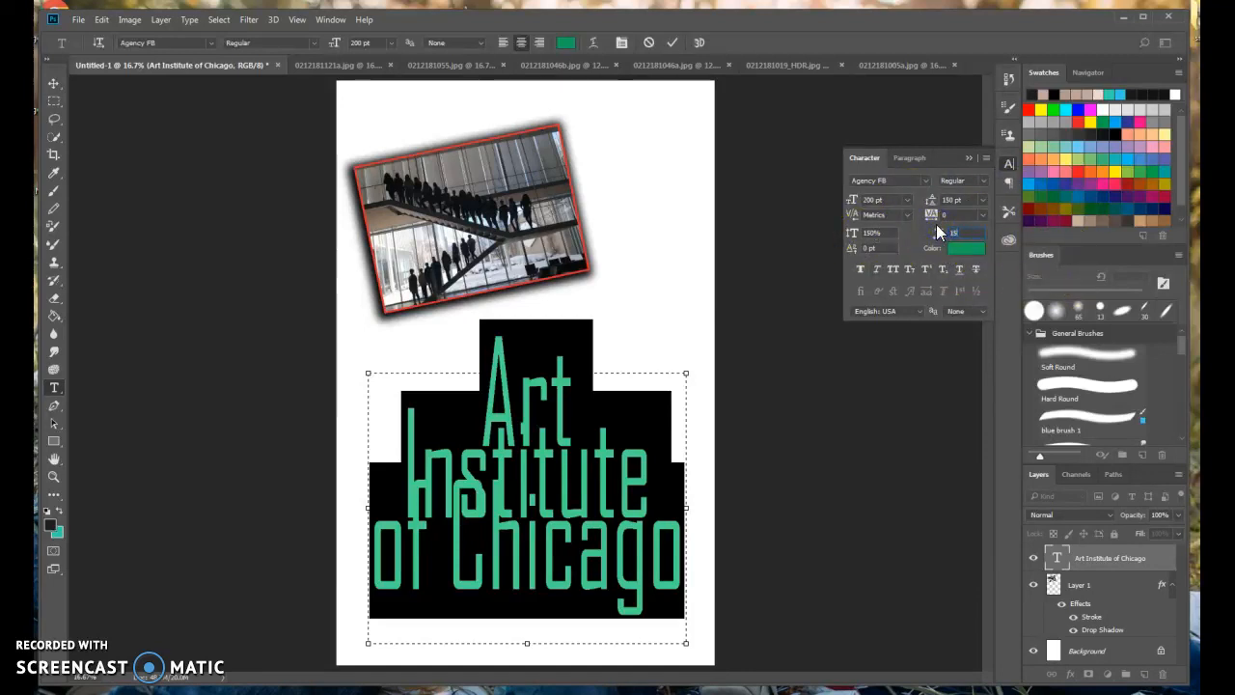
key(Return)
drag(979, 234, 894, 231)
text(50)
key(Return)
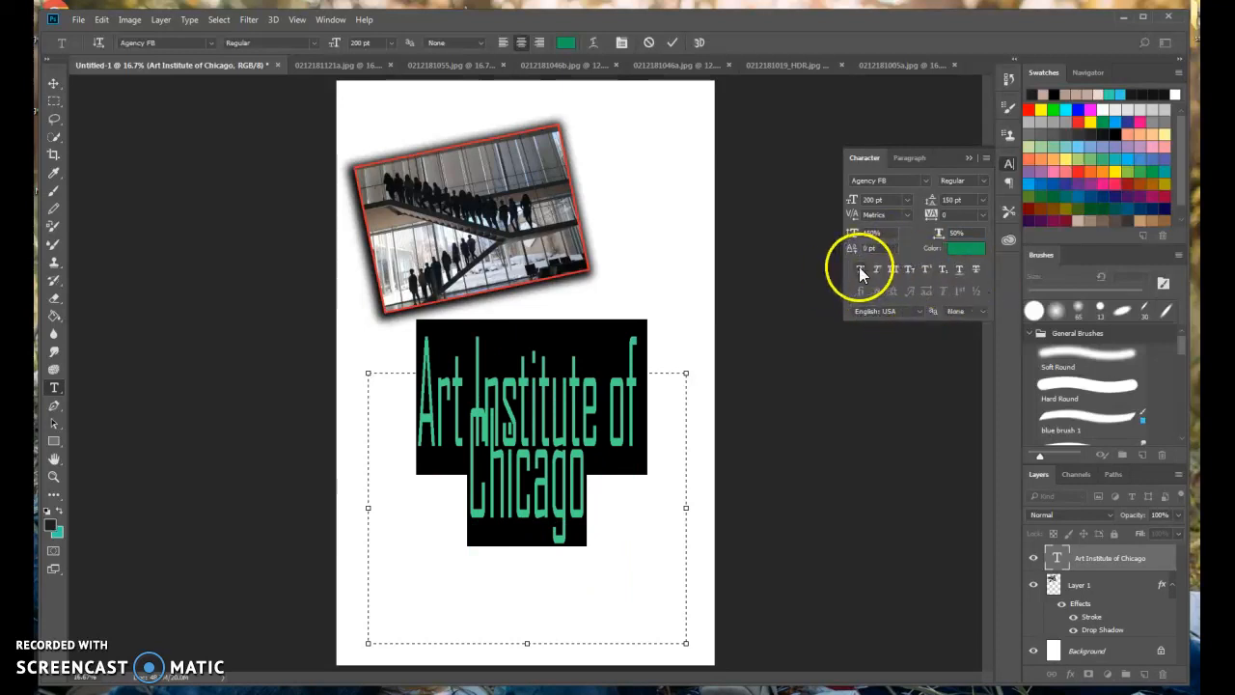
Step: Apply faux italic to the title, try all caps, and switch it to small caps
click(875, 271)
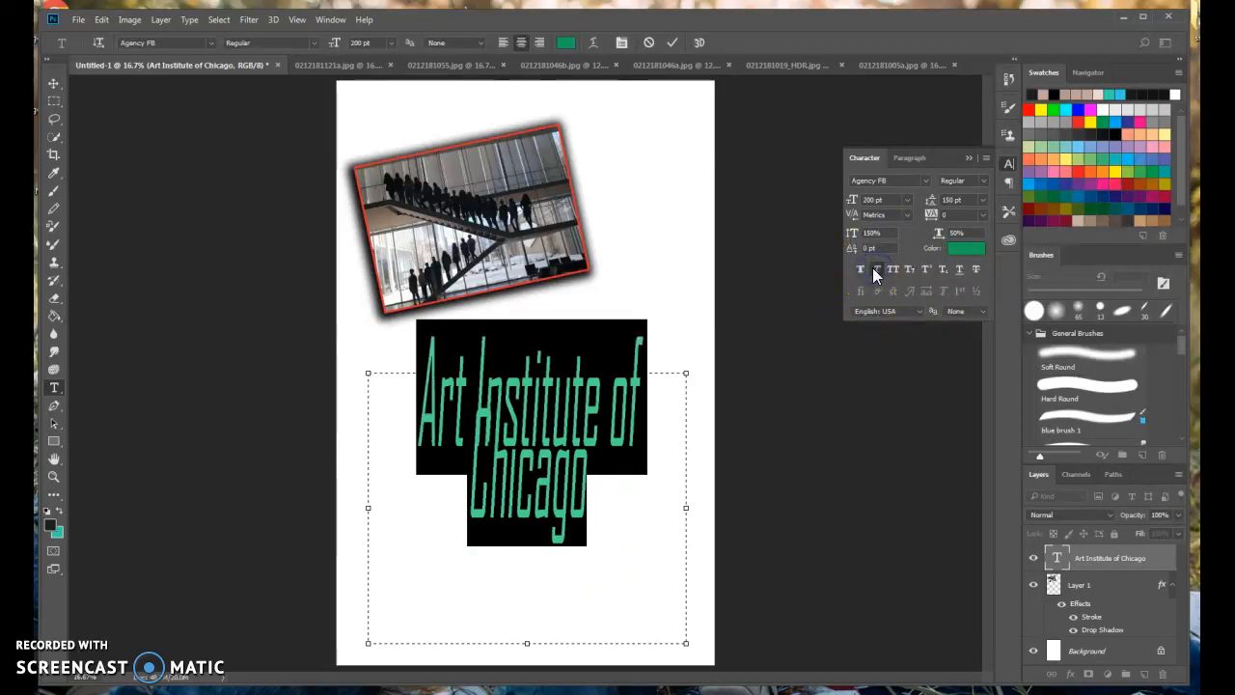
click(893, 269)
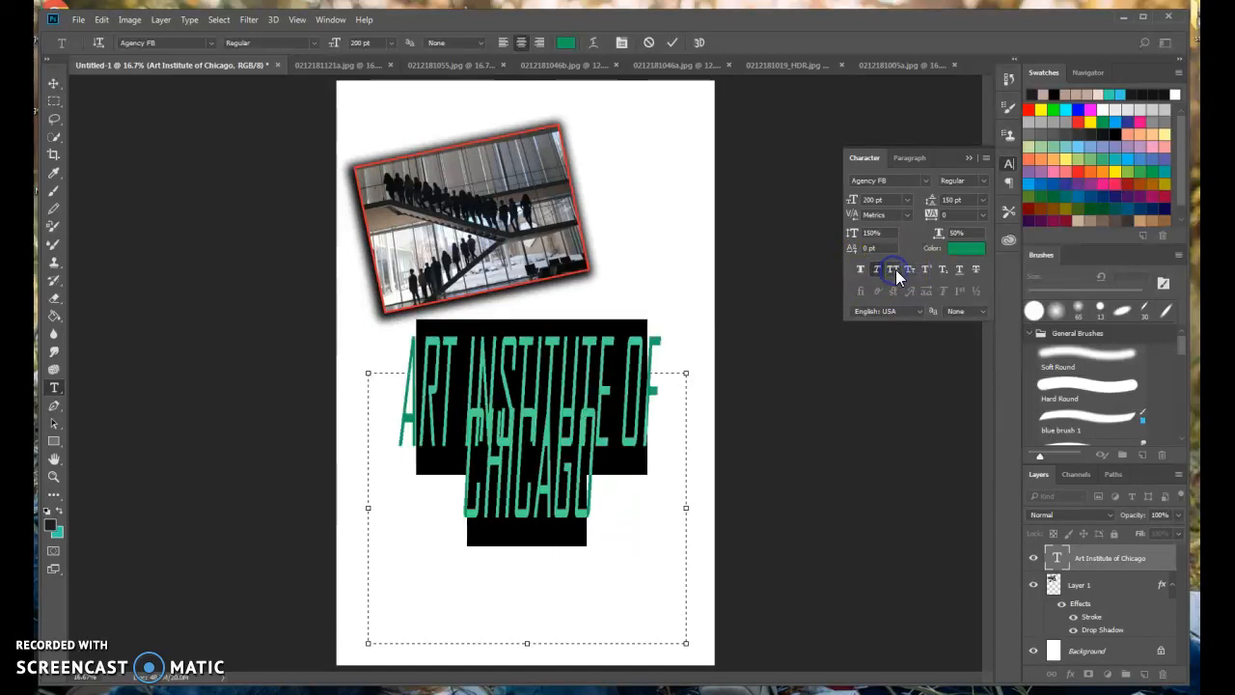
click(907, 271)
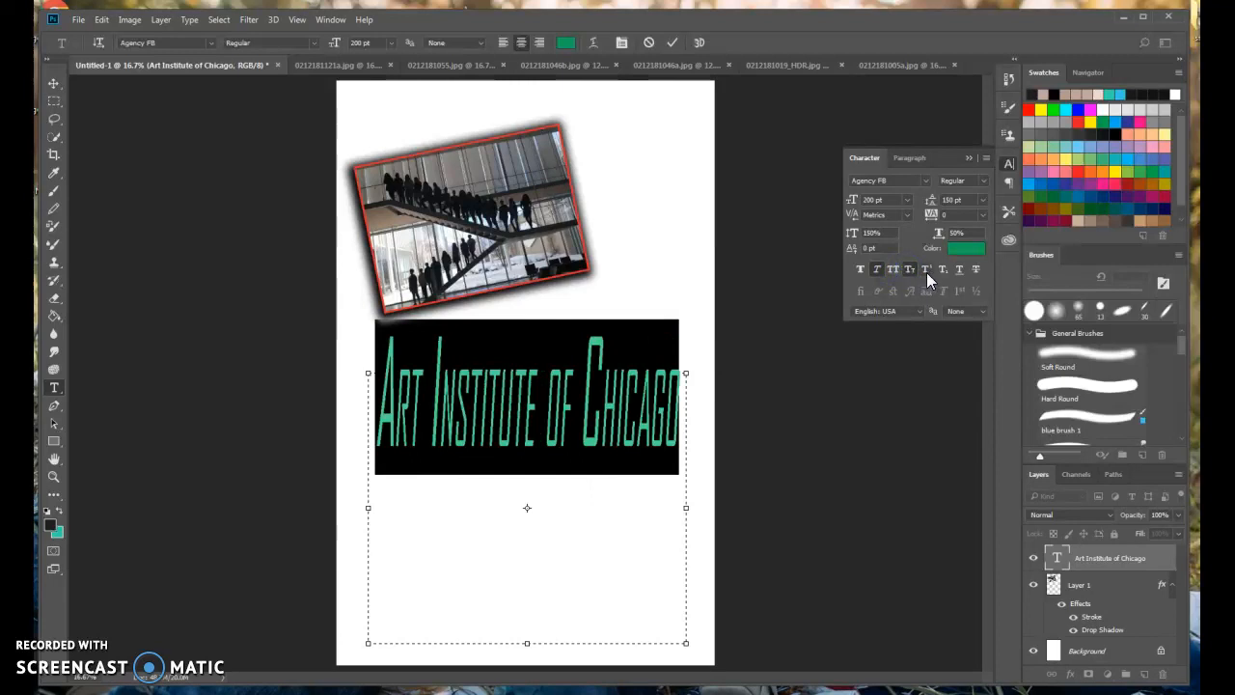
Step: Try underline and strikethrough on the title text and remove both
click(960, 270)
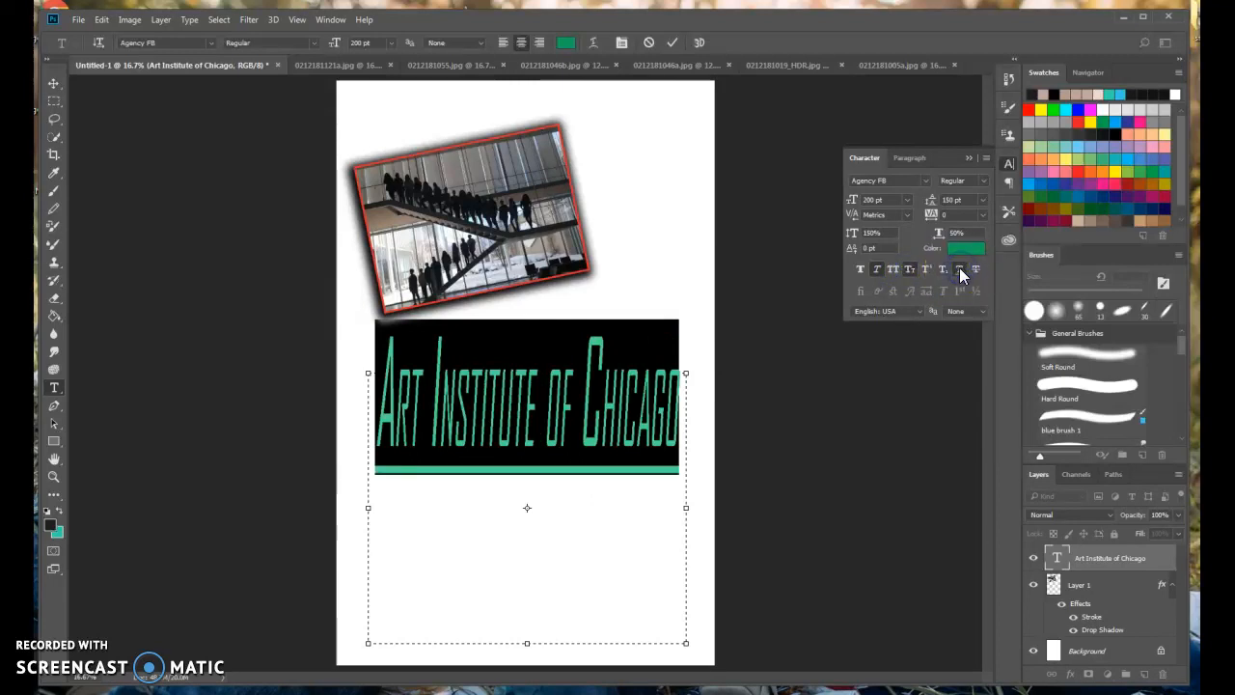
click(975, 270)
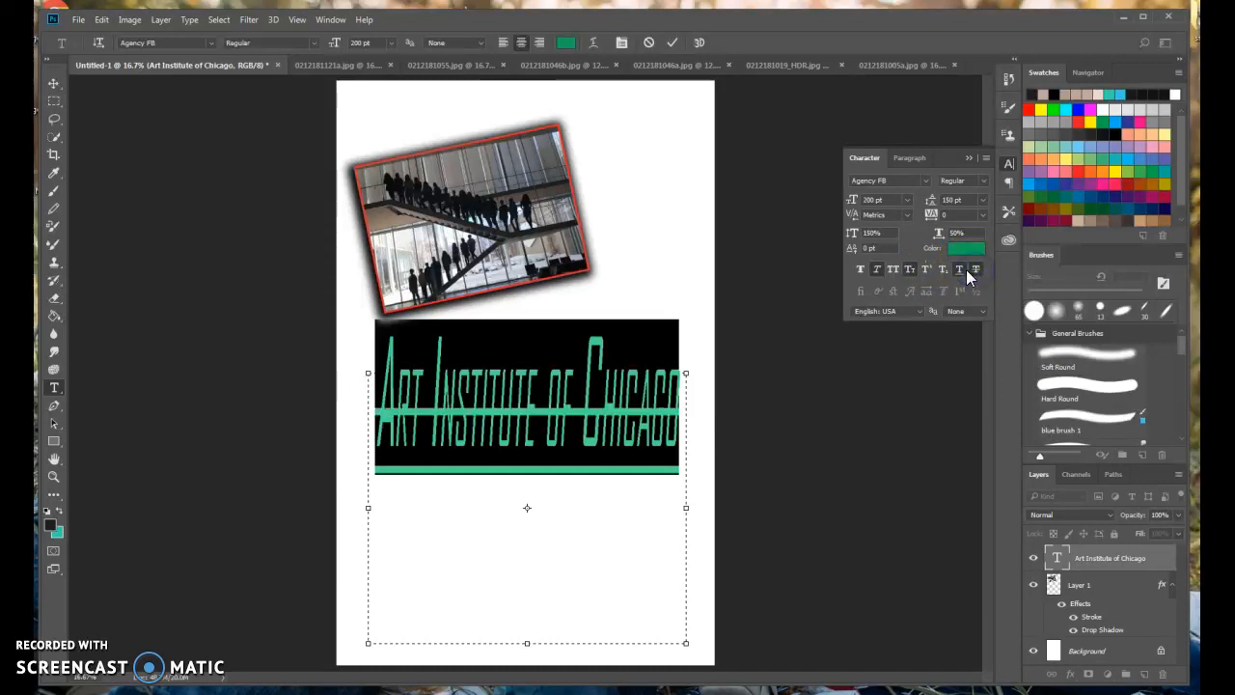
click(963, 271)
click(973, 271)
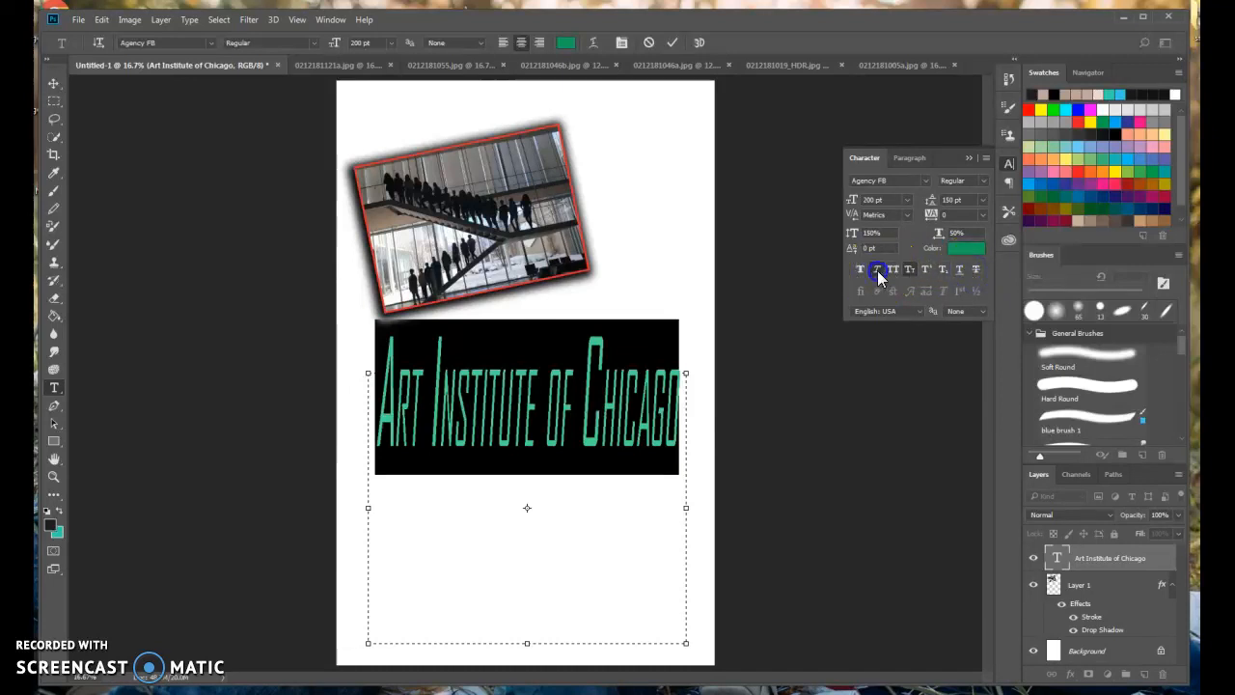
Step: Remove the faux italic from the title, try faux bold, and leave the text in small caps only
click(877, 270)
click(861, 267)
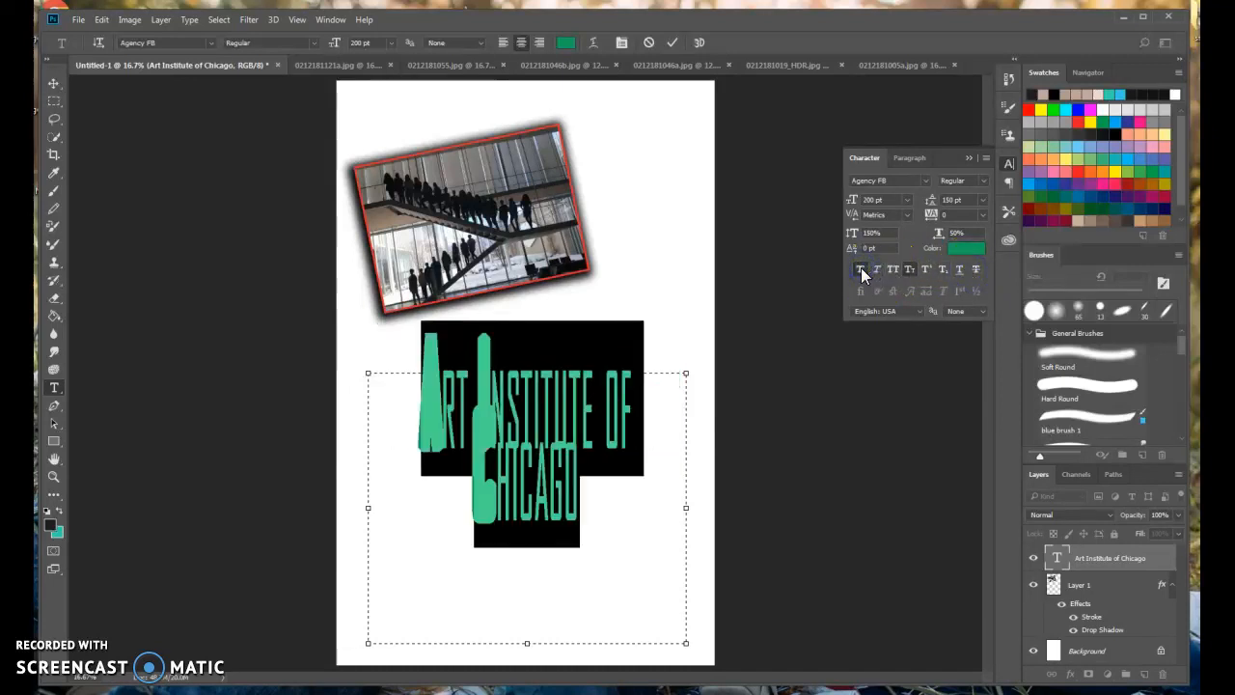
click(860, 267)
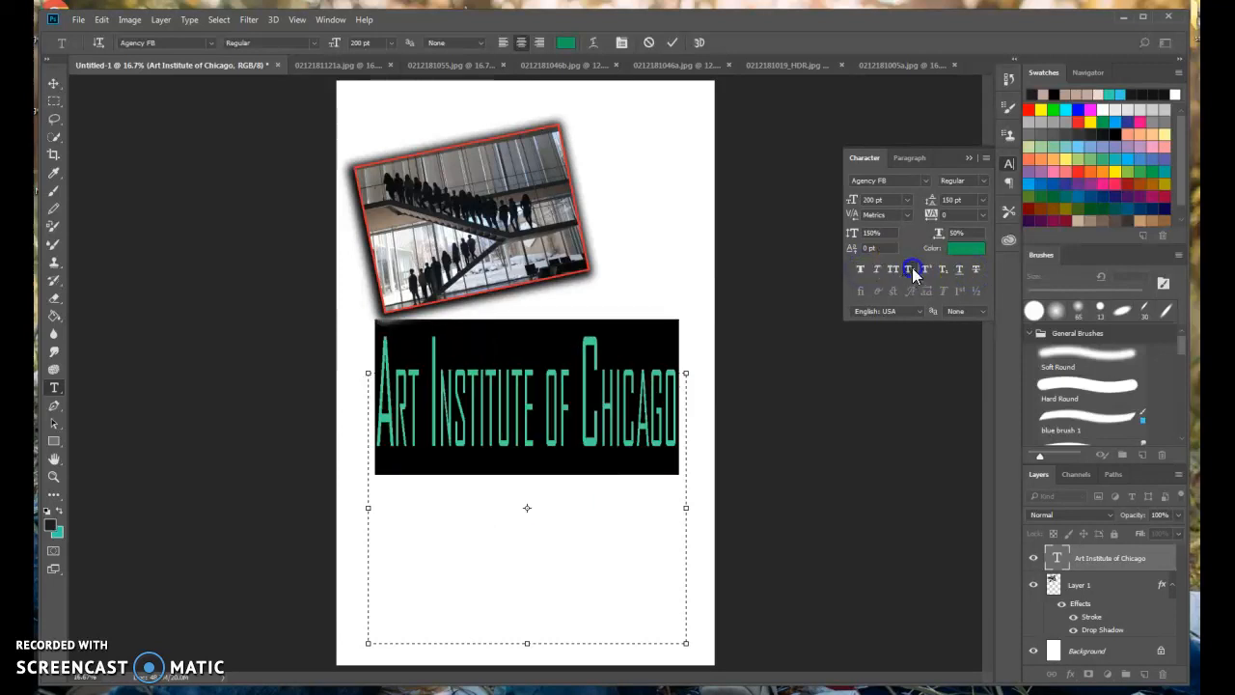
click(912, 271)
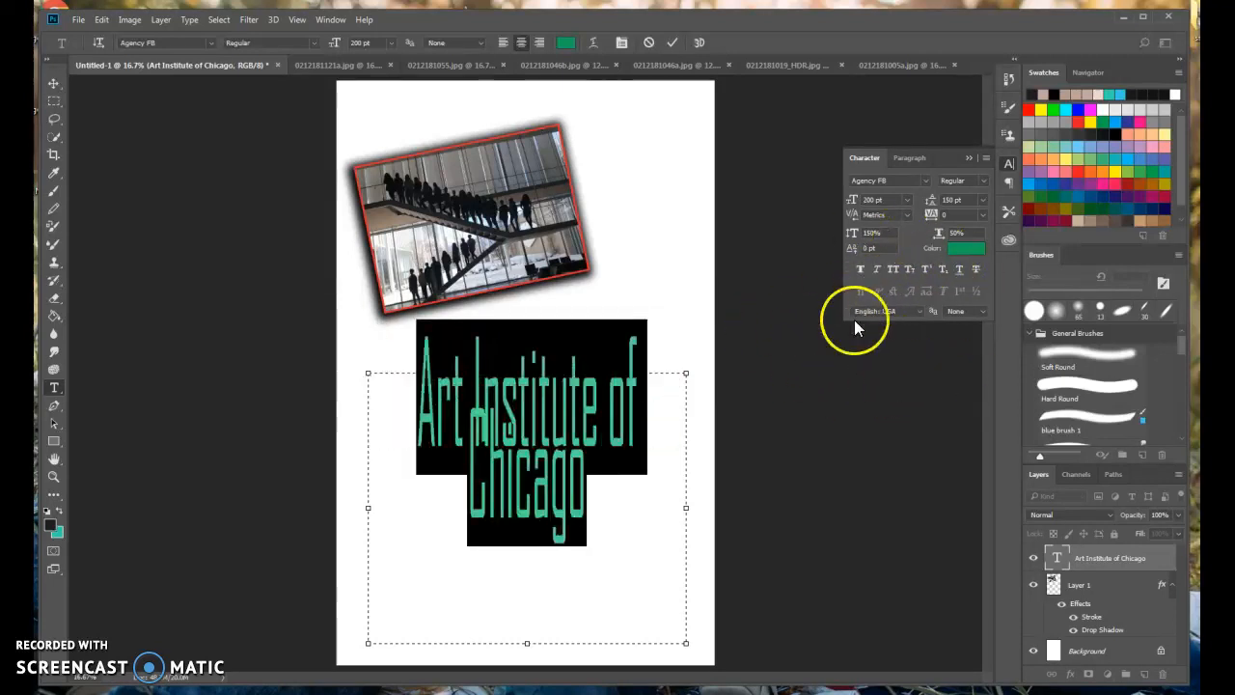
click(911, 270)
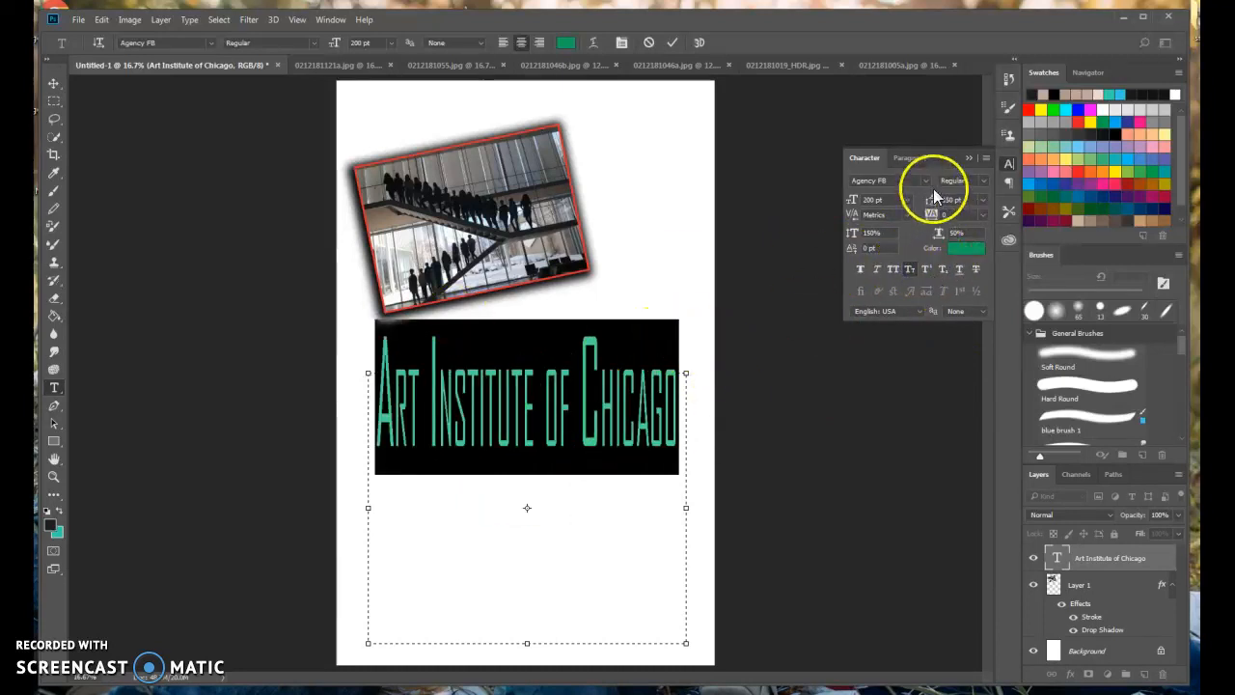
Step: Browse the fonts for the title, set it to Charlemagne Std Bold, and commit the text
click(926, 182)
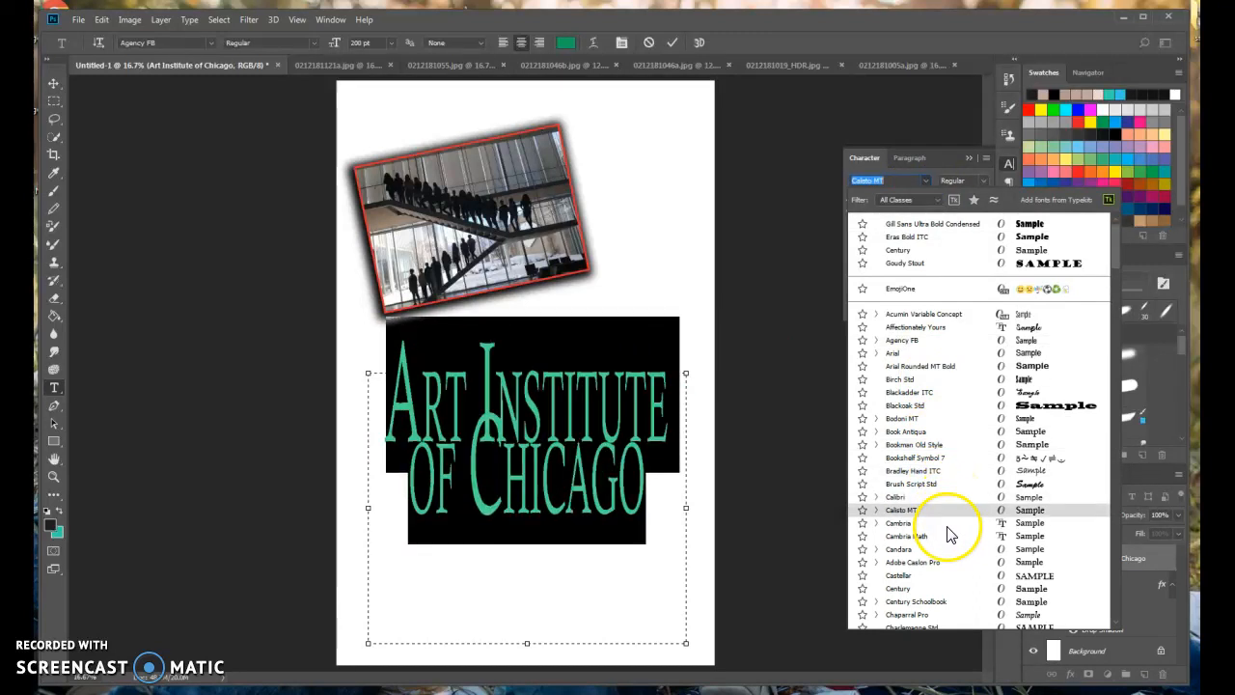
scroll(947, 535, down, 1)
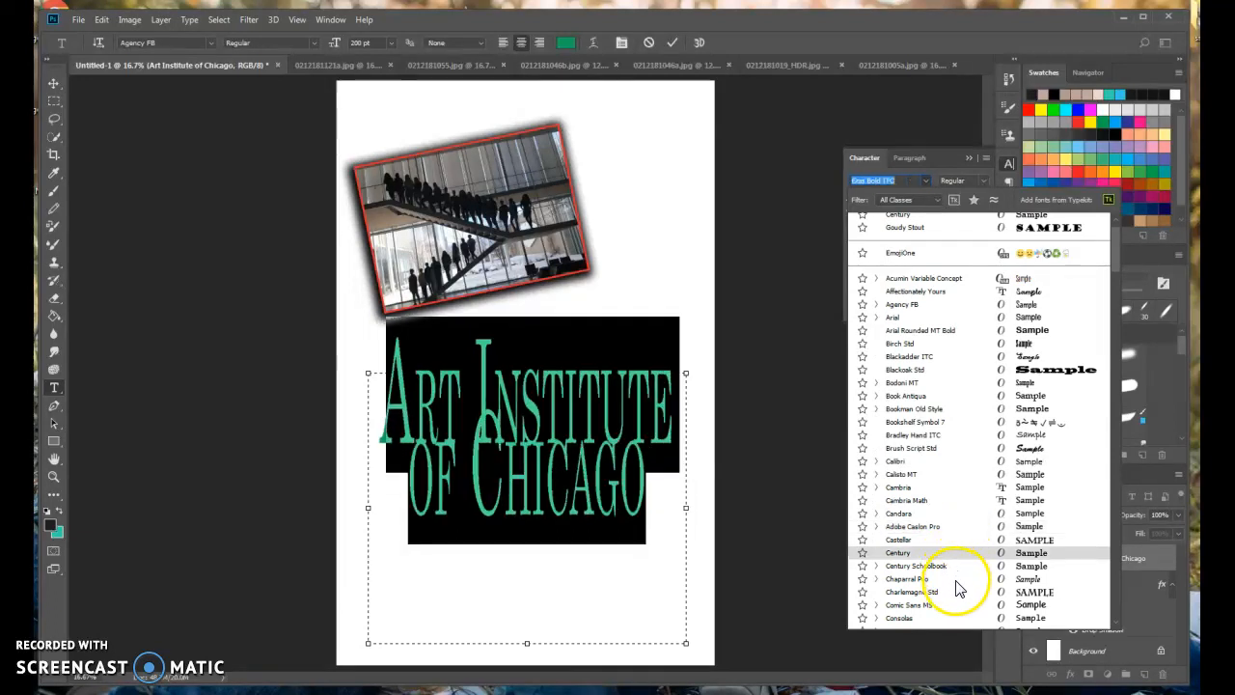
key(Up)
key(Up)
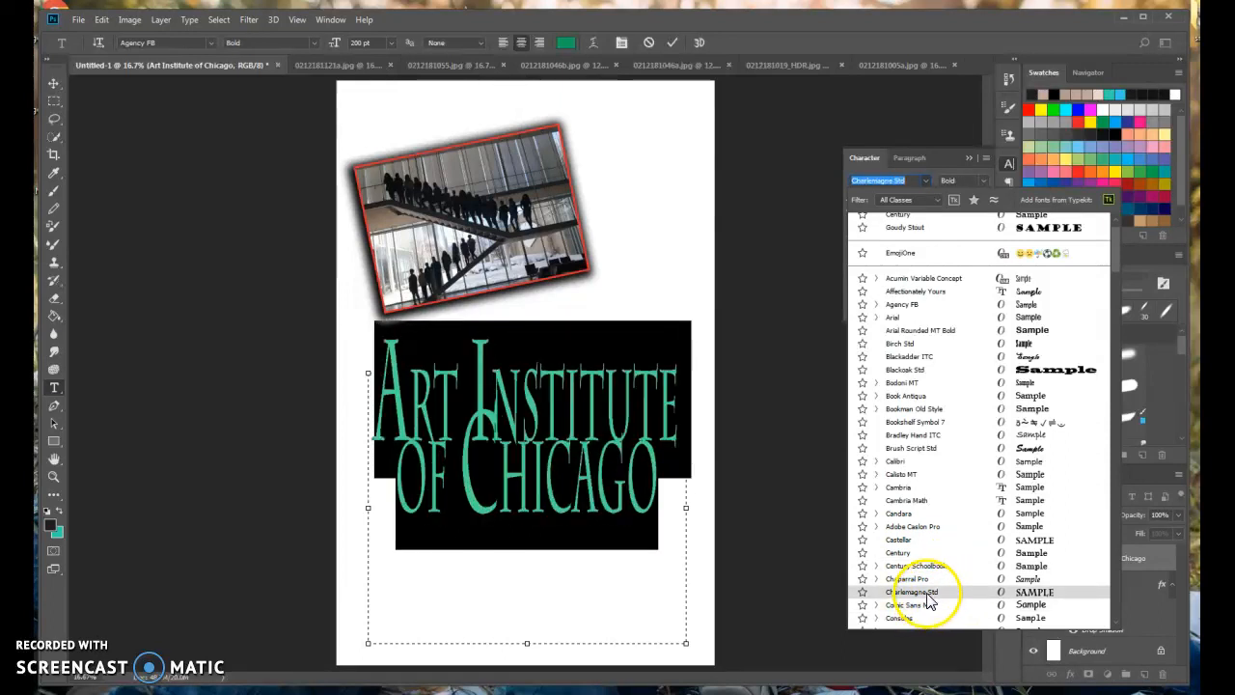
click(926, 593)
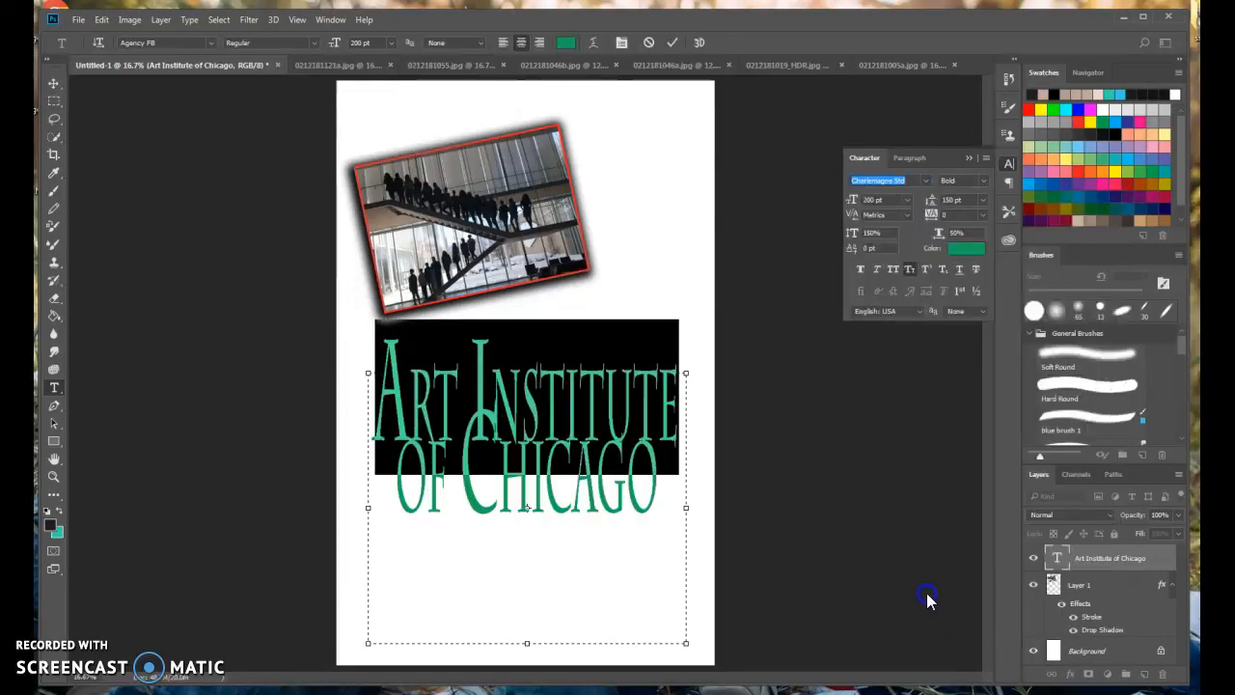
click(799, 408)
Step: Open the layer style settings of the "Art Institute of Chicago" text layer
double_click(1148, 559)
click(1158, 558)
double_click(1158, 558)
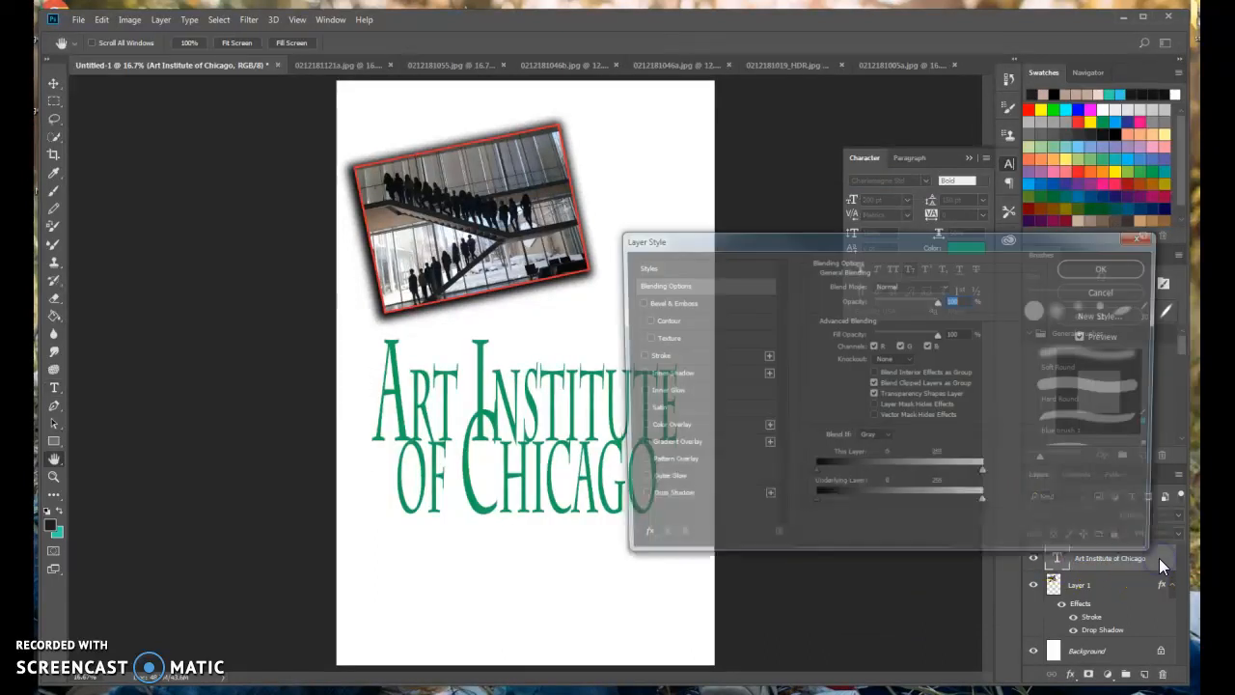
Step: Try a drop shadow and a color overlay on the title, switching each one off again
click(636, 500)
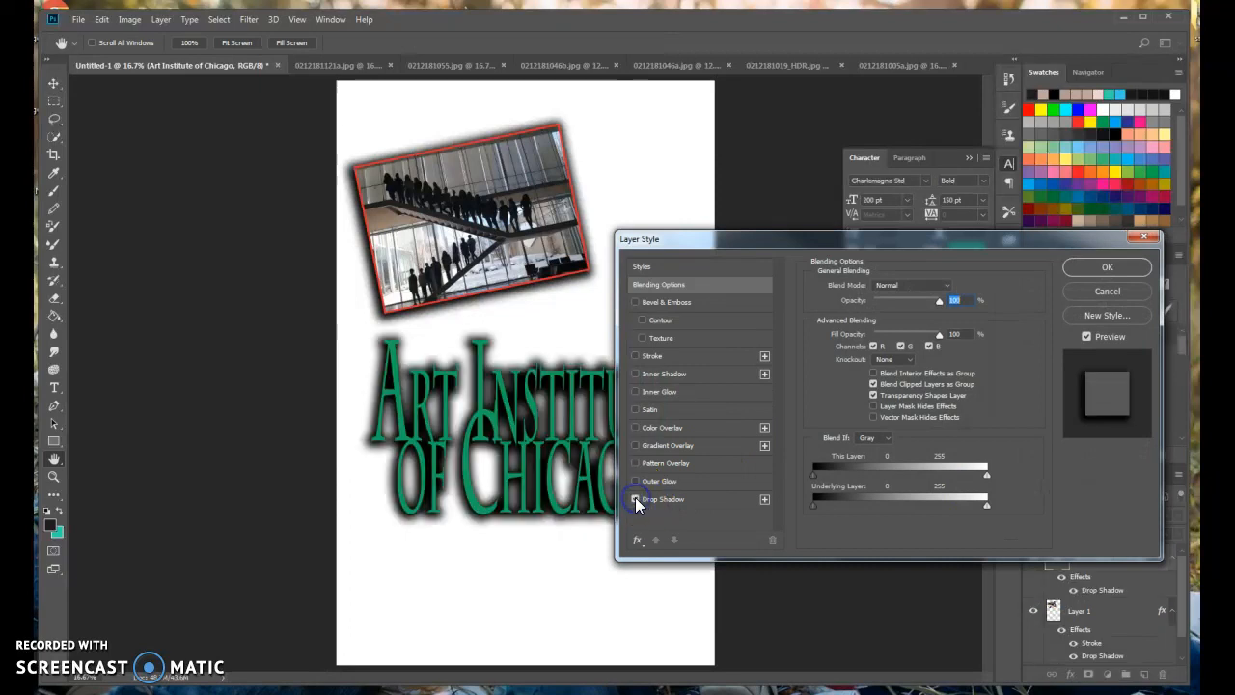
click(636, 500)
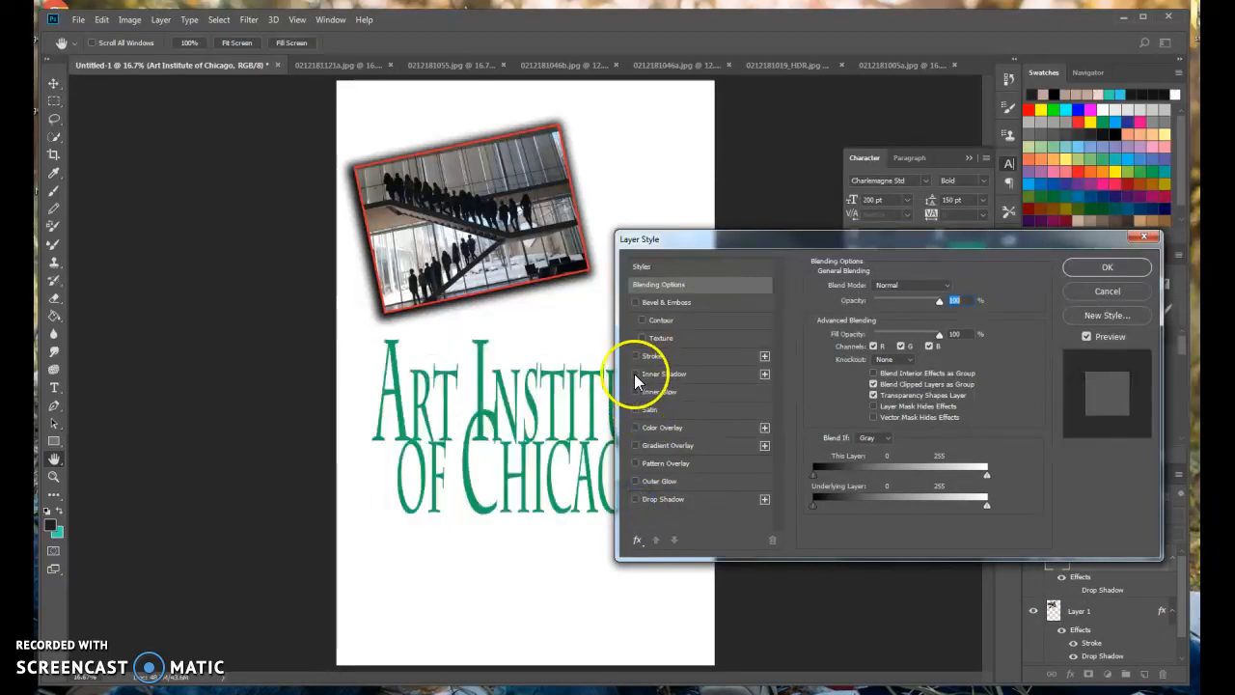
click(636, 427)
click(636, 428)
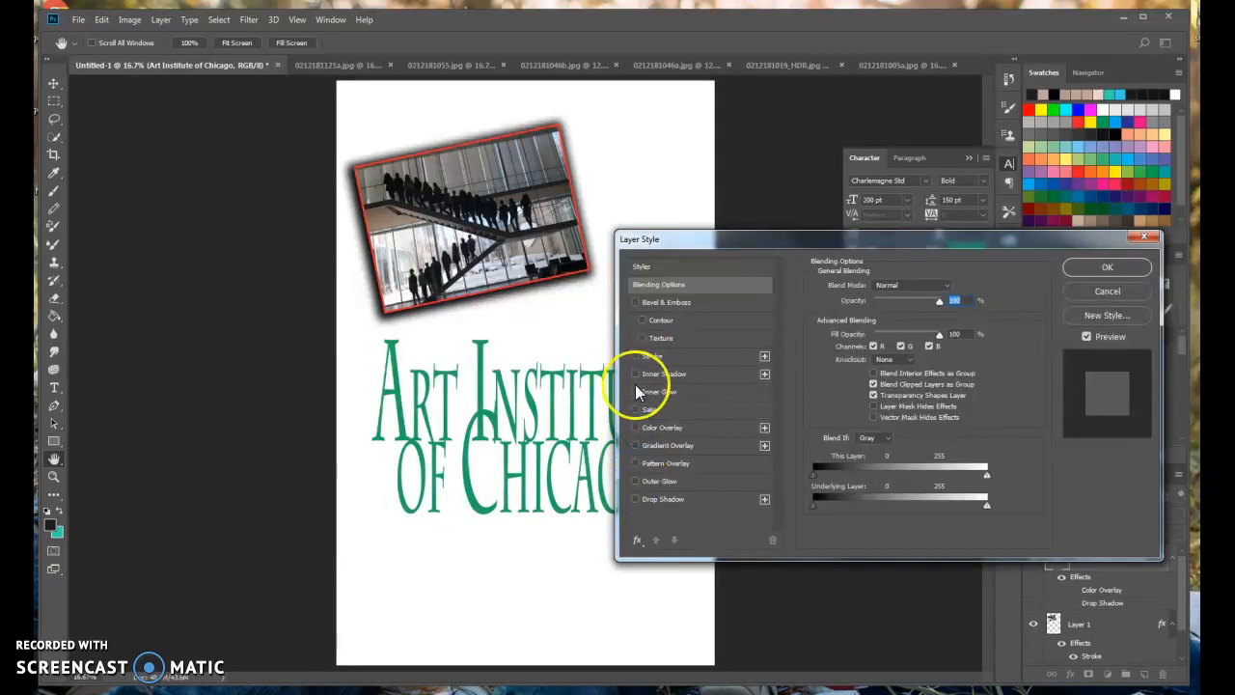
Step: Add an outer glow to the title and give it a bright red color
click(662, 481)
click(844, 333)
click(579, 185)
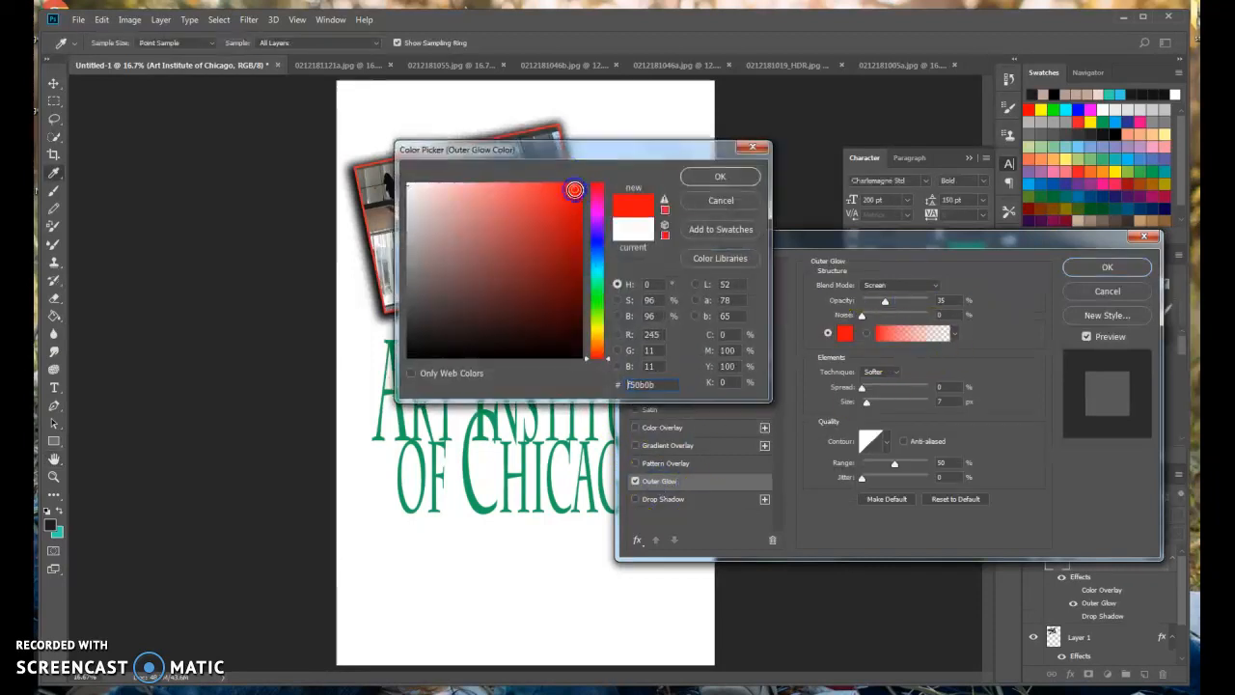
click(709, 171)
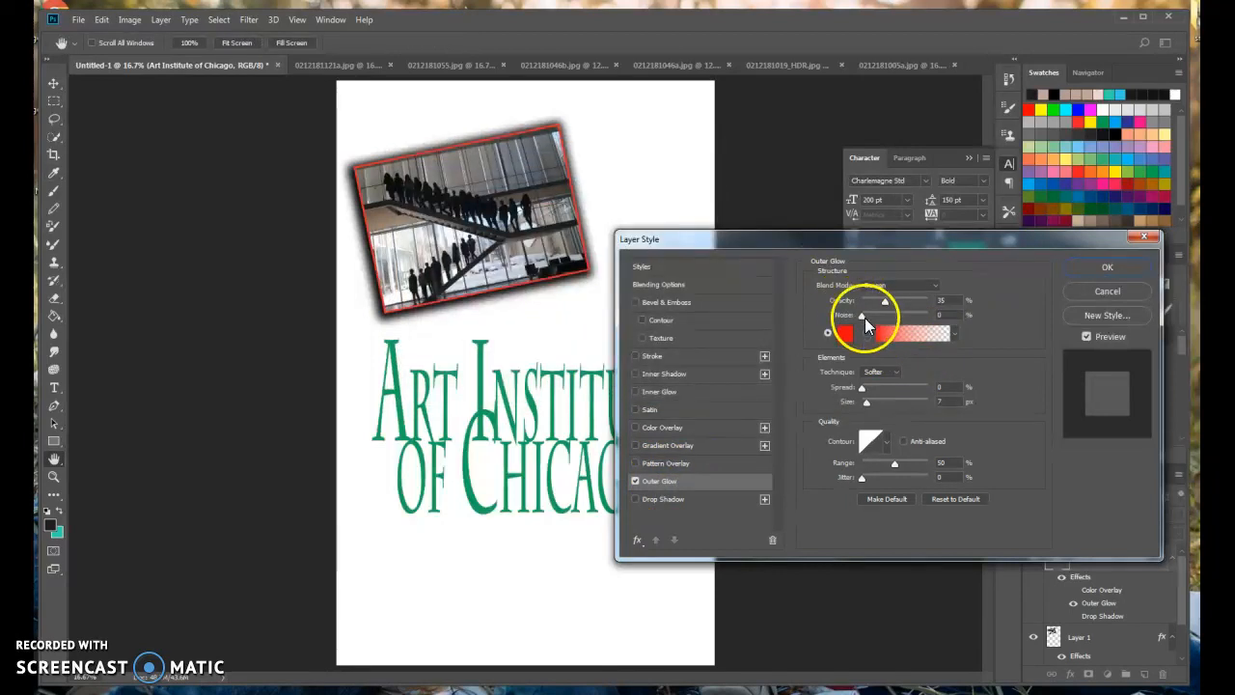
Step: Set the outer glow's blend mode to Normal, its noise to 2% and its spread to about 24%
click(880, 285)
click(877, 296)
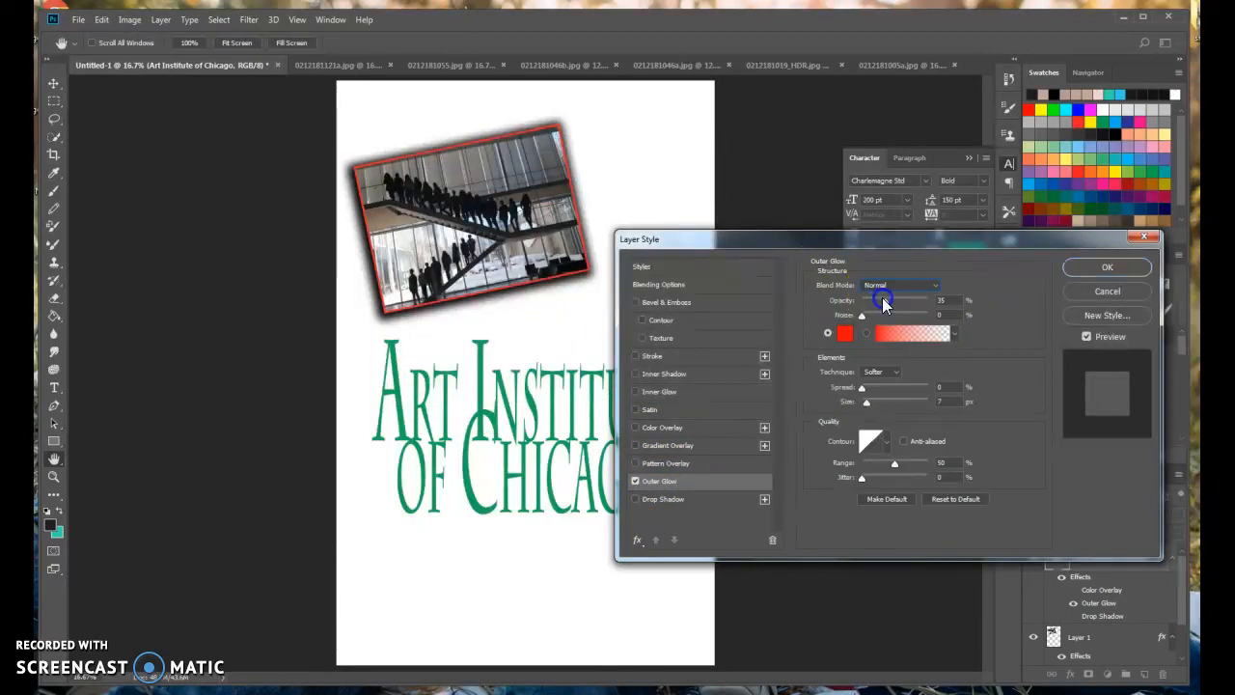
click(862, 314)
mouse_move(862, 389)
mouse_down()
mouse_move(888, 394)
mouse_move(878, 392)
mouse_up()
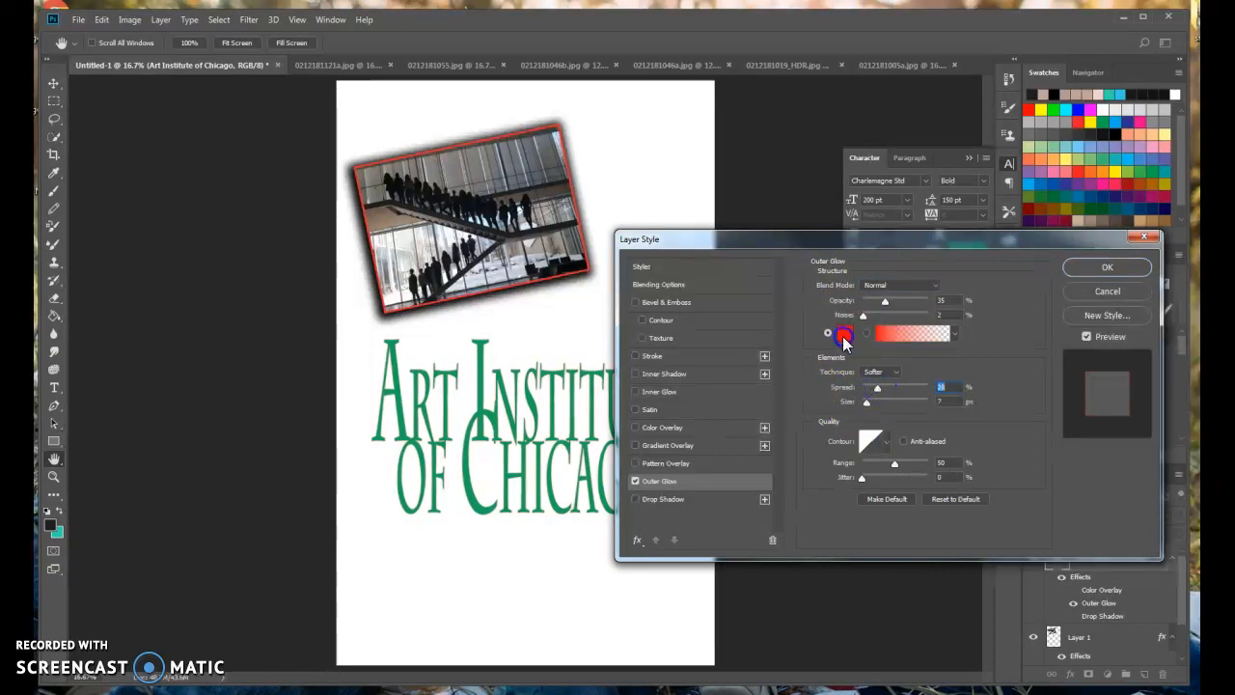
Step: Change the outer glow's color to black (000000)
click(844, 334)
drag(537, 269, 508, 329)
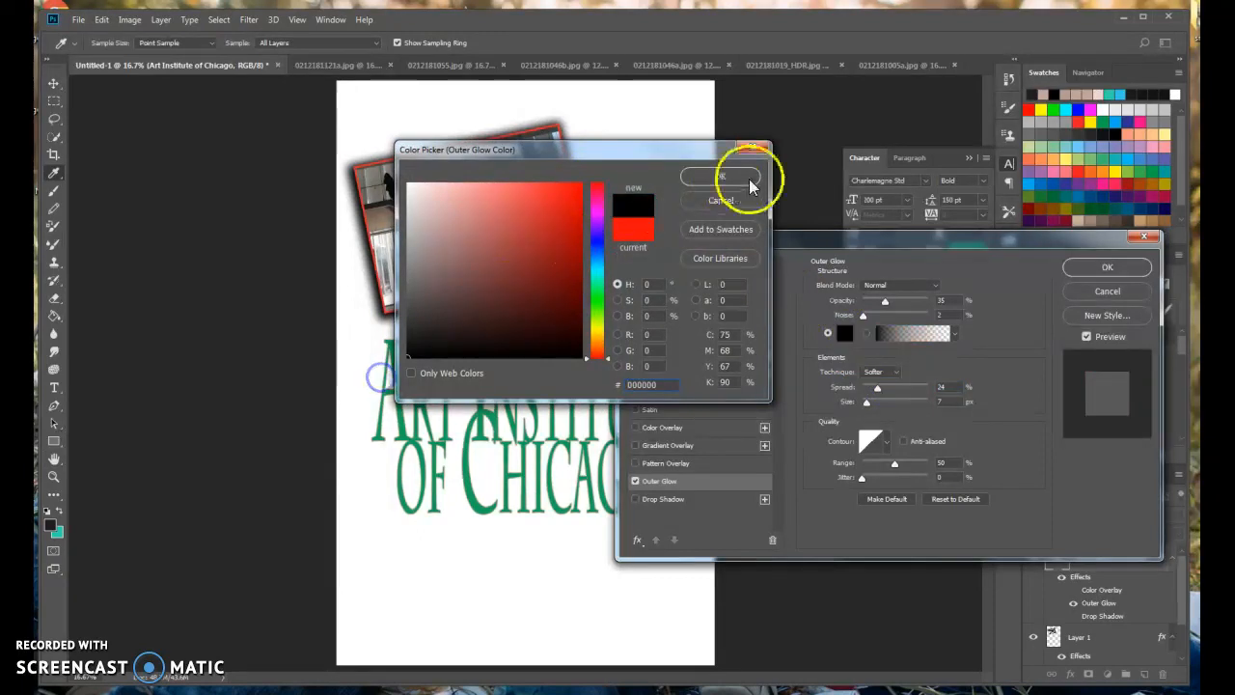
click(748, 179)
Step: Set the outer glow's size to 27 px and spread to about 30%, raise its opacity to the maximum, and apply the style
drag(866, 401, 882, 393)
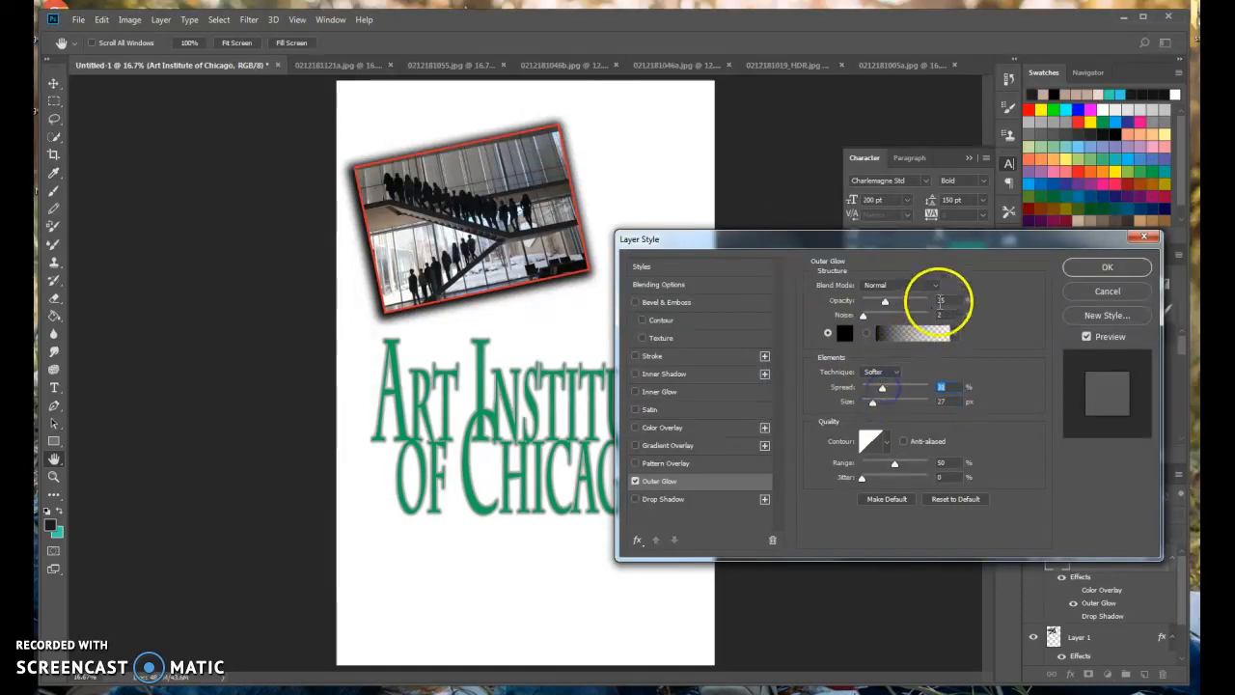
drag(883, 302, 928, 301)
click(1085, 273)
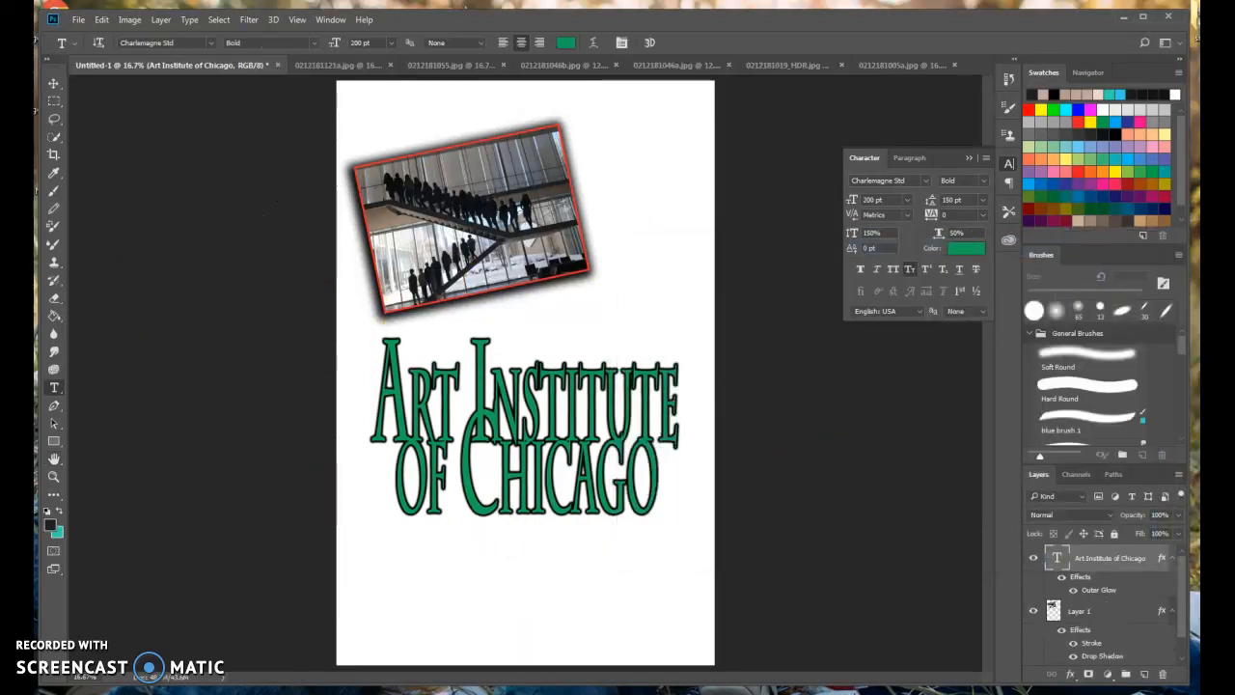
click(54, 100)
drag(370, 543, 670, 586)
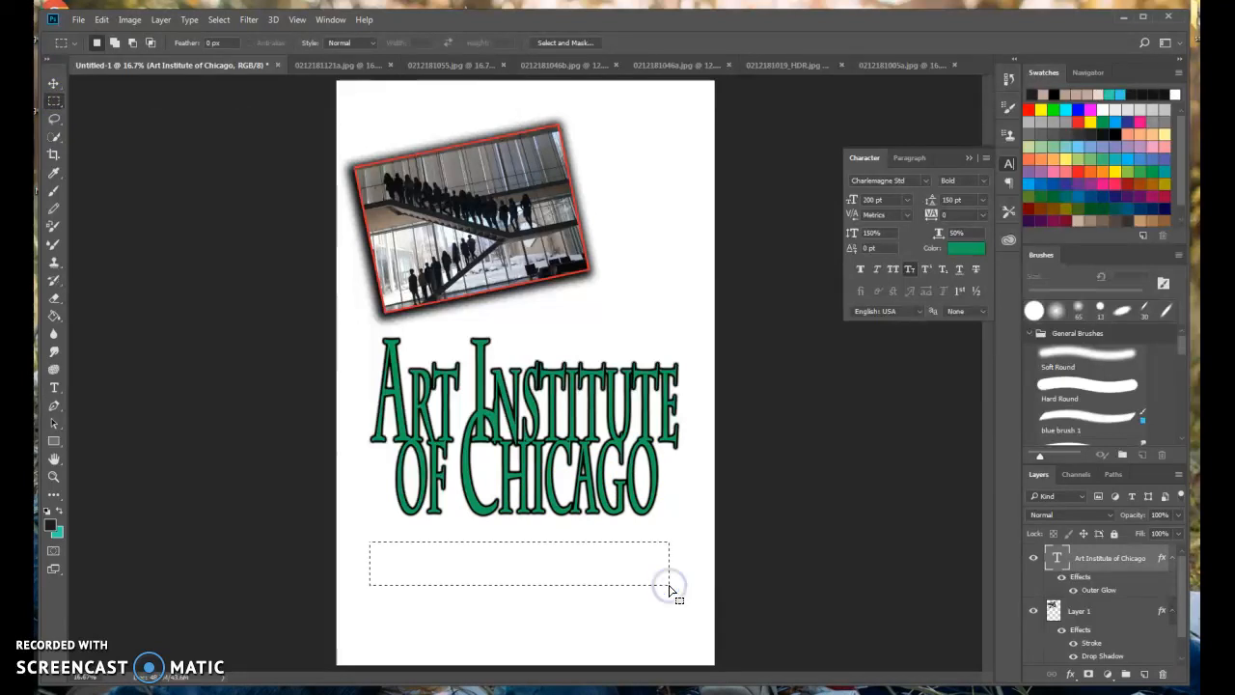
key(e)
key(d)
key(u)
key(c)
key(a)
key(t)
key(i)
key(o)
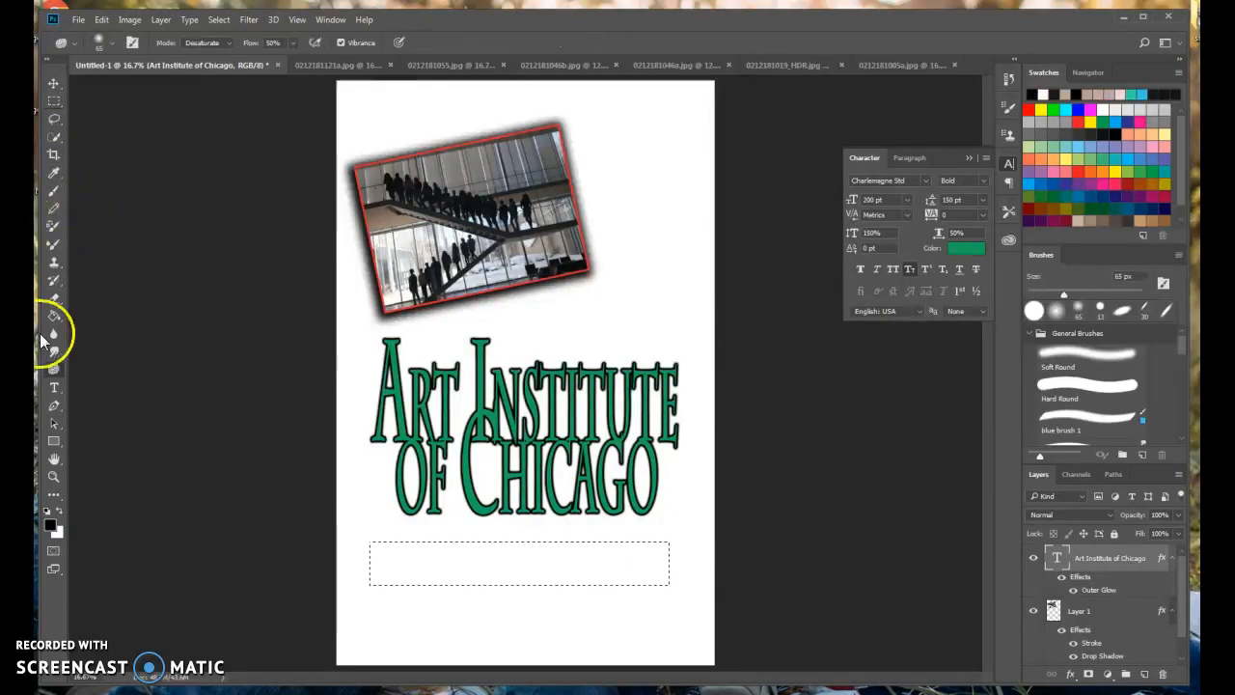
click(54, 387)
click(405, 560)
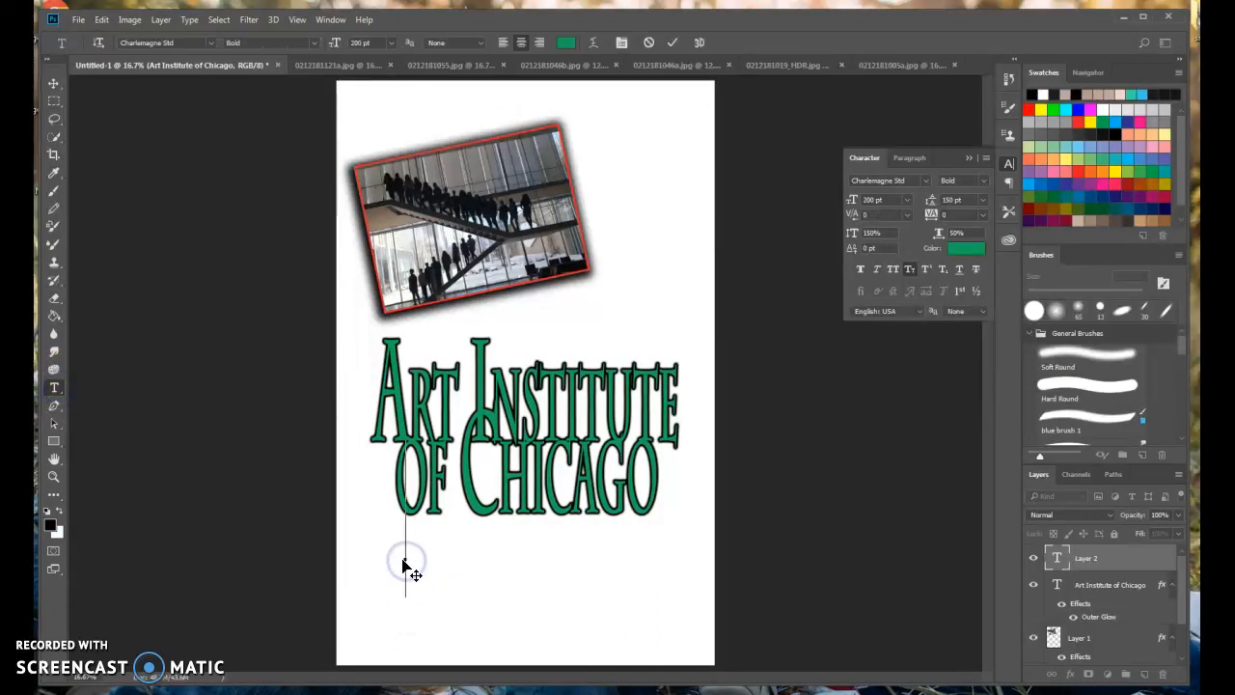
click(54, 83)
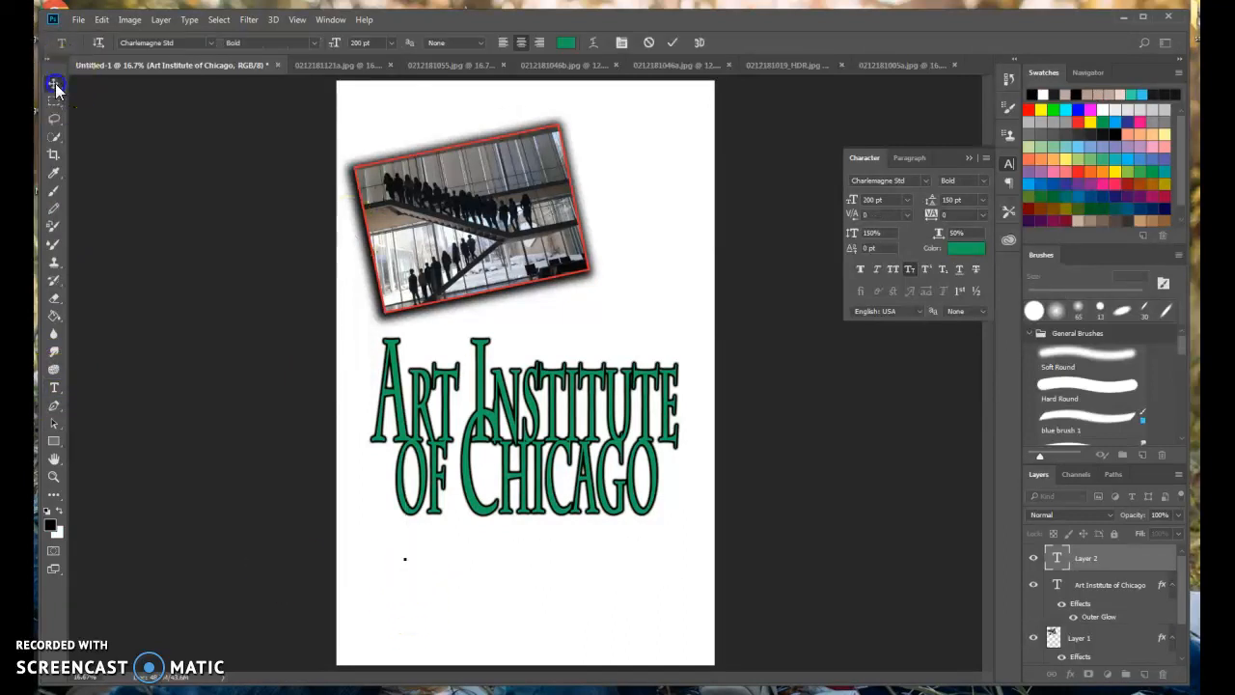
click(452, 576)
click(1122, 557)
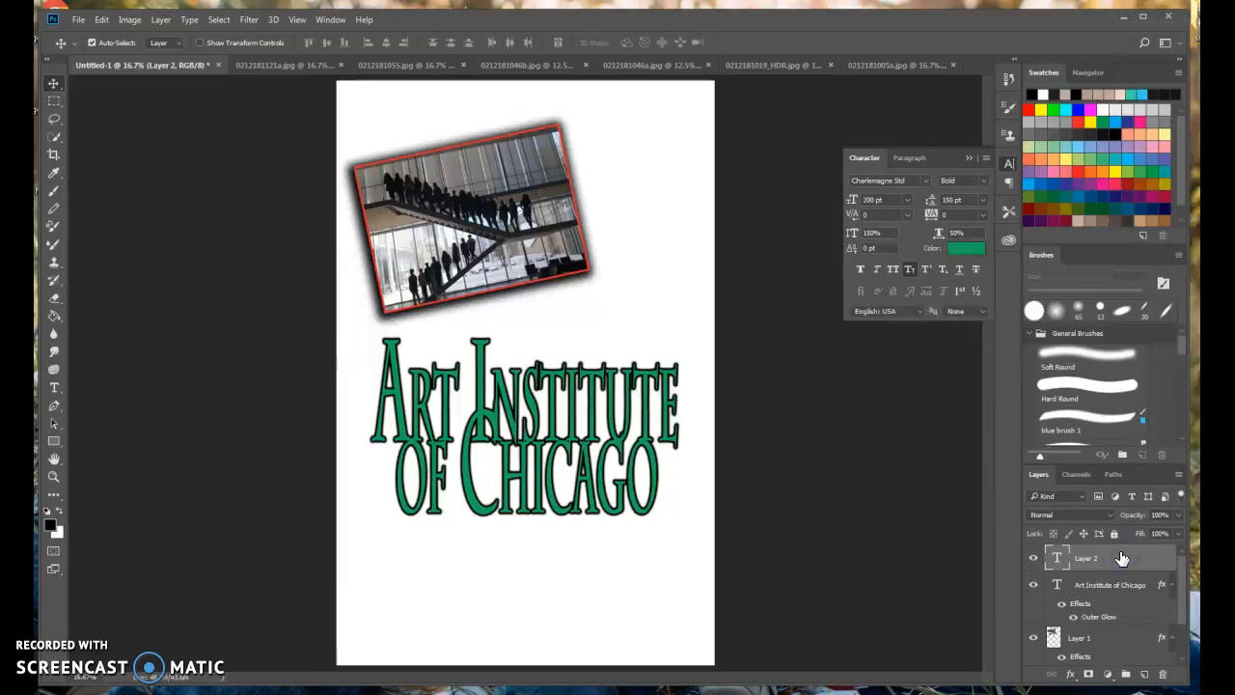
key(Delete)
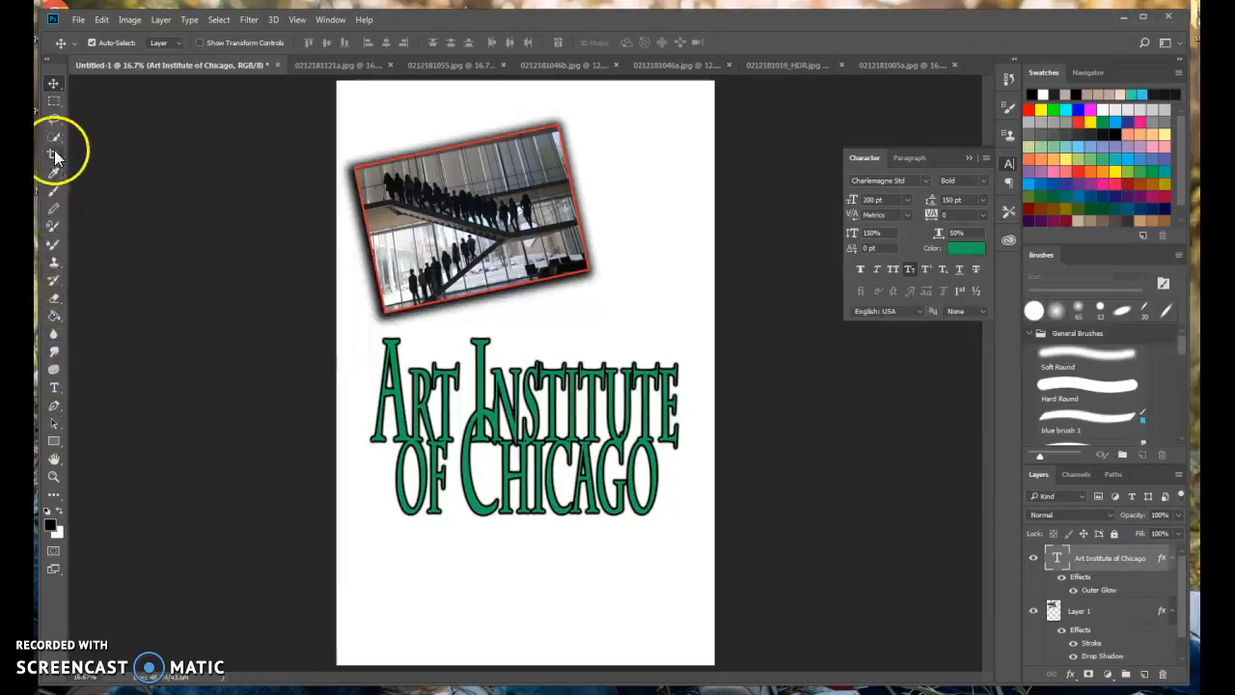
Step: Add a 60 pt text box below the title reading "Educational Programs"
click(54, 386)
drag(378, 544, 679, 627)
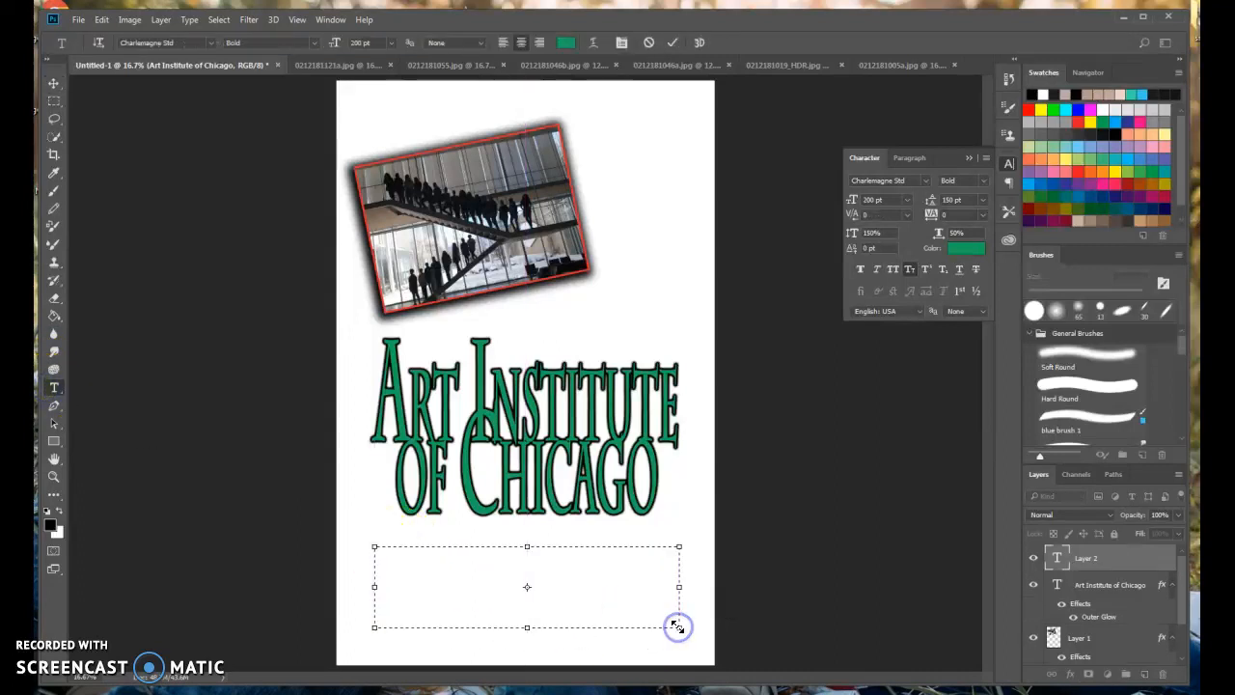
click(908, 200)
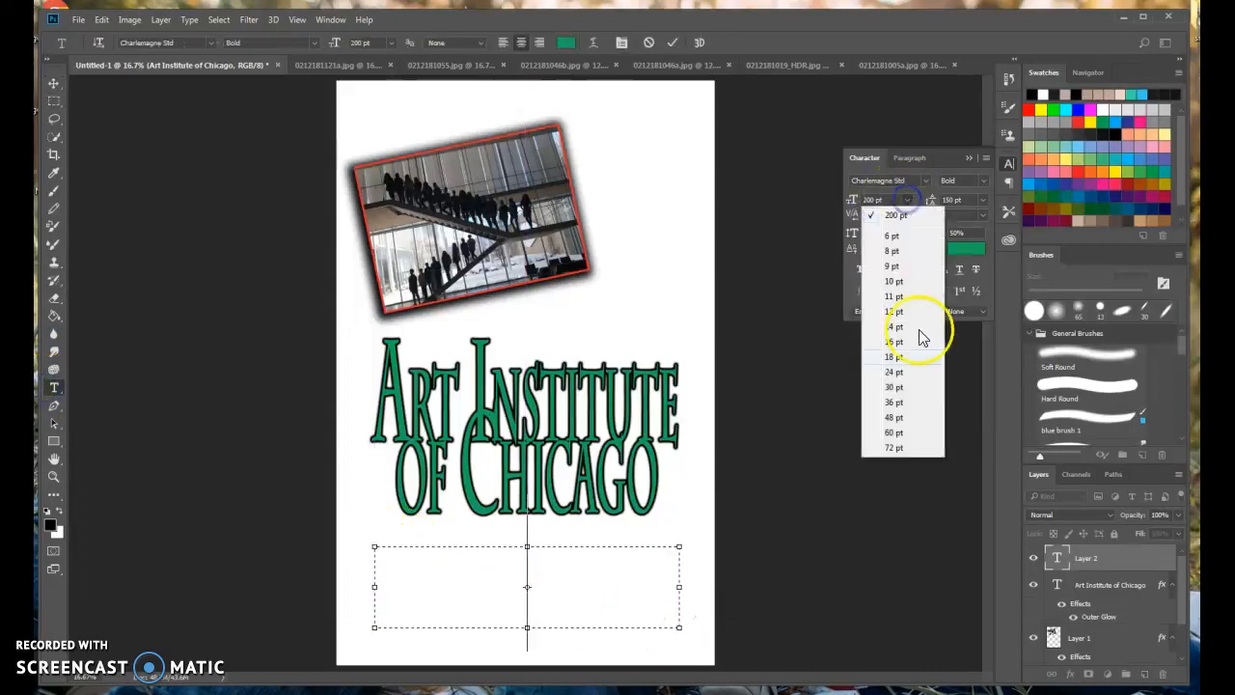
click(893, 437)
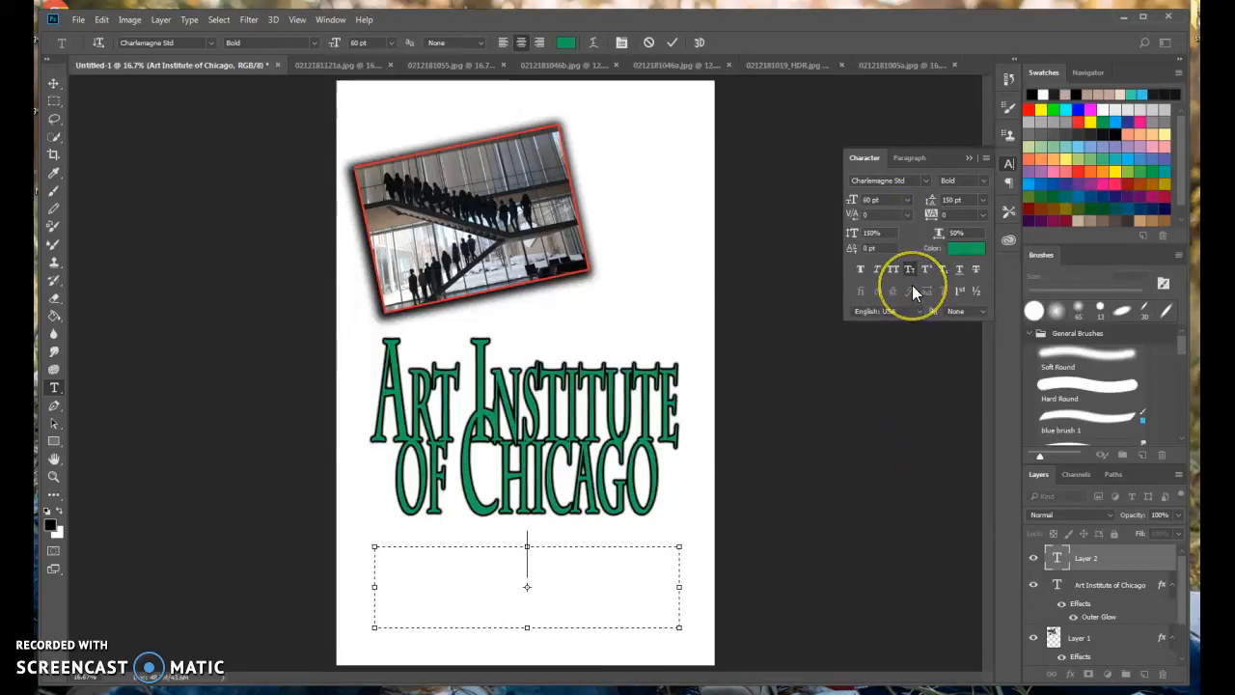
text(Educational P)
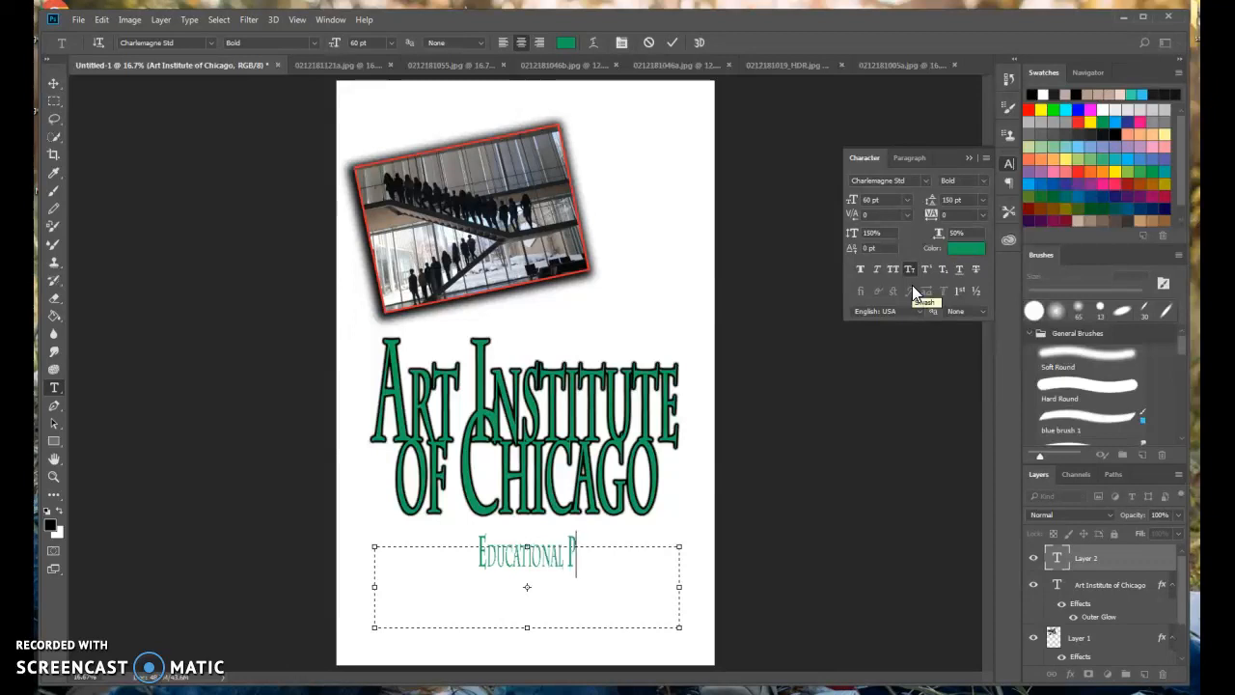
text(rograms)
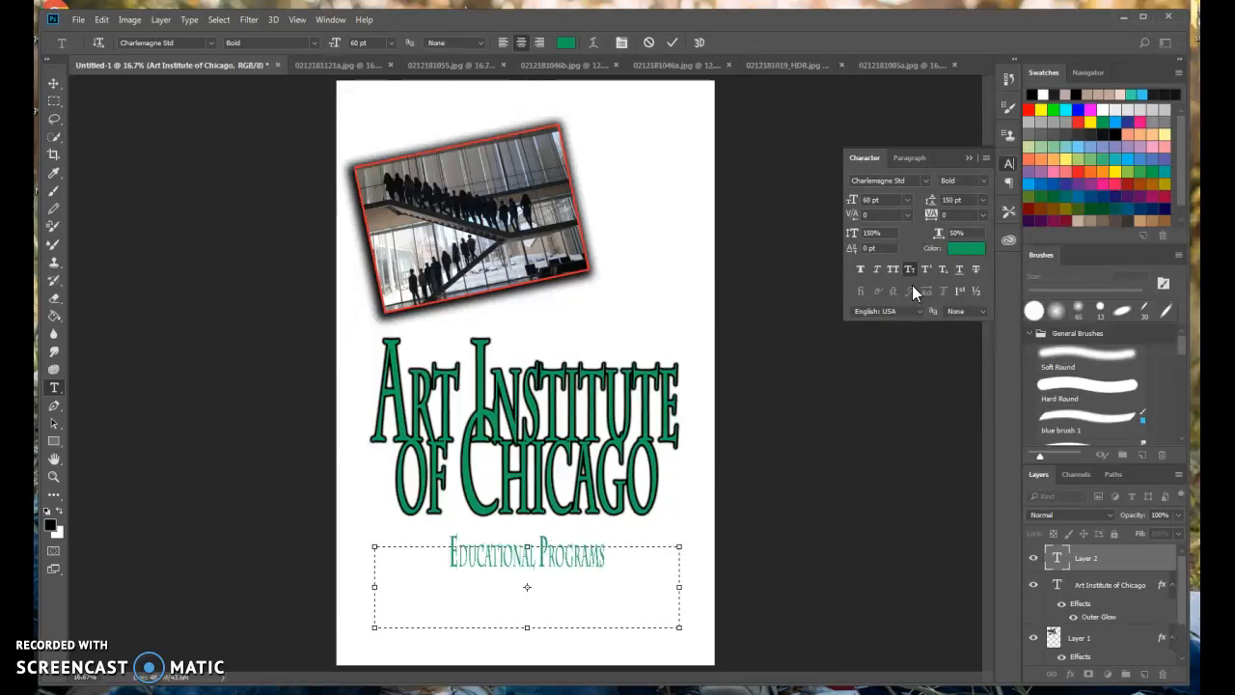
Step: Move the title up so it overlaps the photo's lower part, and place "Educational Programs" just beneath the title's left side
click(532, 393)
click(55, 83)
drag(628, 454, 620, 368)
click(502, 558)
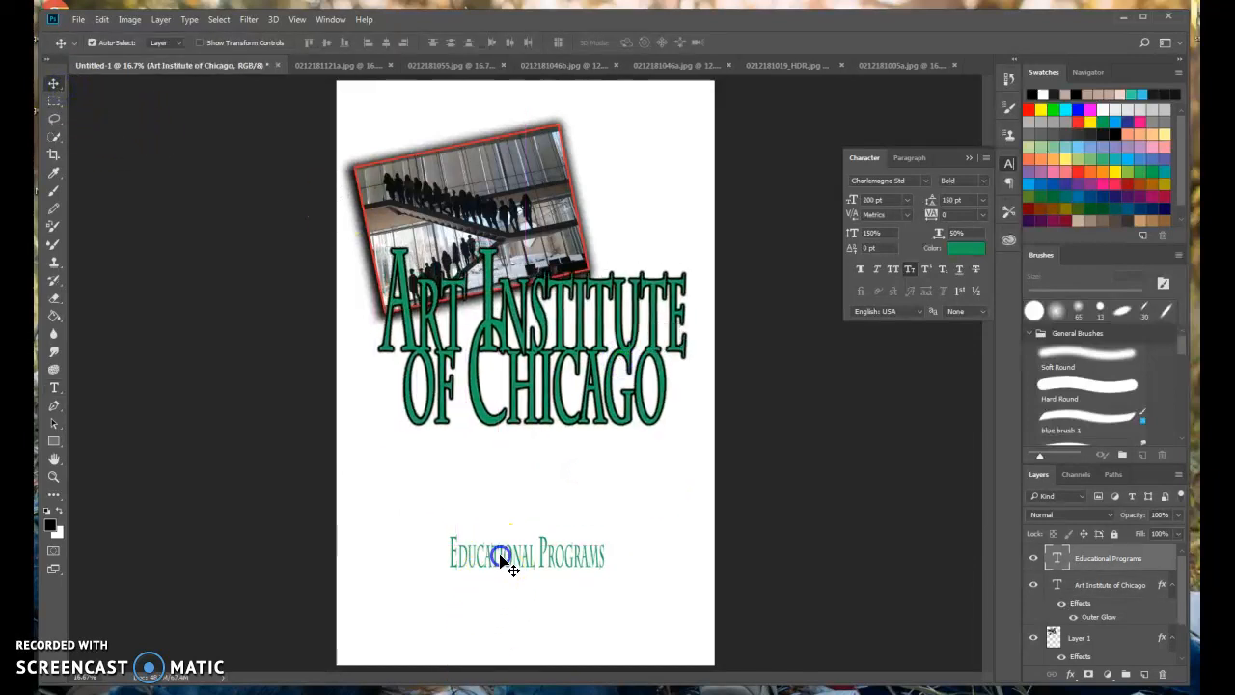
drag(502, 558, 414, 456)
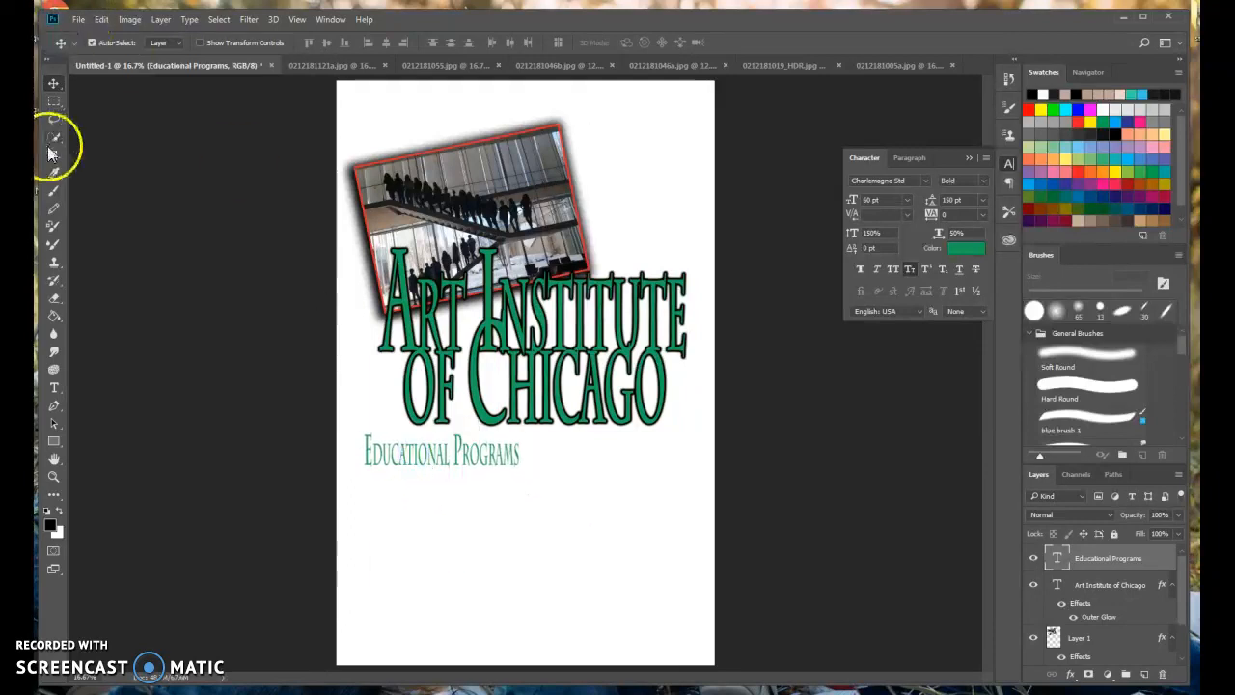
Step: Draw a roughly square text frame beneath "Educational Programs" and fill it with random placeholder letters
click(53, 388)
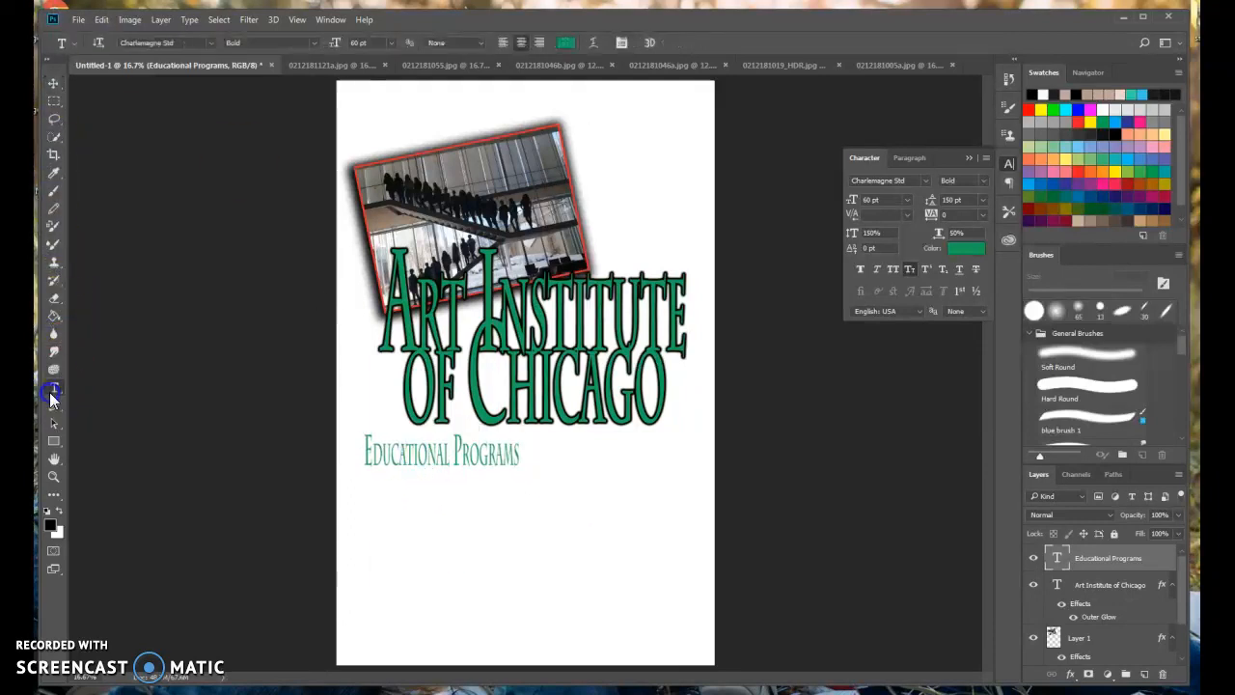
drag(364, 493, 518, 647)
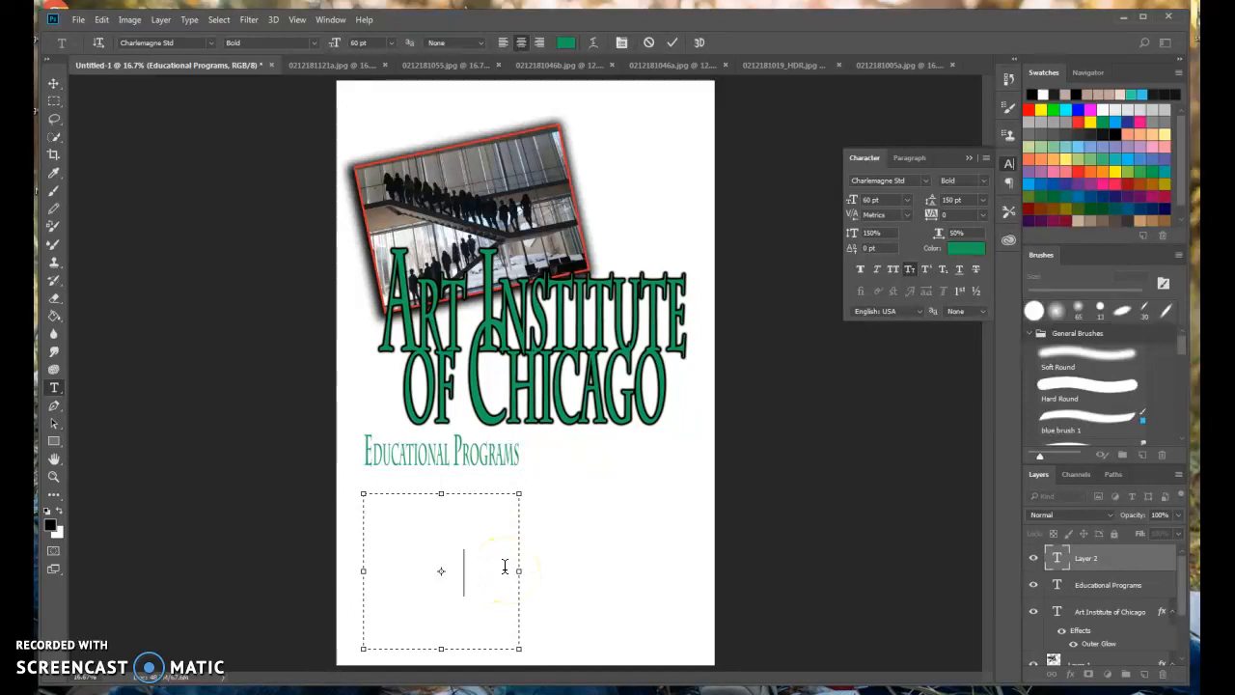
text(ldhjasfkjhdasghfh;asgfjhas;kvnfdnsfnas;nfn)
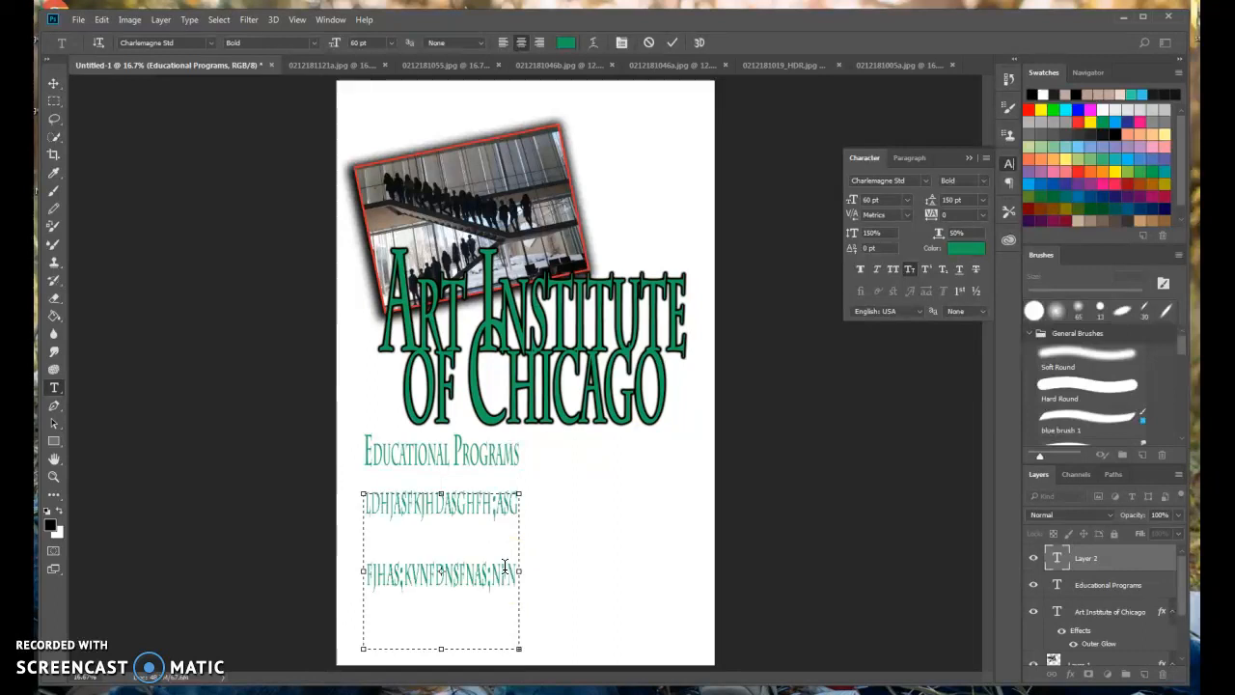
click(54, 83)
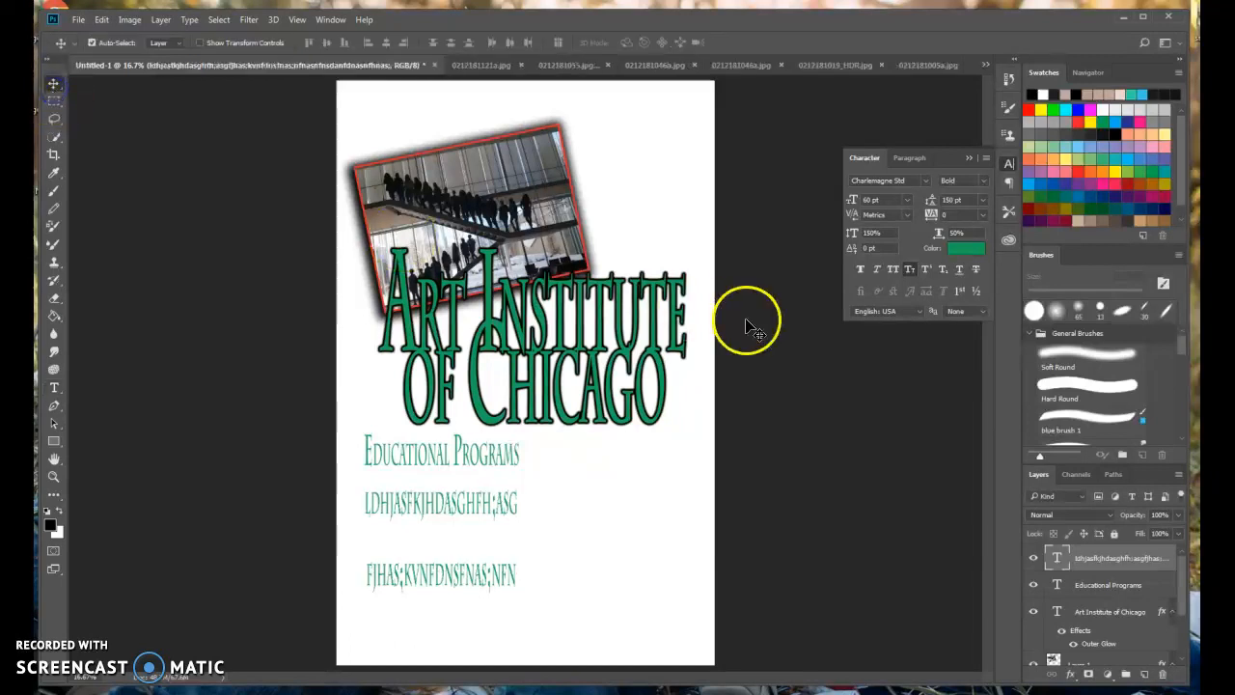
click(510, 517)
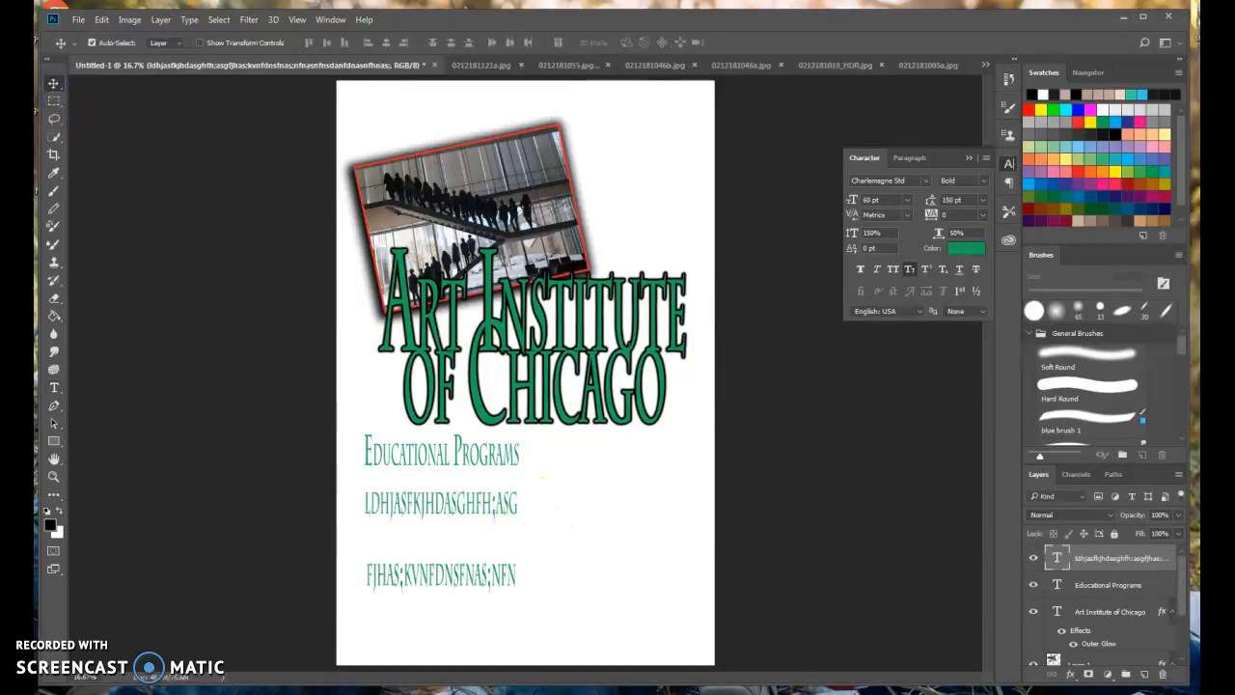
Step: Select the placeholder text in the lower frame and set its size to 16 pt
click(54, 387)
click(365, 503)
key(ctrl+a)
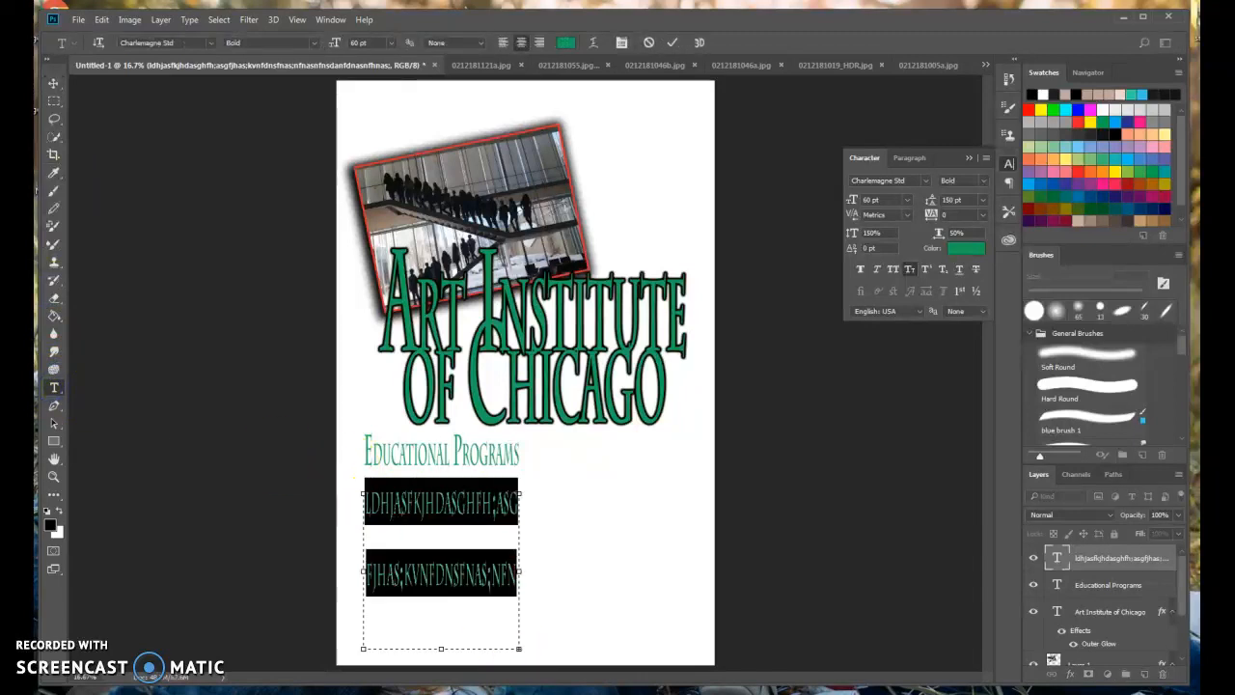
click(906, 199)
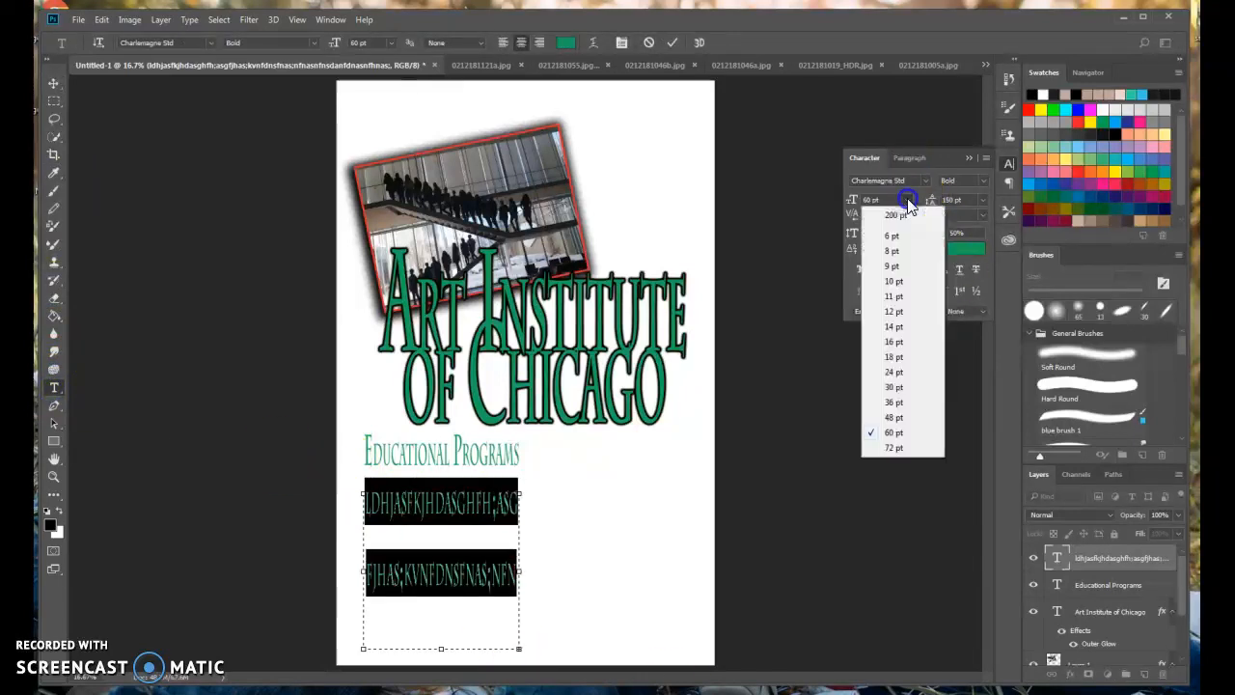
click(897, 341)
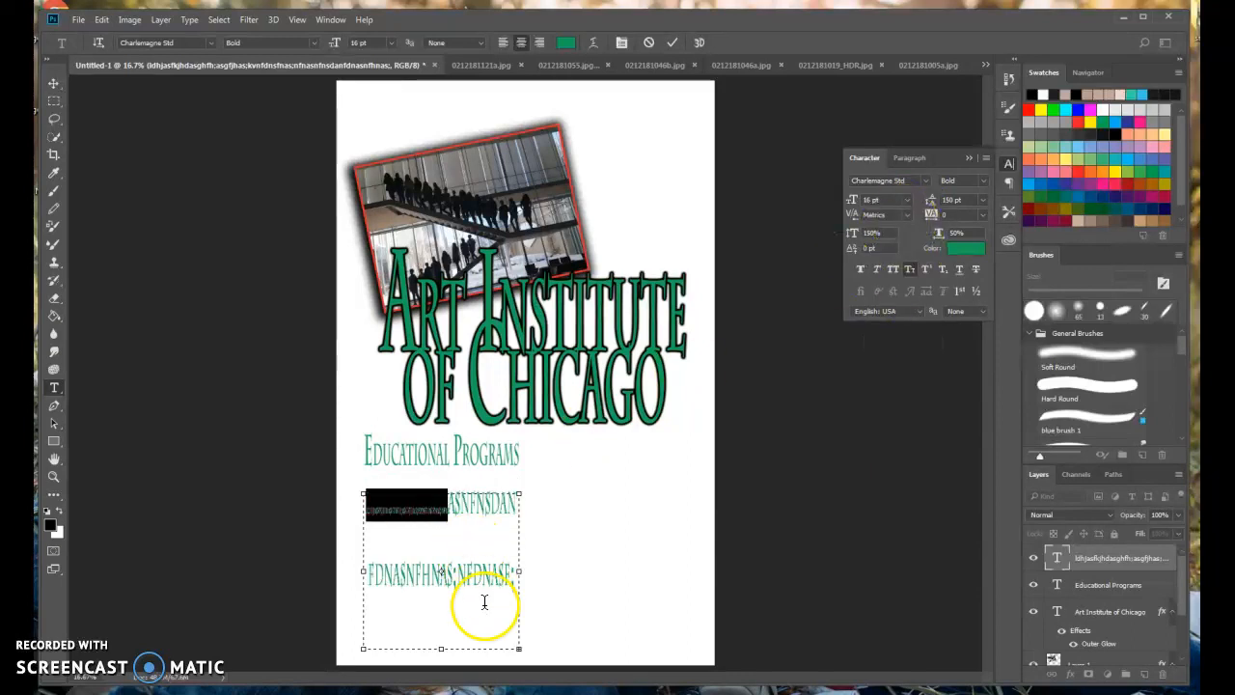
Step: Reselect the visible placeholder text and set it to 11 pt with 16 pt leading
click(379, 500)
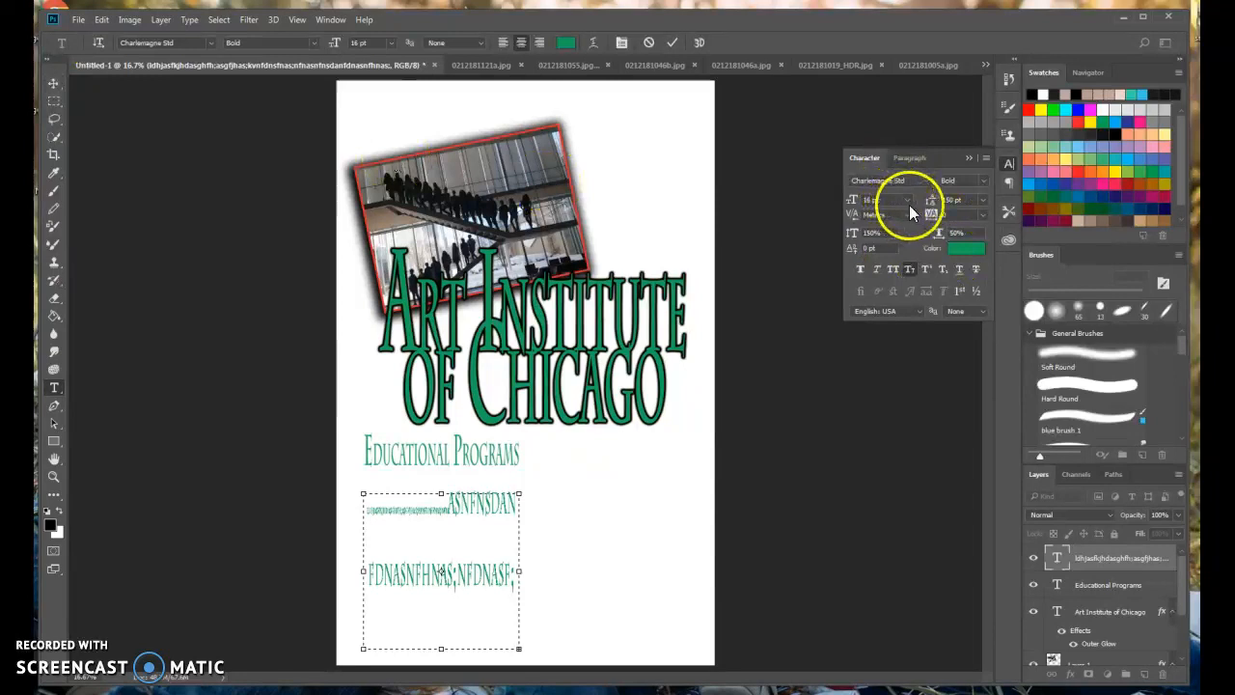
drag(367, 510, 565, 675)
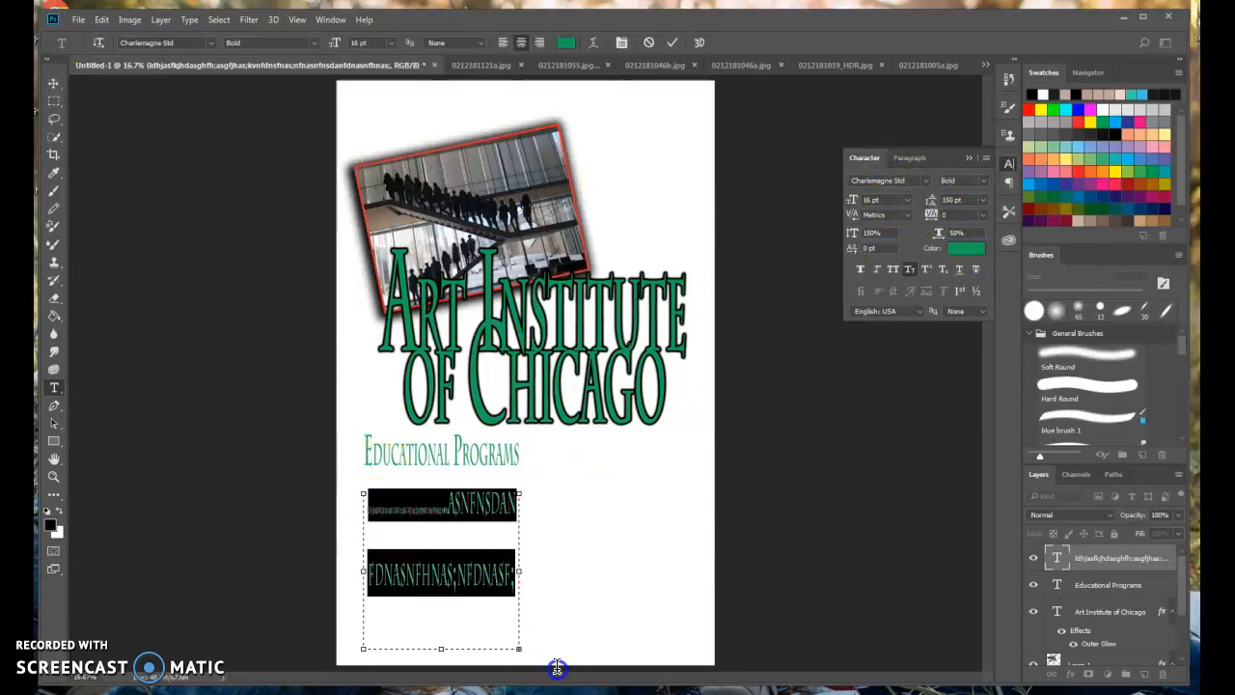
click(907, 200)
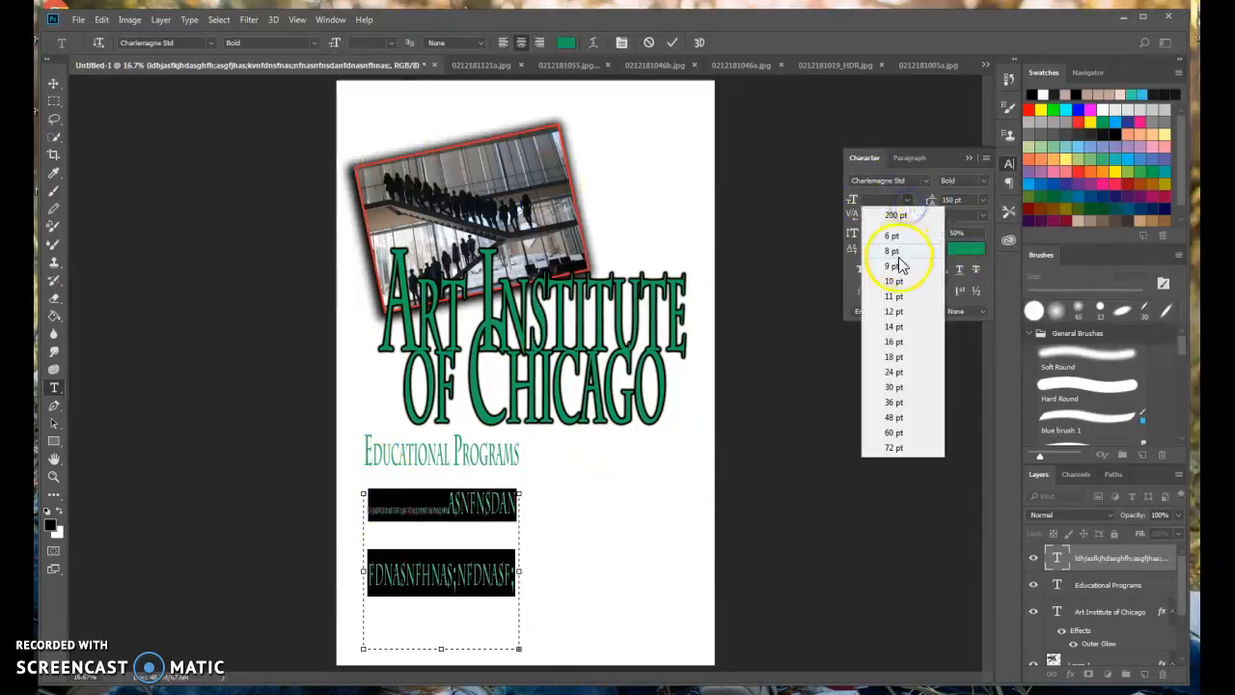
click(895, 298)
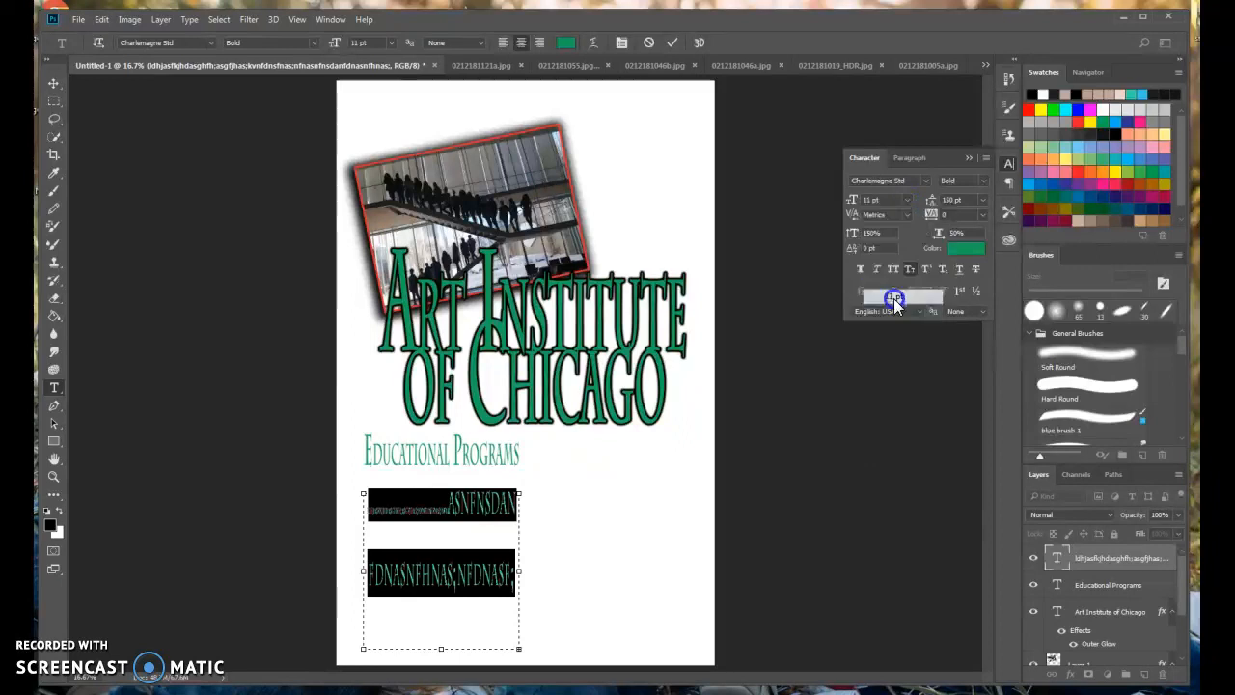
click(983, 201)
click(975, 343)
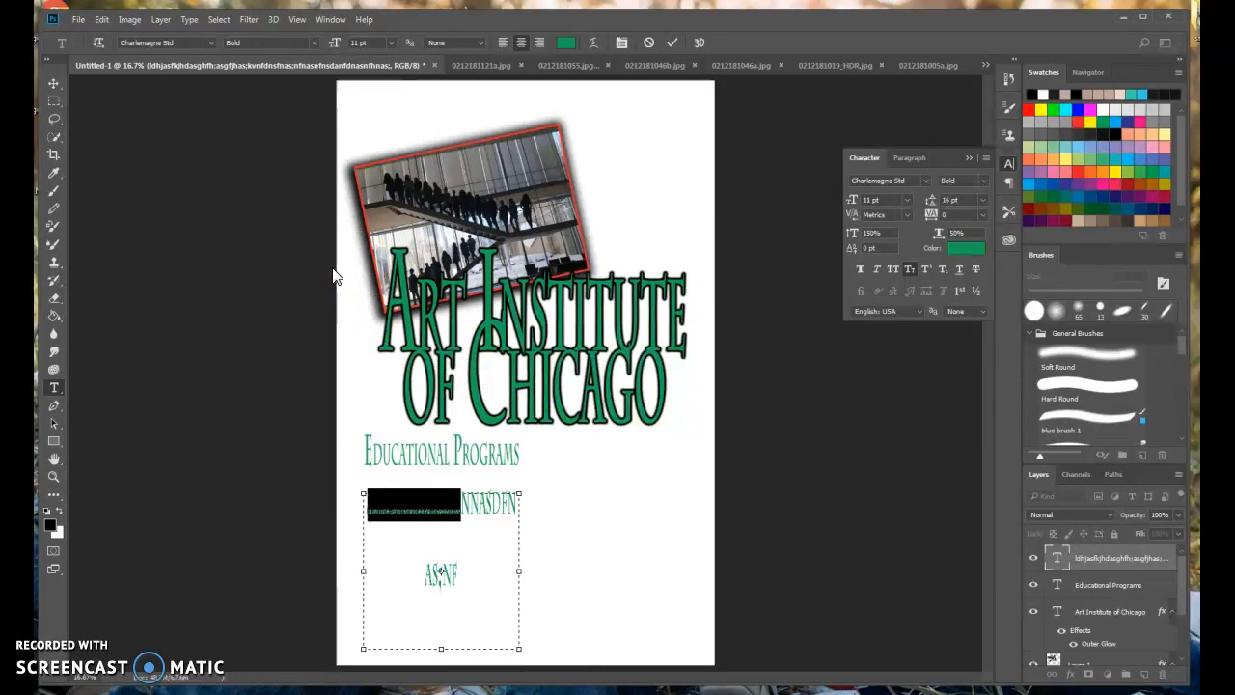
Step: Delete the placeholder text layer
click(53, 83)
click(406, 516)
click(1127, 564)
key(Delete)
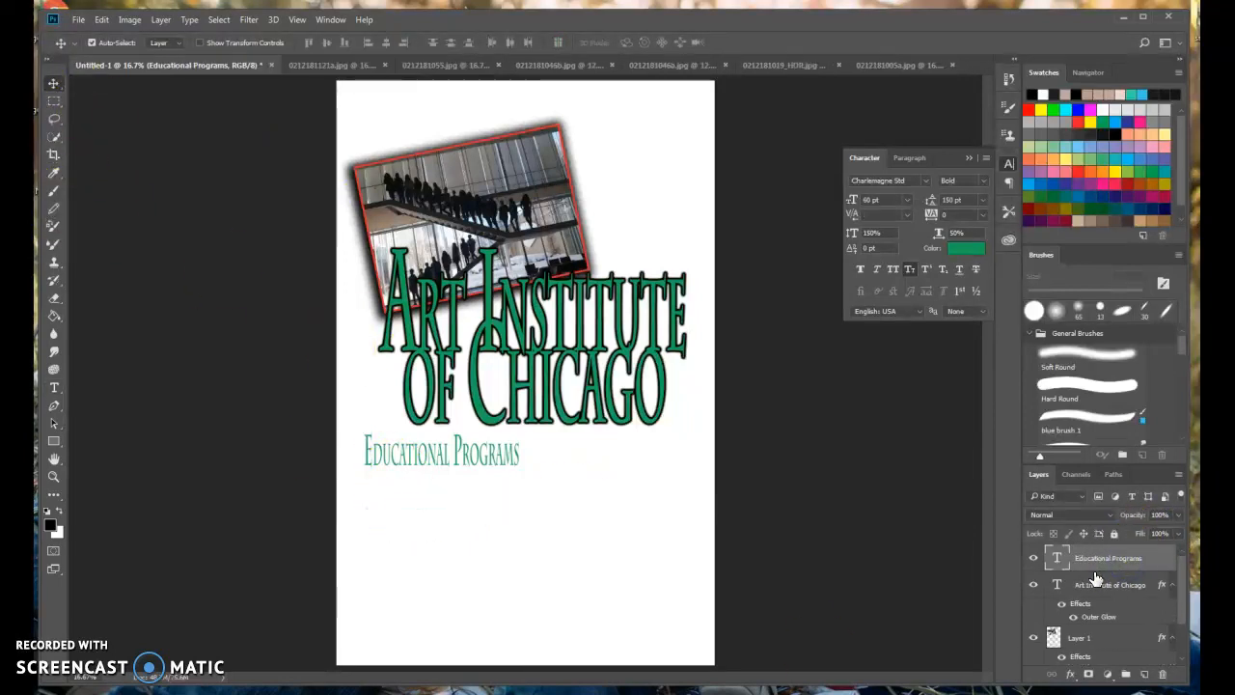
Step: Create a new layer directly above the Background layer and fill it with black using the Paint Bucket
click(62, 319)
click(96, 330)
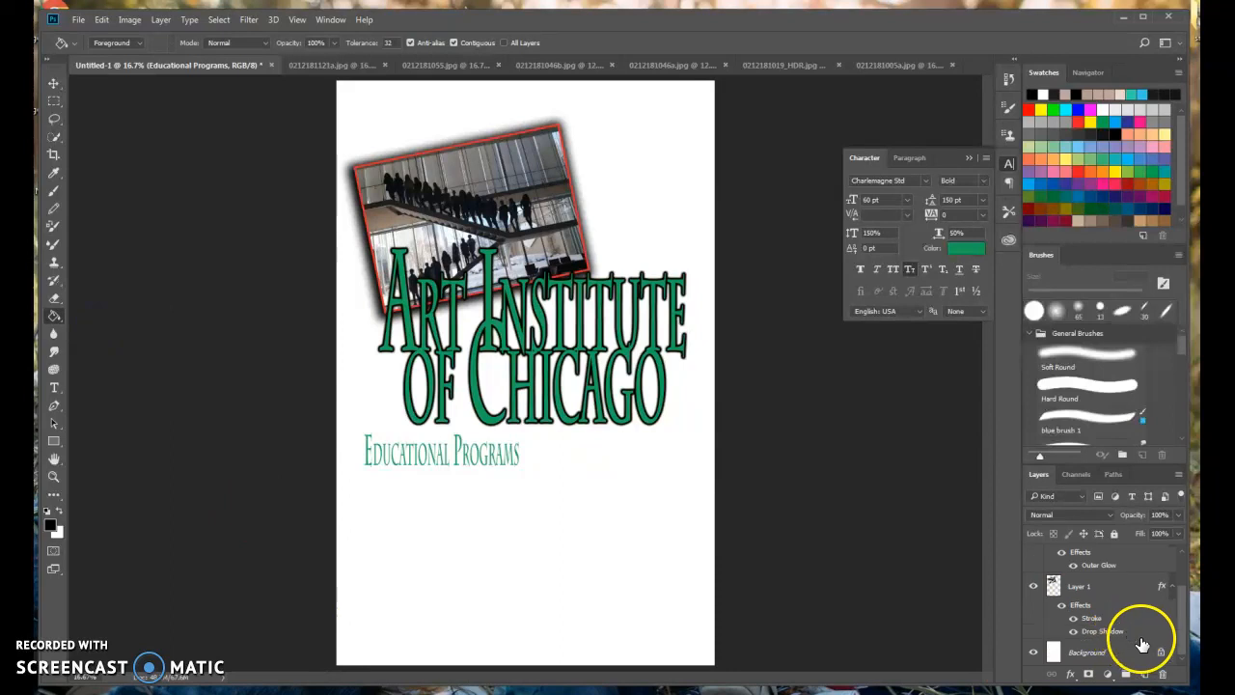
click(1143, 674)
drag(1097, 557, 1090, 632)
click(1076, 632)
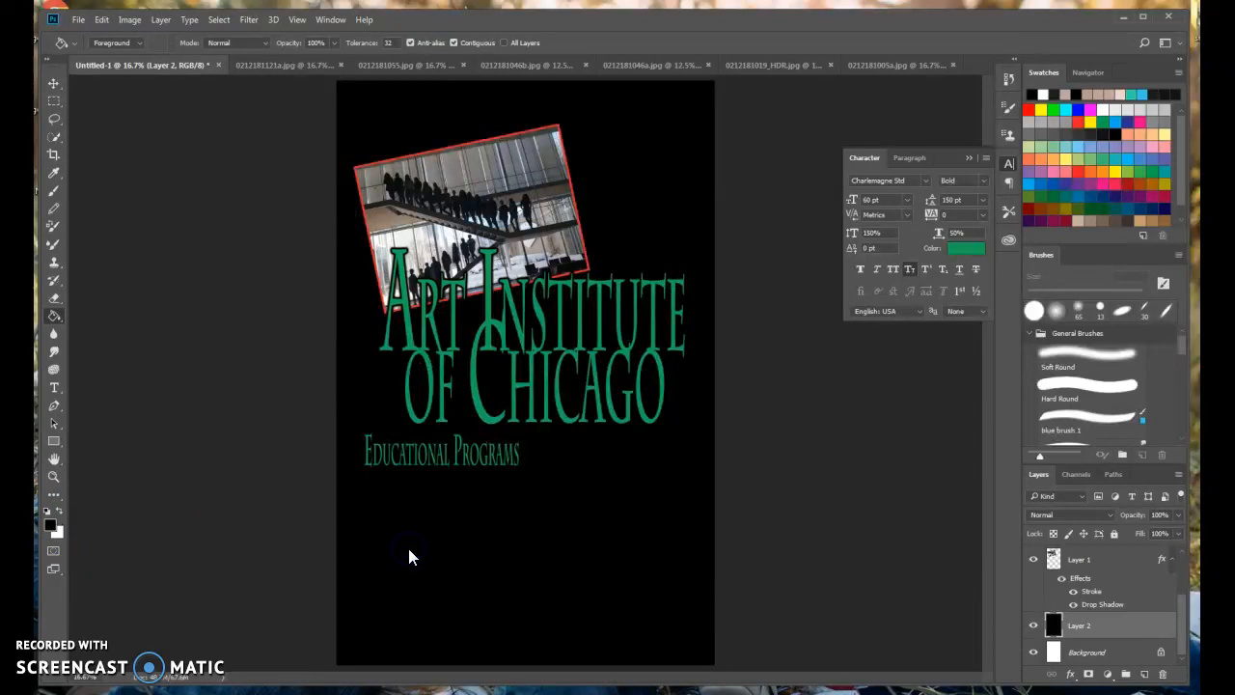
Step: Set the foreground color to a very dark red and refill the new backdrop layer with it
click(51, 529)
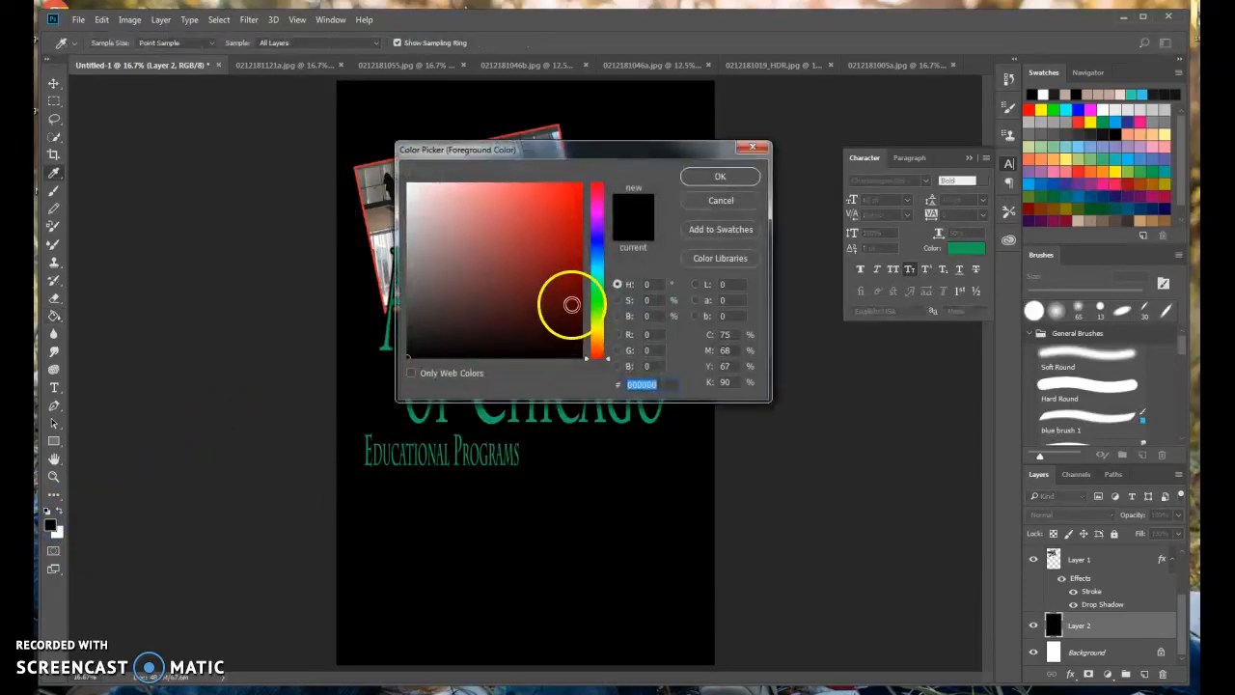
click(538, 313)
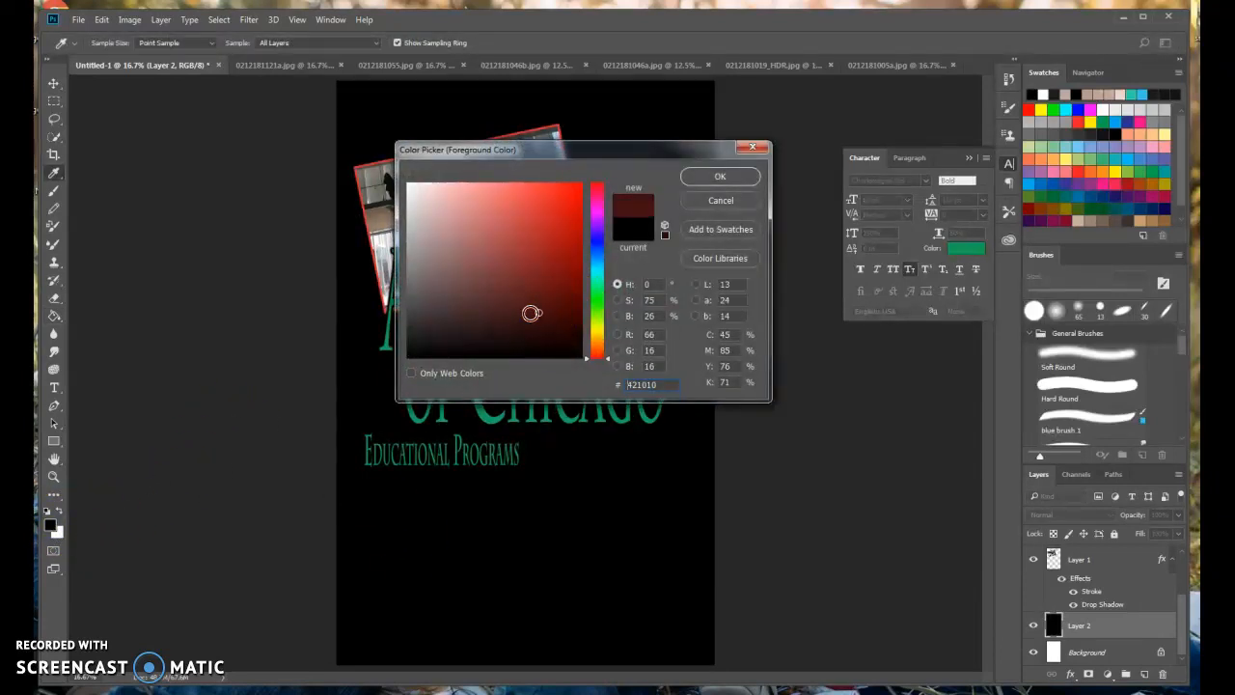
mouse_move(528, 312)
mouse_down()
mouse_move(516, 312)
mouse_move(535, 318)
mouse_up()
key(g)
click(714, 176)
click(490, 572)
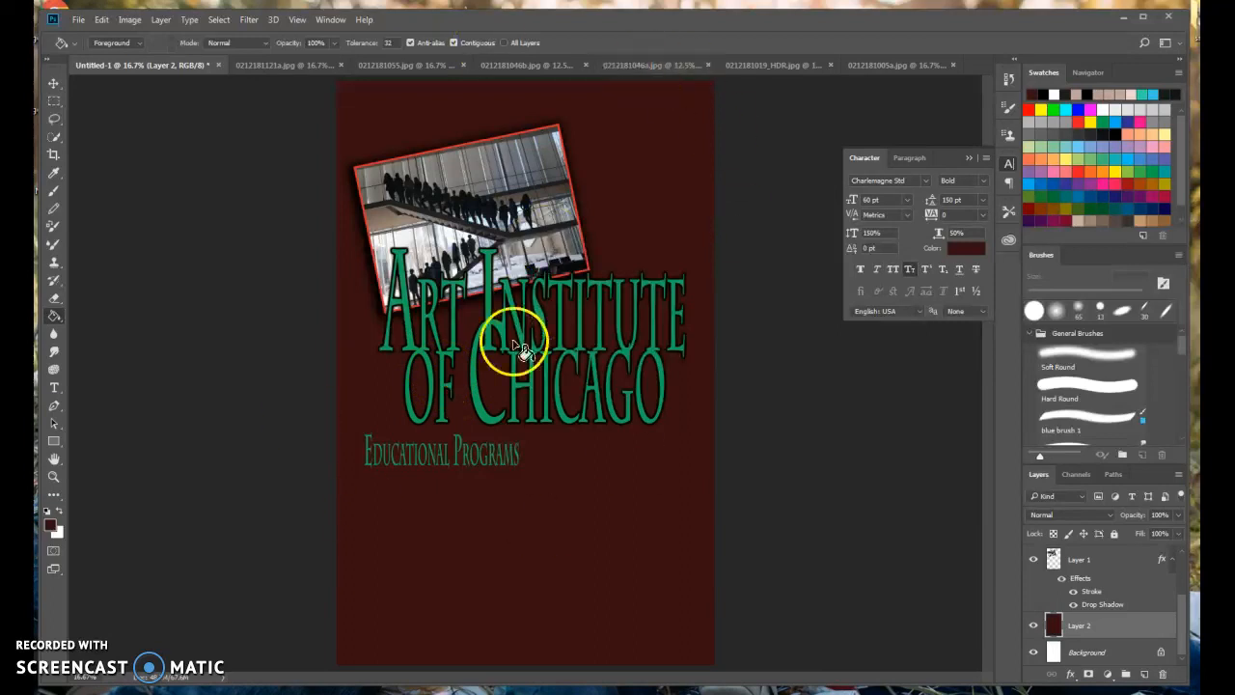
Step: Look through the other open field trip photos for more collage images, and return to the collage document
click(300, 66)
click(426, 64)
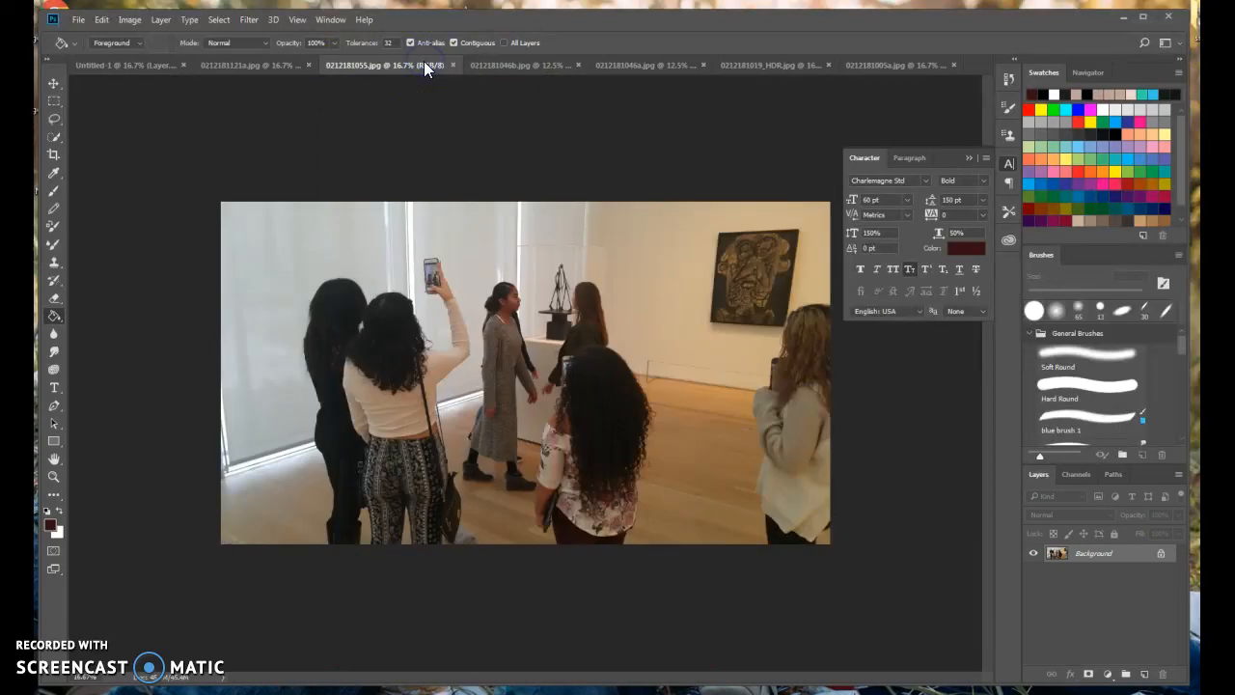
click(535, 68)
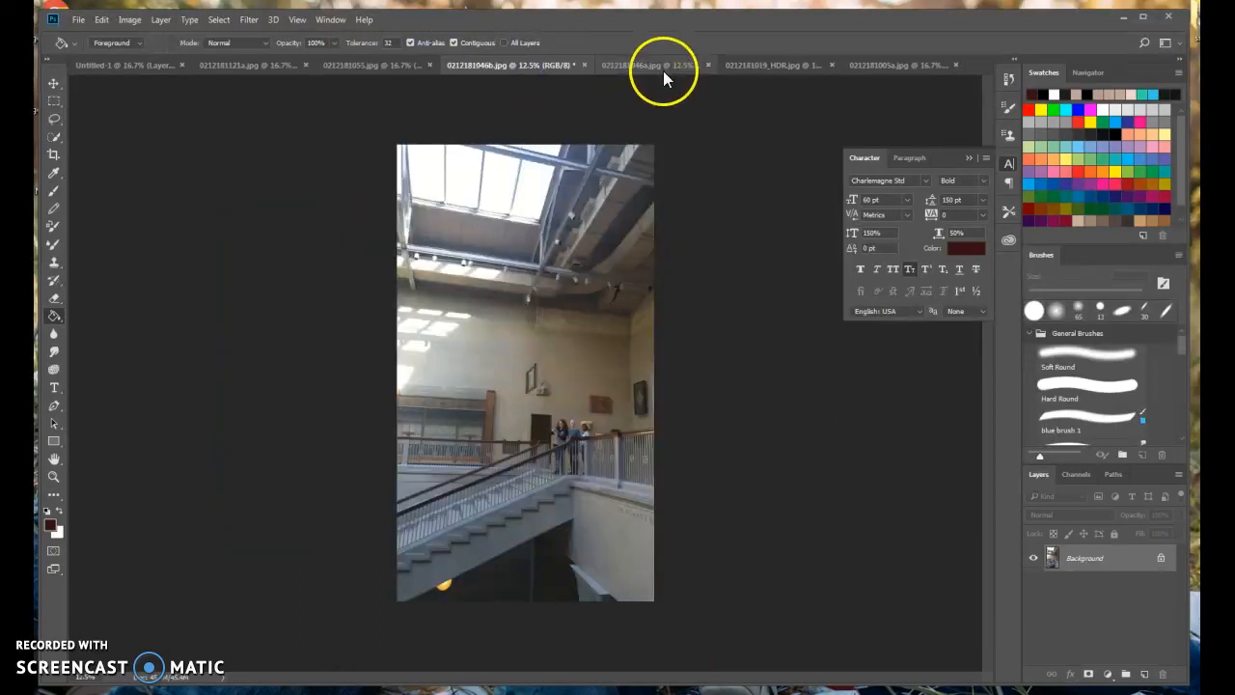
click(663, 67)
click(761, 68)
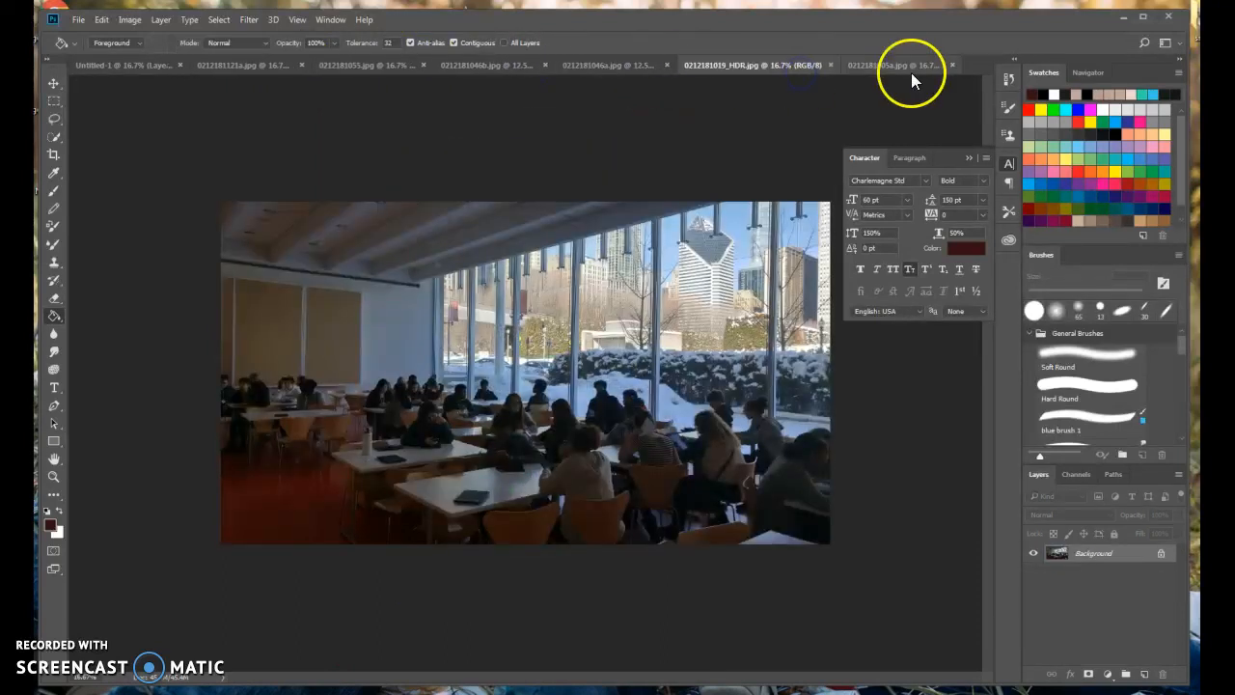
click(914, 67)
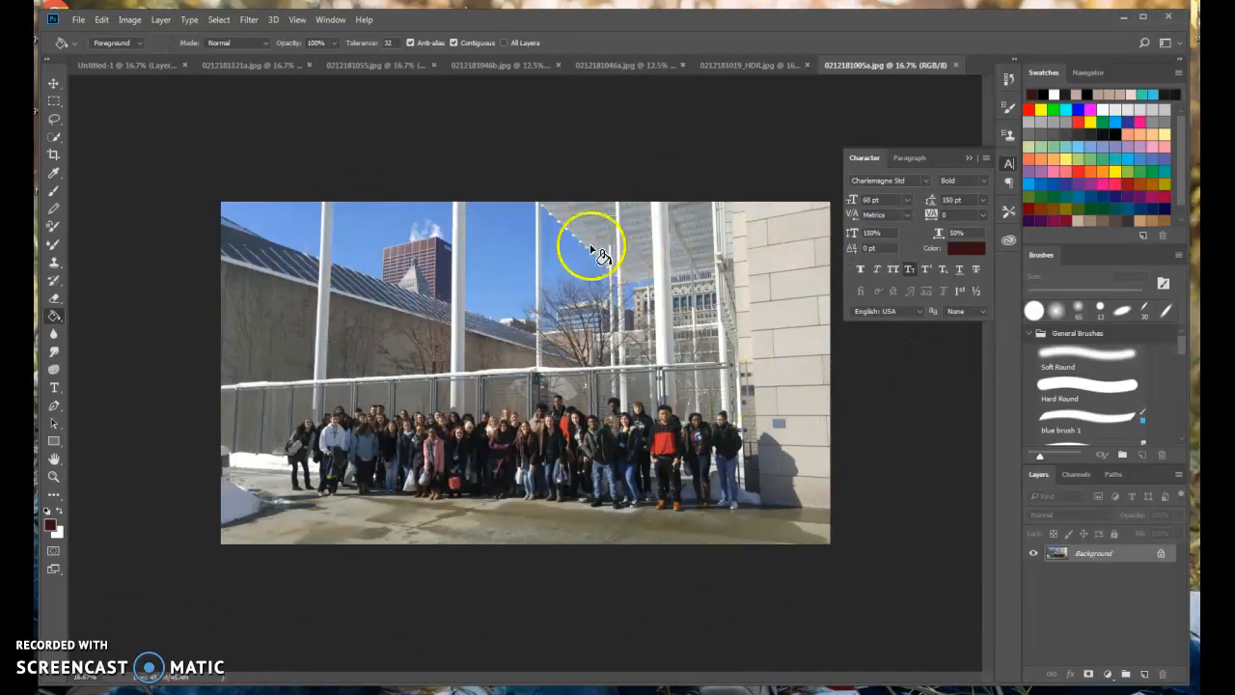
click(766, 62)
click(581, 66)
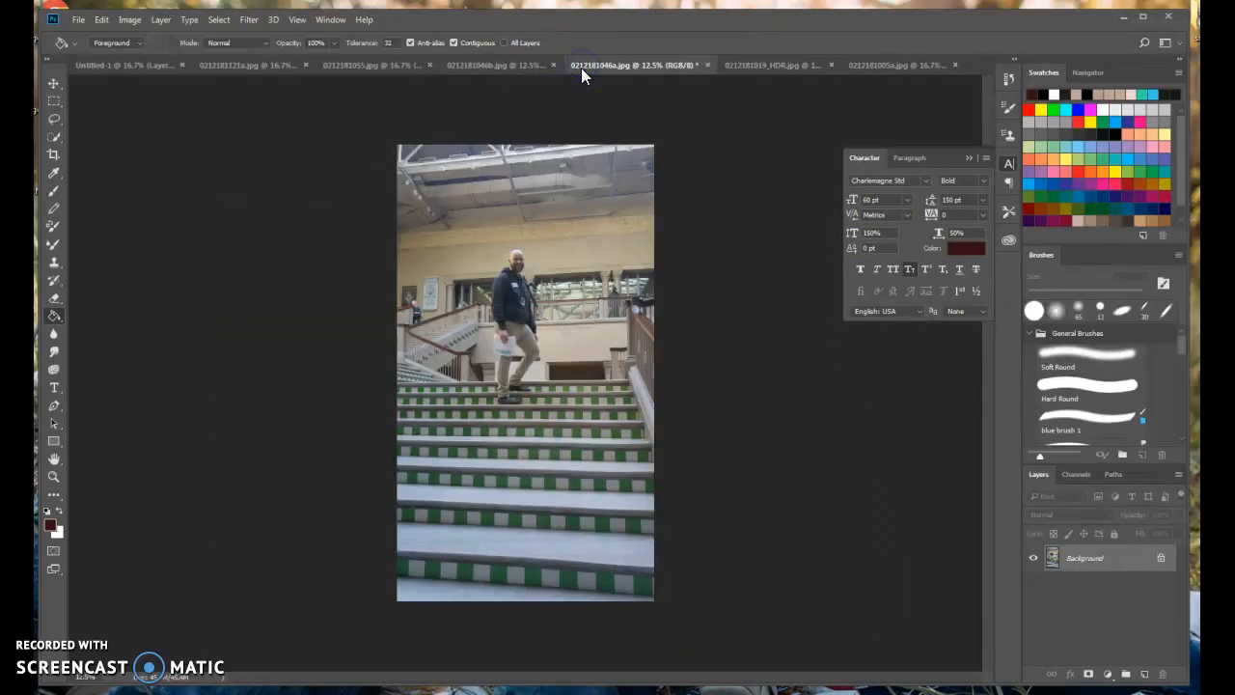
click(467, 68)
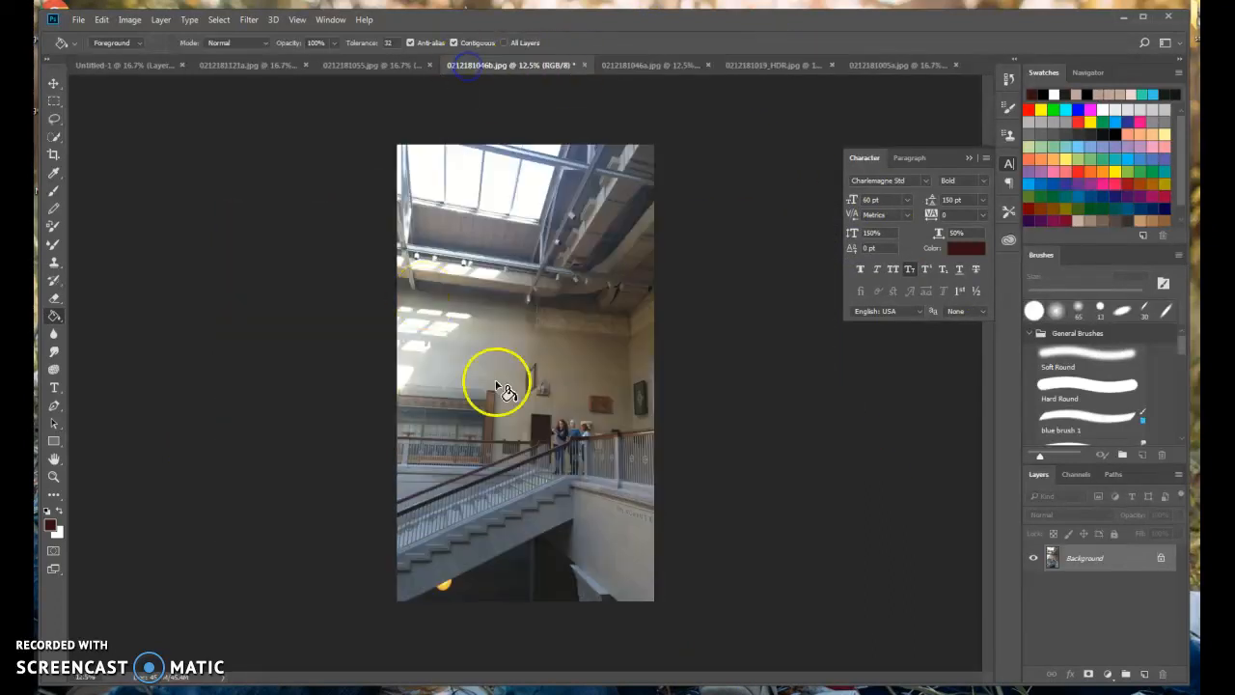
click(387, 65)
click(217, 64)
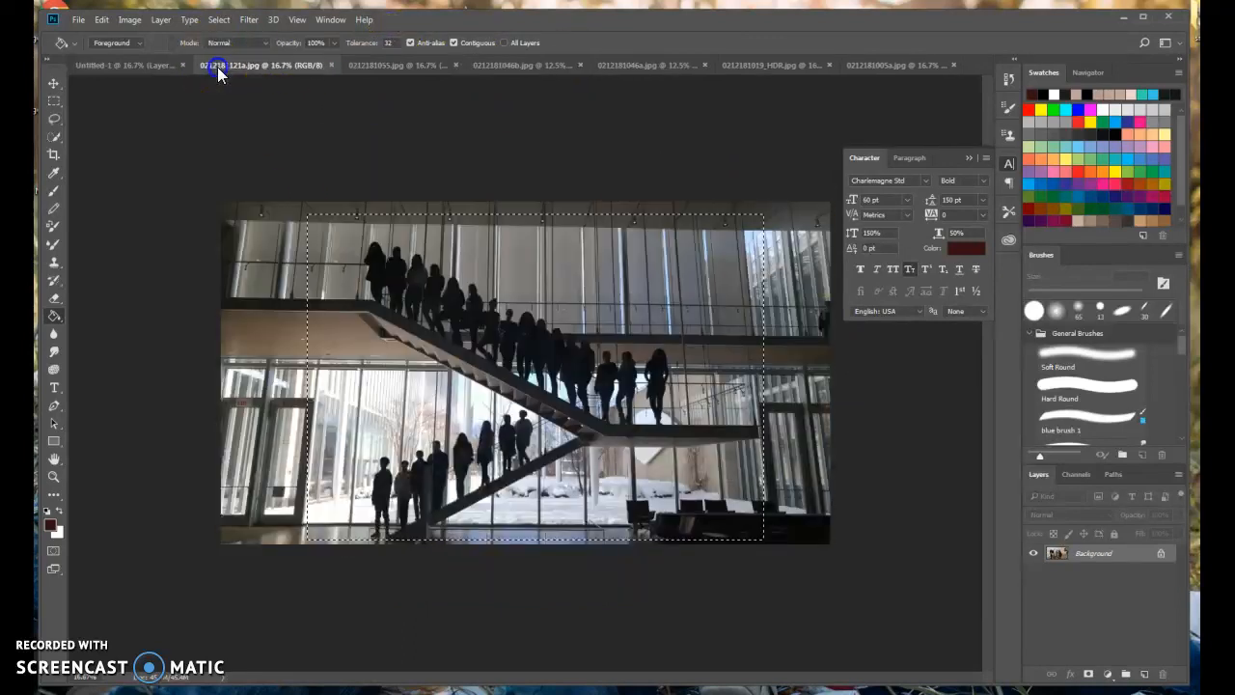
click(150, 67)
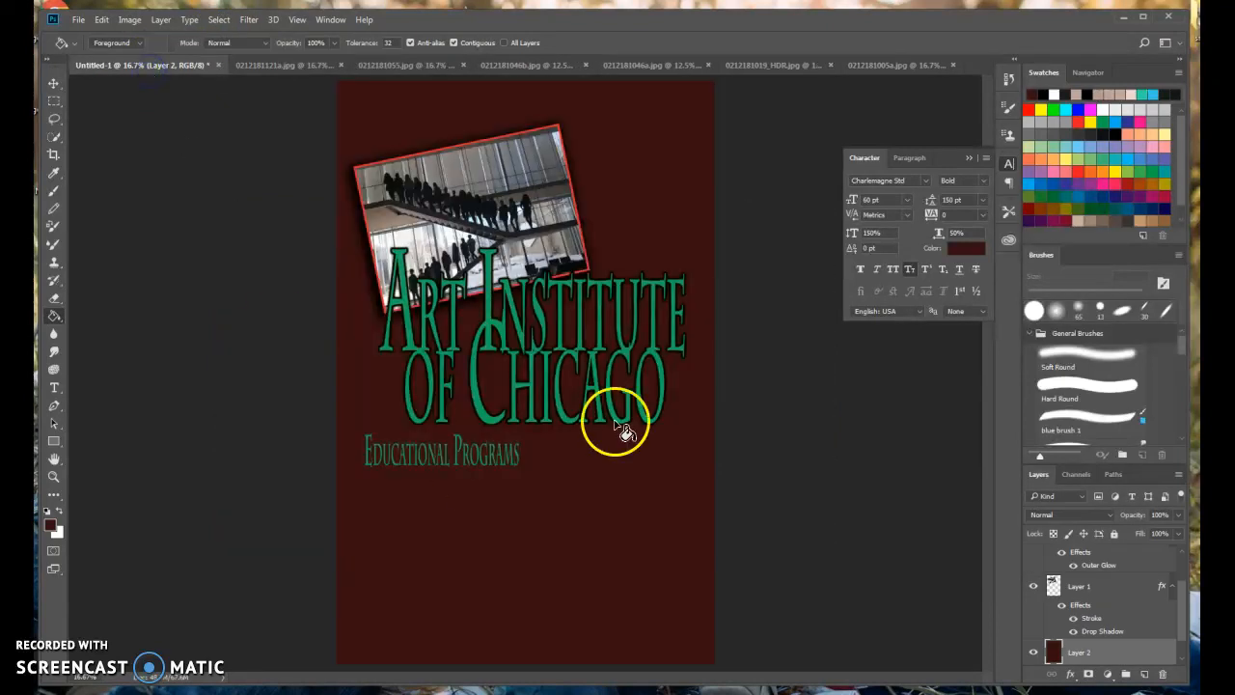